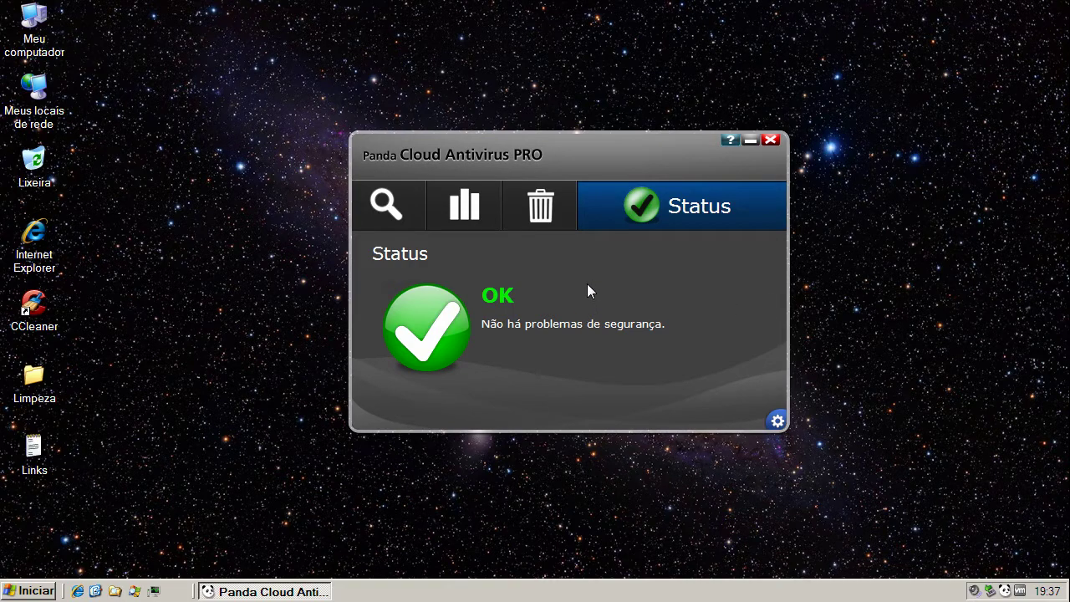
- Review the antivirus report, recycle bin, status and scan sections in turn
left_click(459, 216)
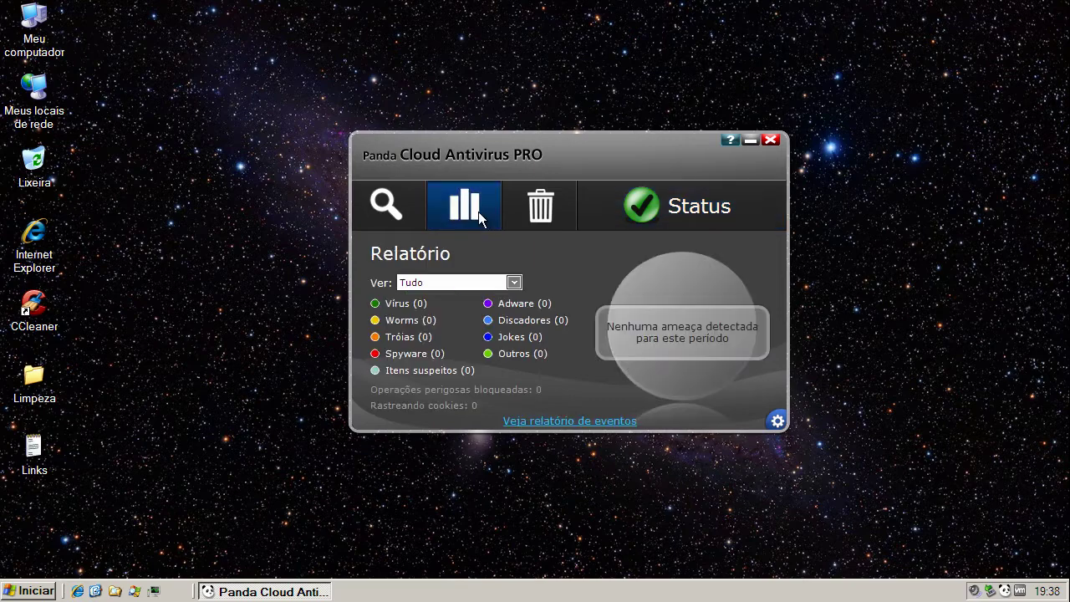
left_click(539, 214)
left_click(671, 219)
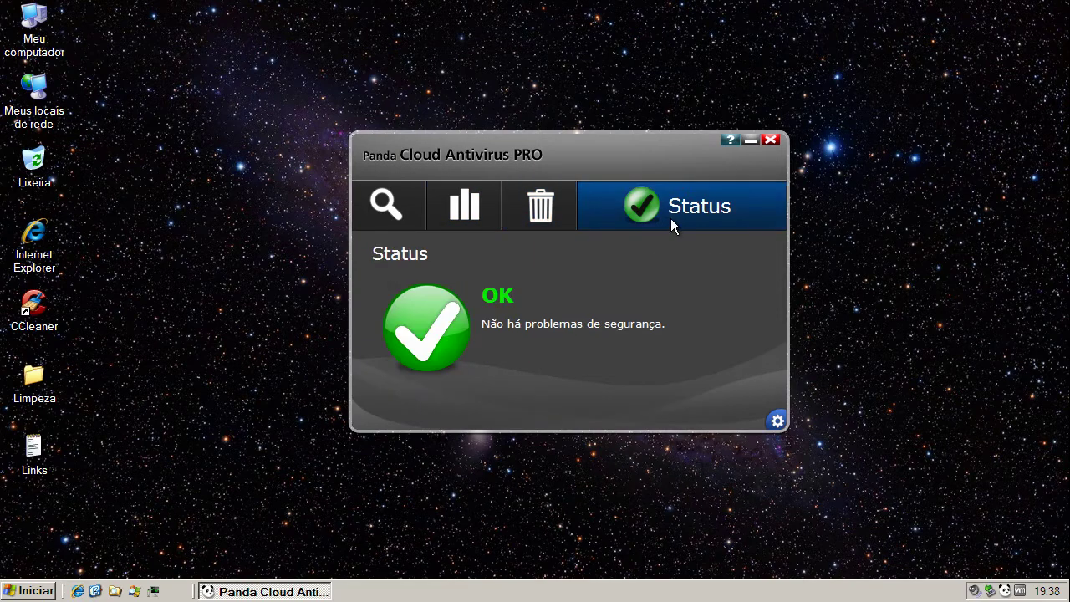
left_click(384, 213)
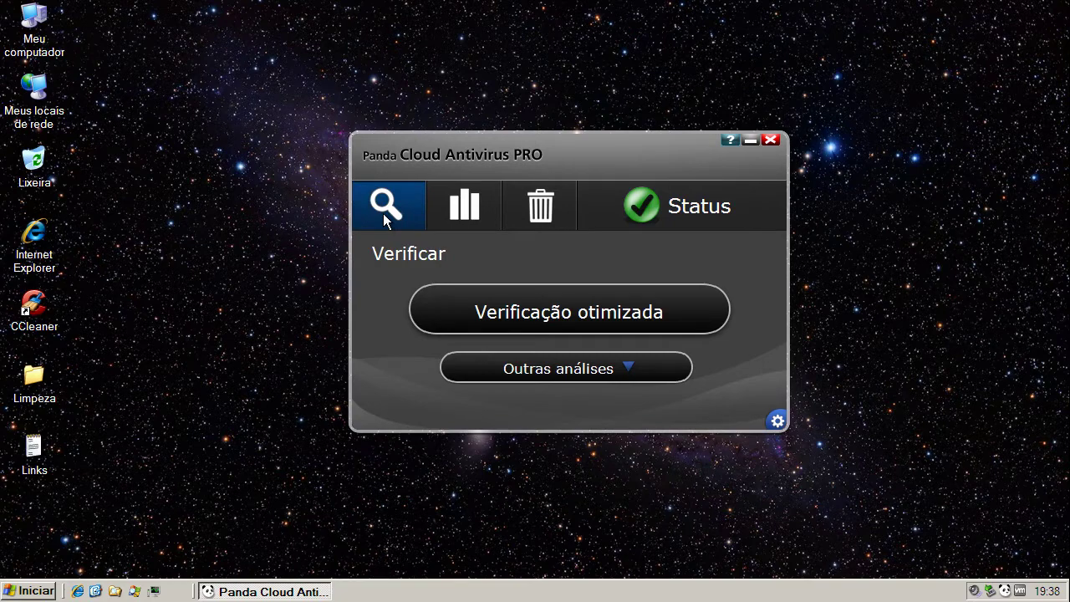
- Review the antivirus connection, USB vaccination and advanced scan settings, keeping them as they are, and close the antivirus window
left_click(774, 423)
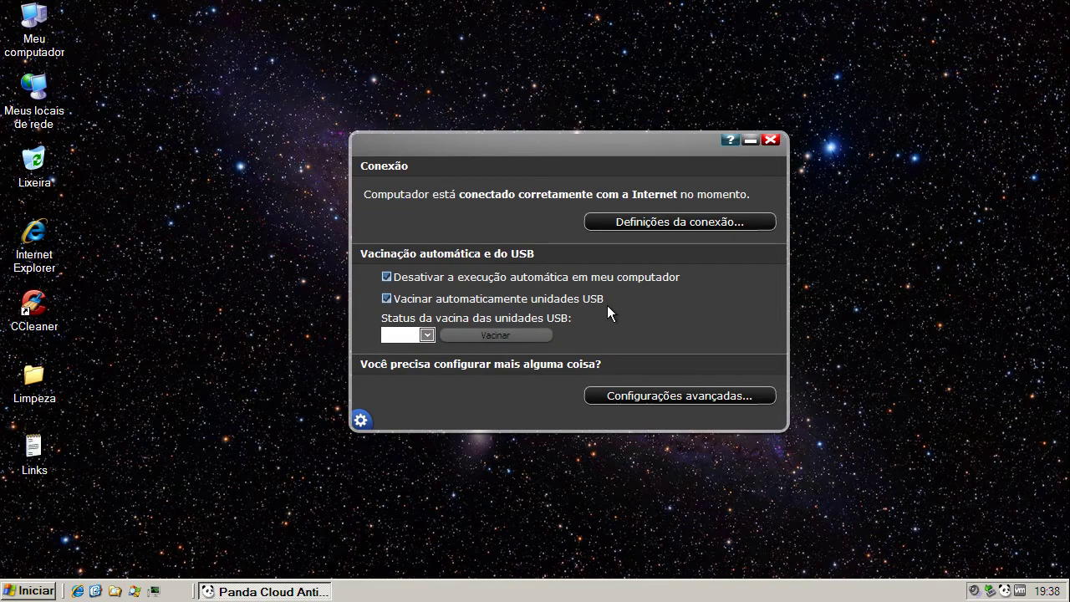
left_click(721, 396)
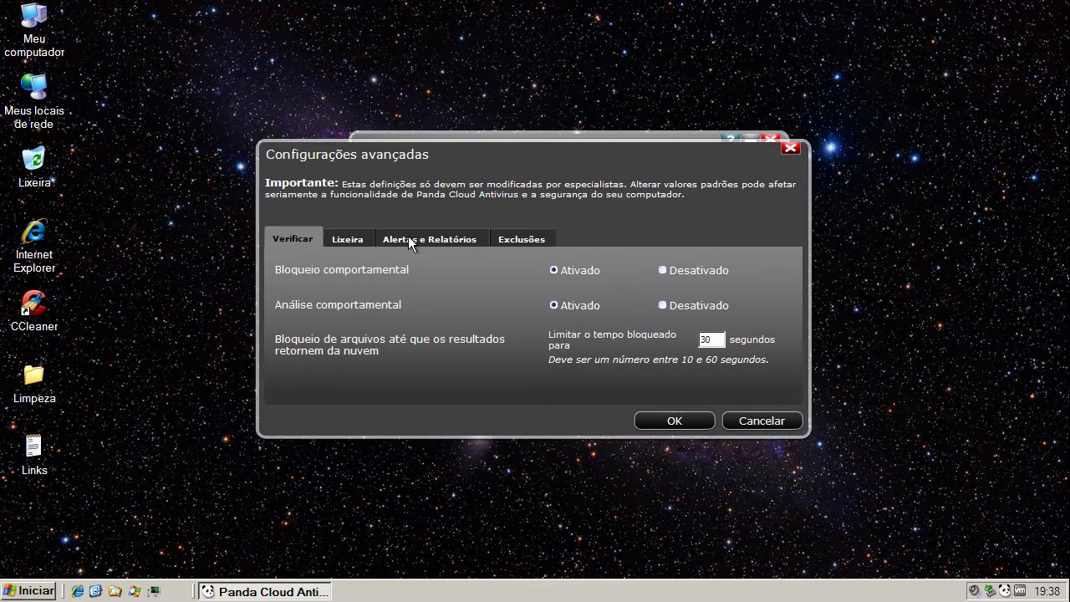
left_click(688, 426)
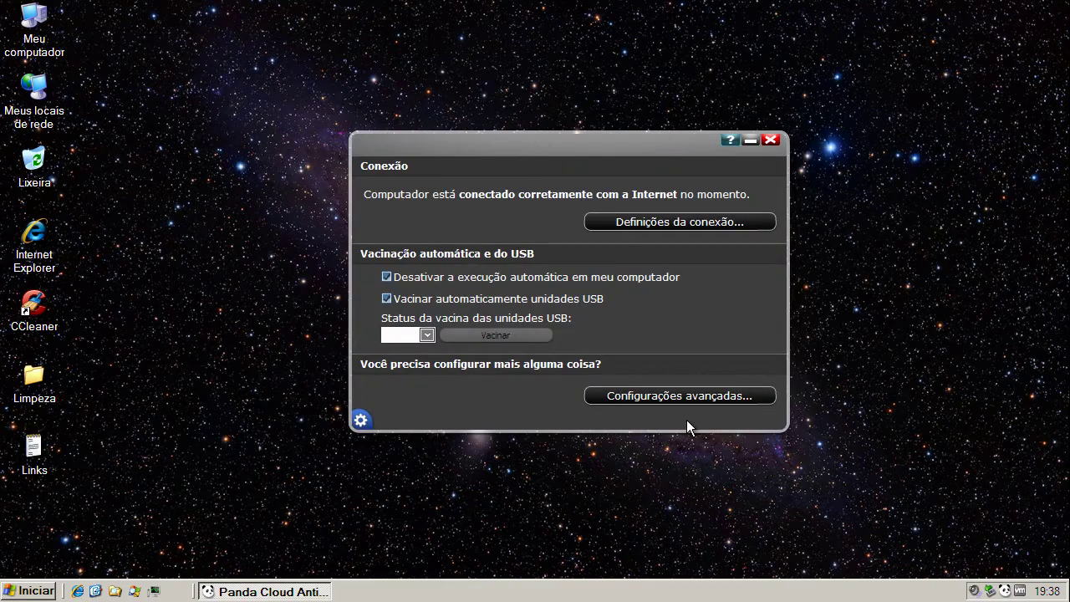
left_click(361, 420)
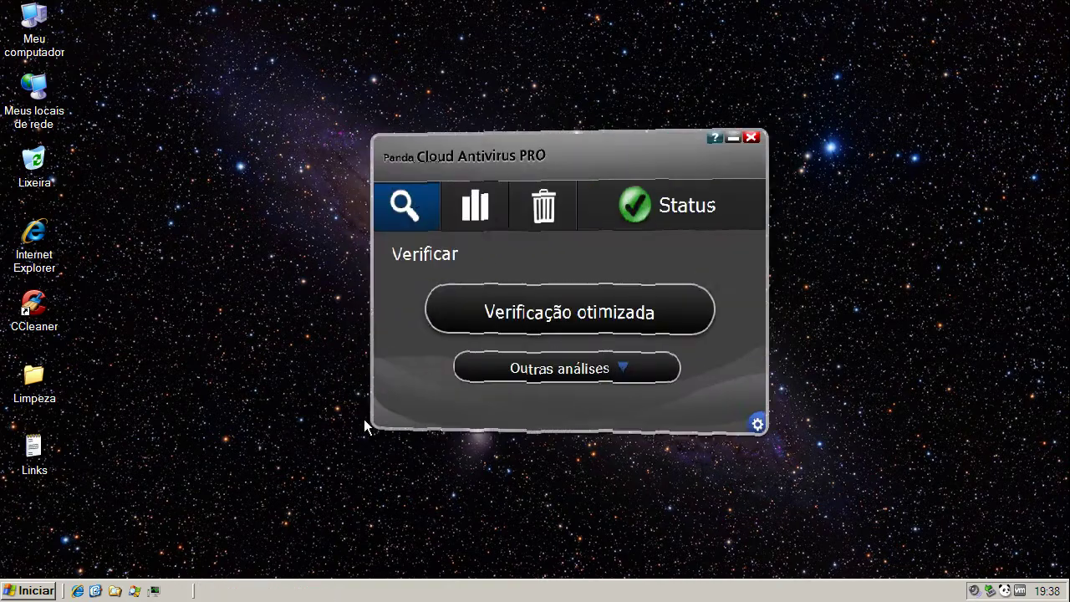
left_click(769, 139)
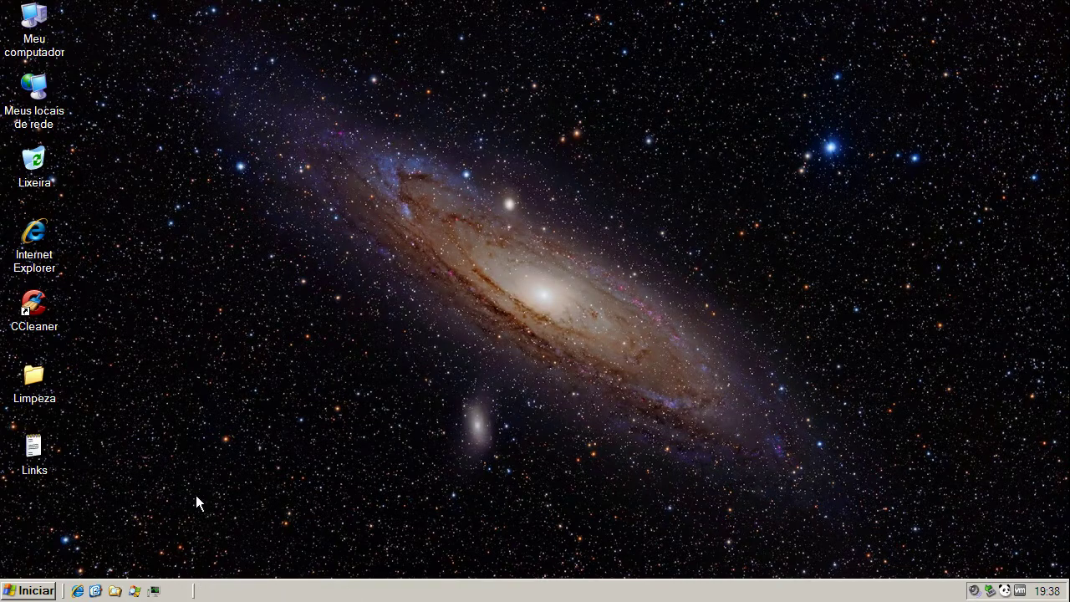
- Examine the working set of Panda_URL_Filtering.exe, PSANHost.exe and PSUNMain.exe in Process Explorer, and minimize it
left_click(154, 590)
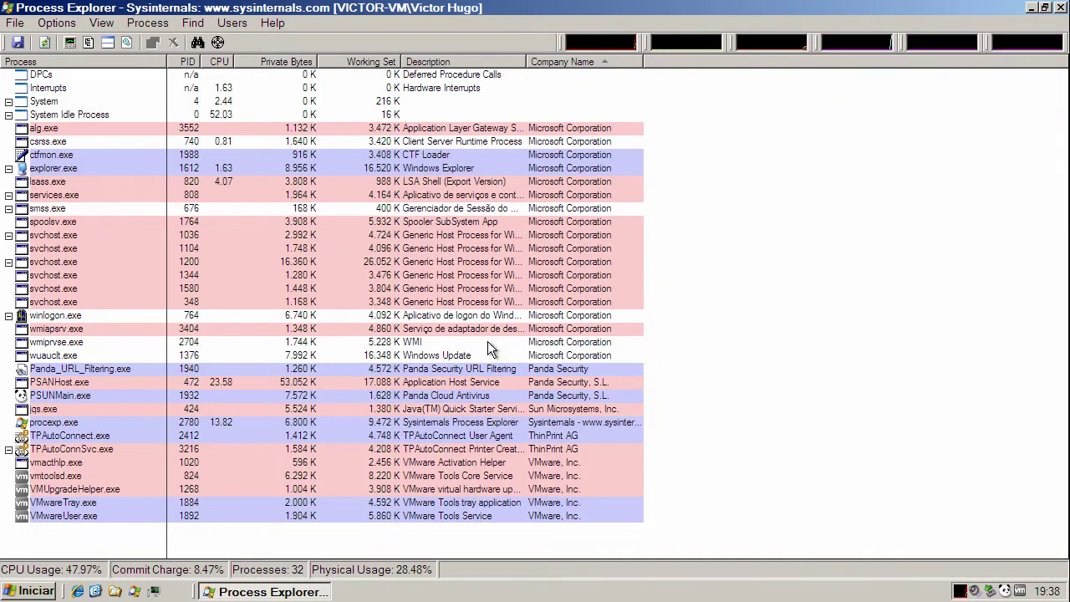
left_click(562, 371)
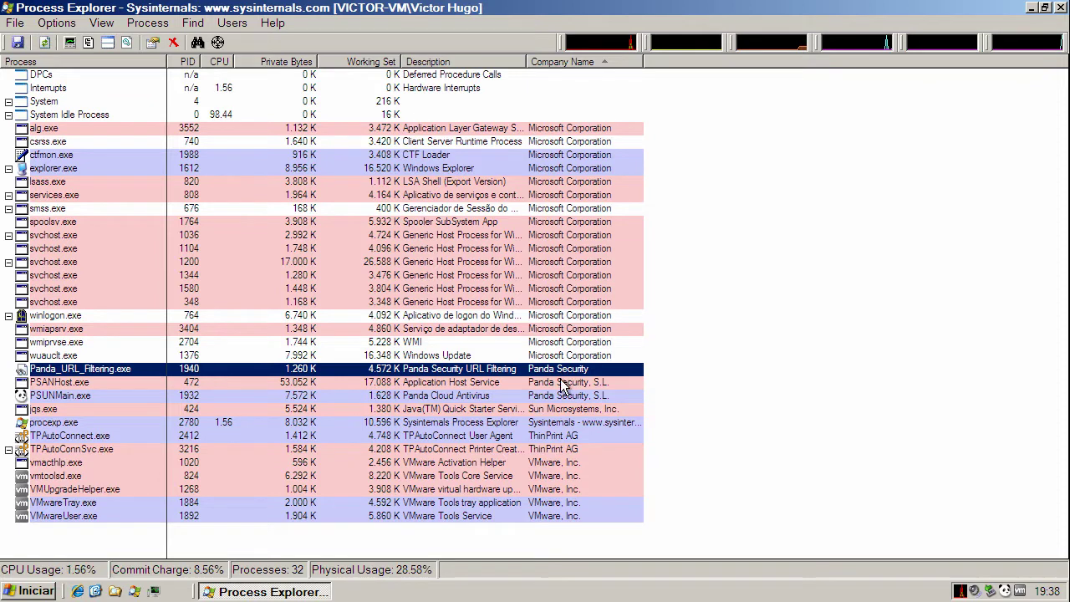
left_click(560, 380)
left_click(561, 395)
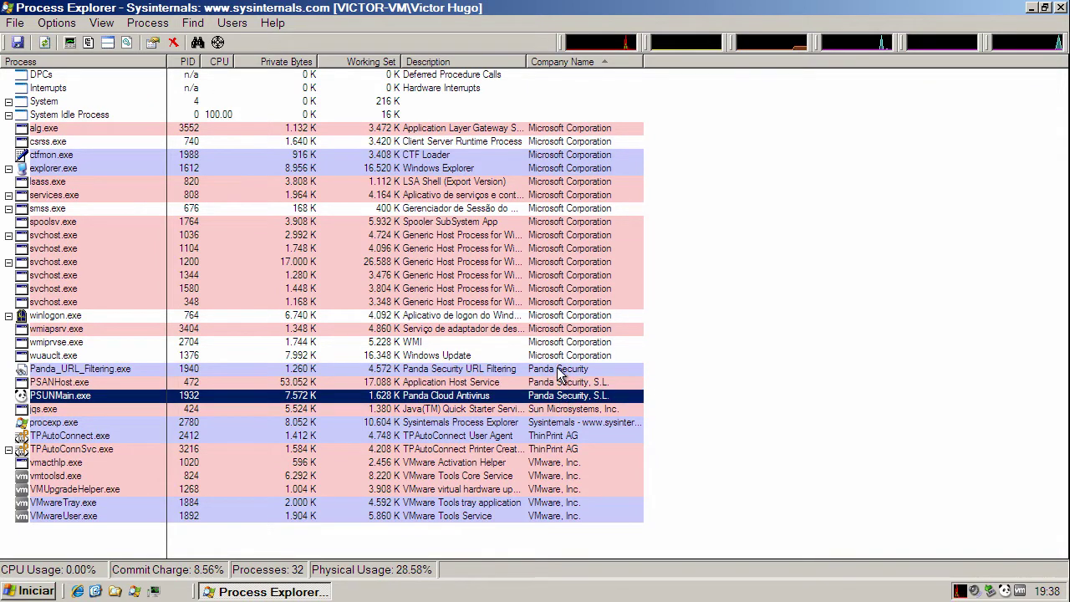
left_click(562, 370)
left_click(560, 382)
left_click(561, 397)
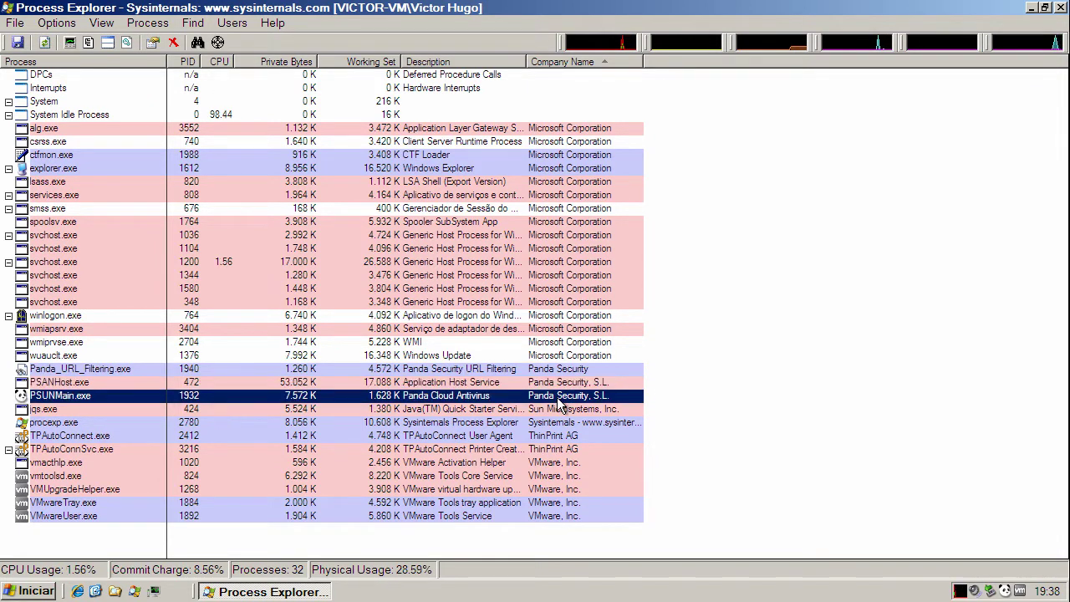
left_click(380, 370)
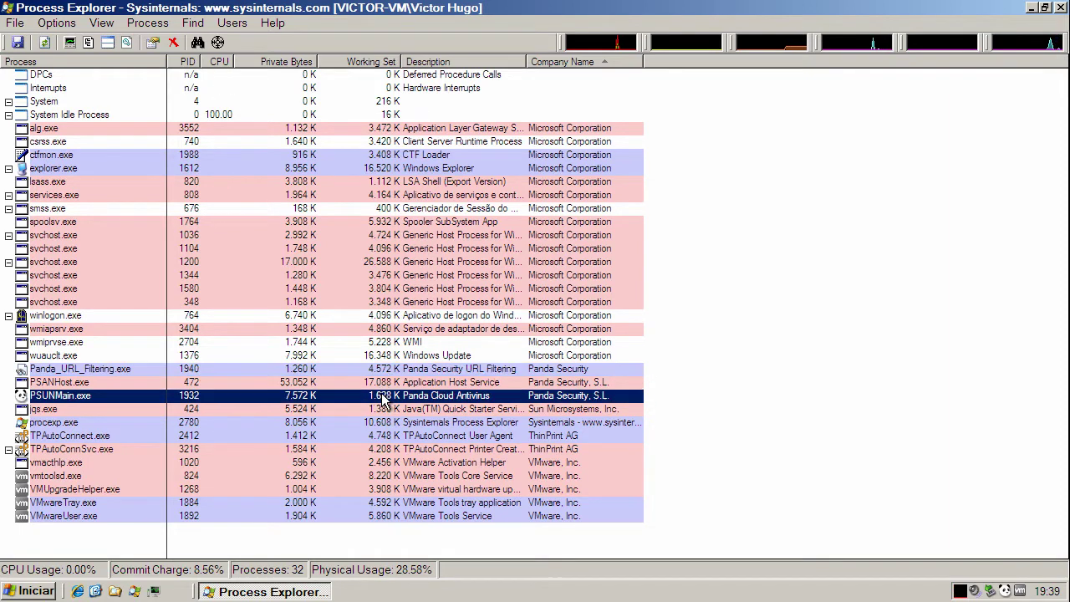
left_click(384, 398)
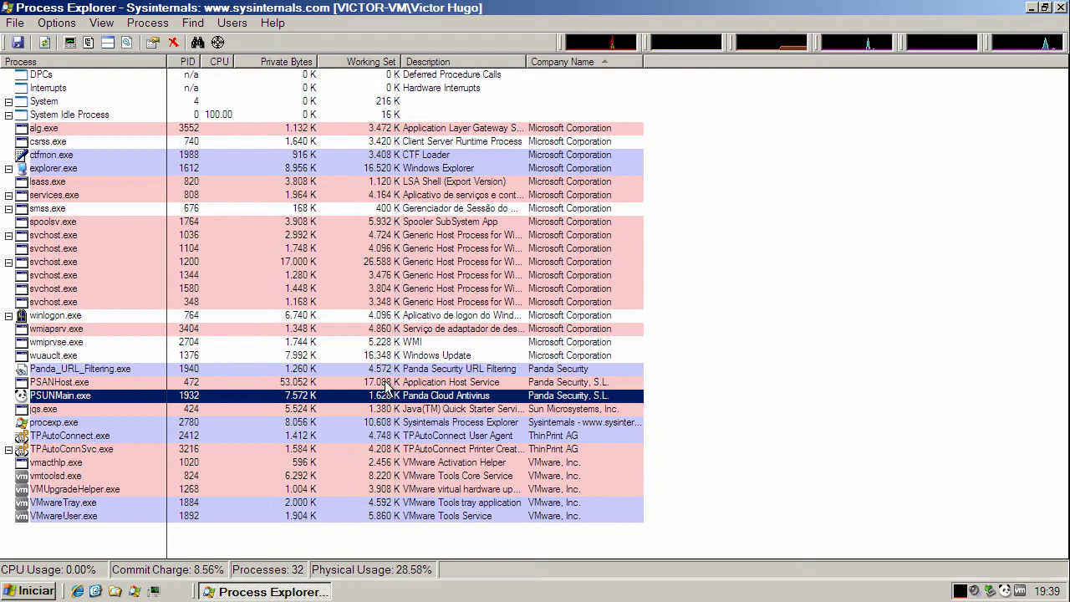
left_click(1031, 8)
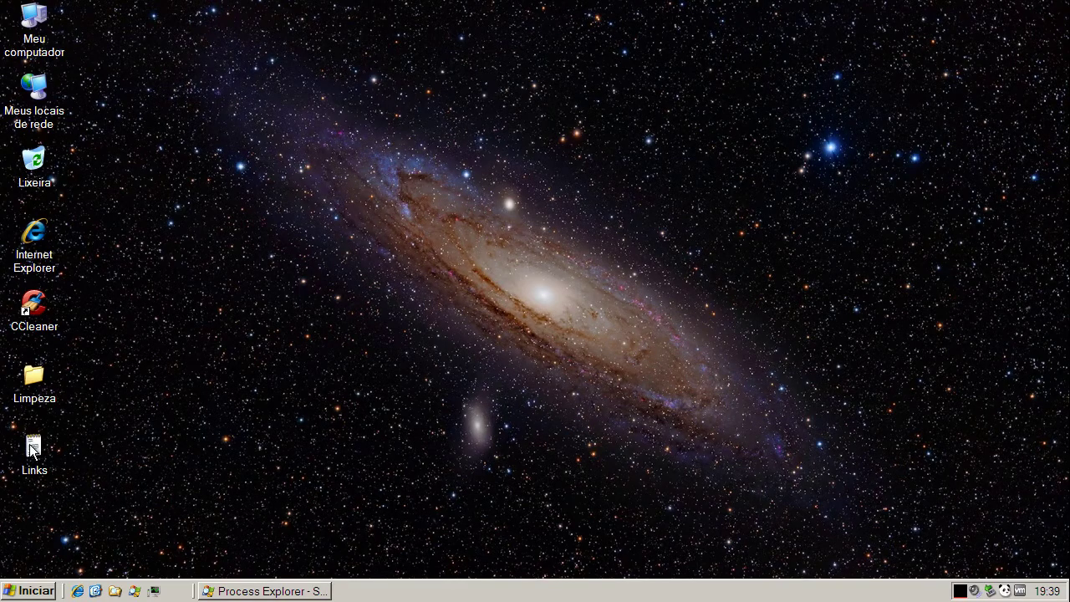
- Open the Links text file on the desktop, copy the address w1.youxi.qq275.com/nfstrainer.exe and minimize the file
double_click(30, 448)
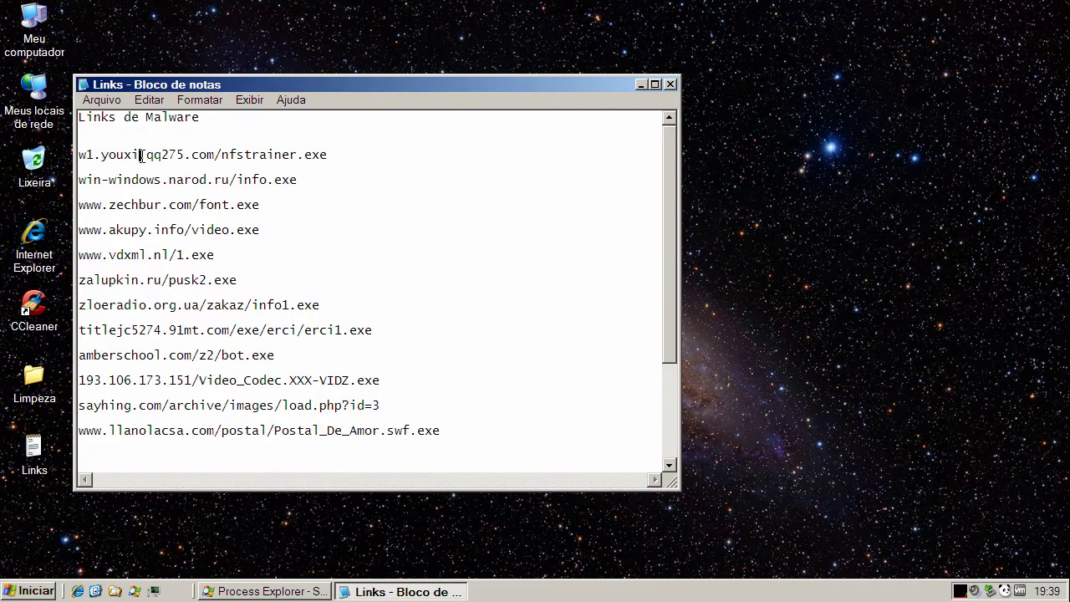
double_click(143, 156)
right_click(143, 157)
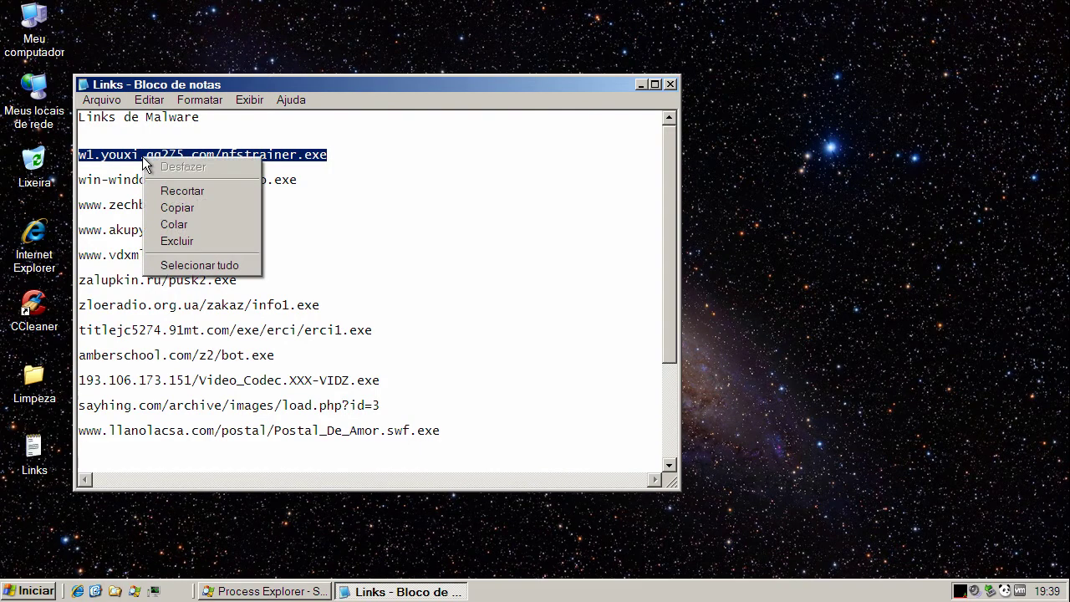
left_click(167, 206)
left_click(641, 85)
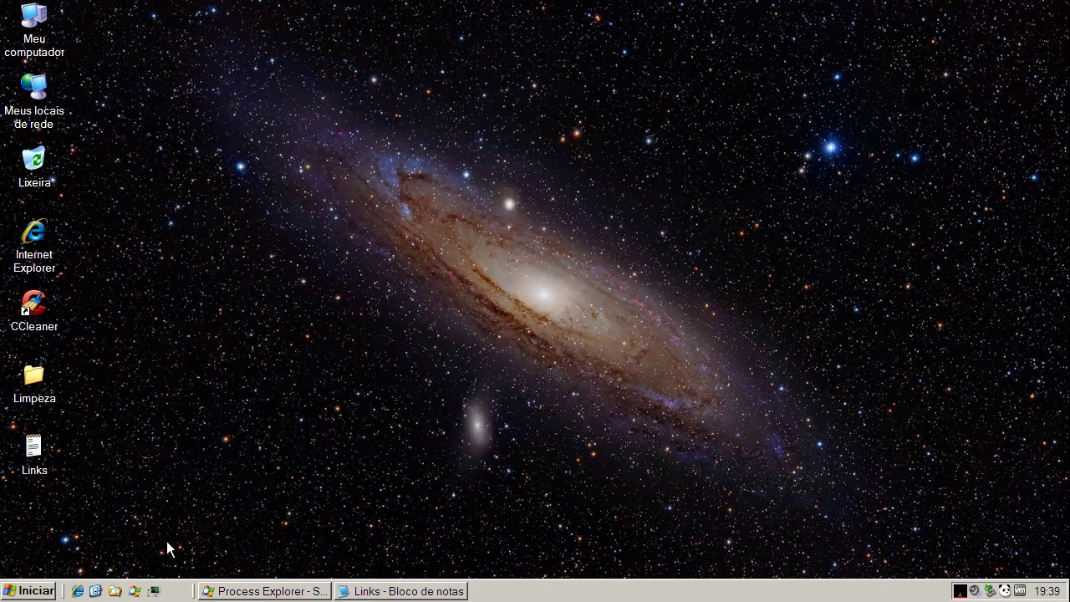
- Launch Internet Explorer and load the copied address w1.youxi.qq275.com/nfstrainer.exe
left_click(78, 591)
left_click(94, 591)
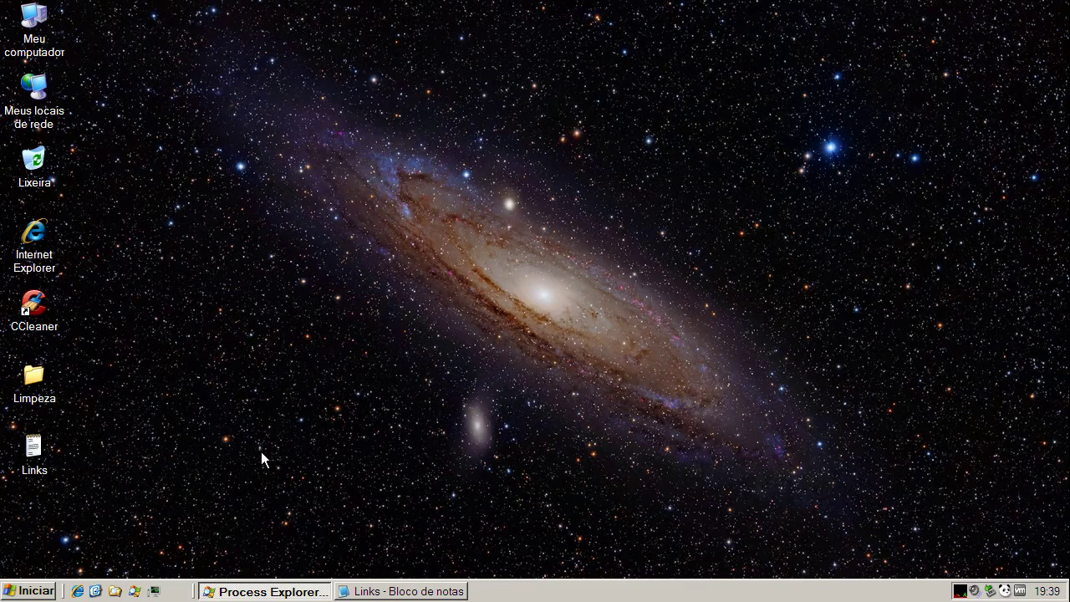
left_click(77, 591)
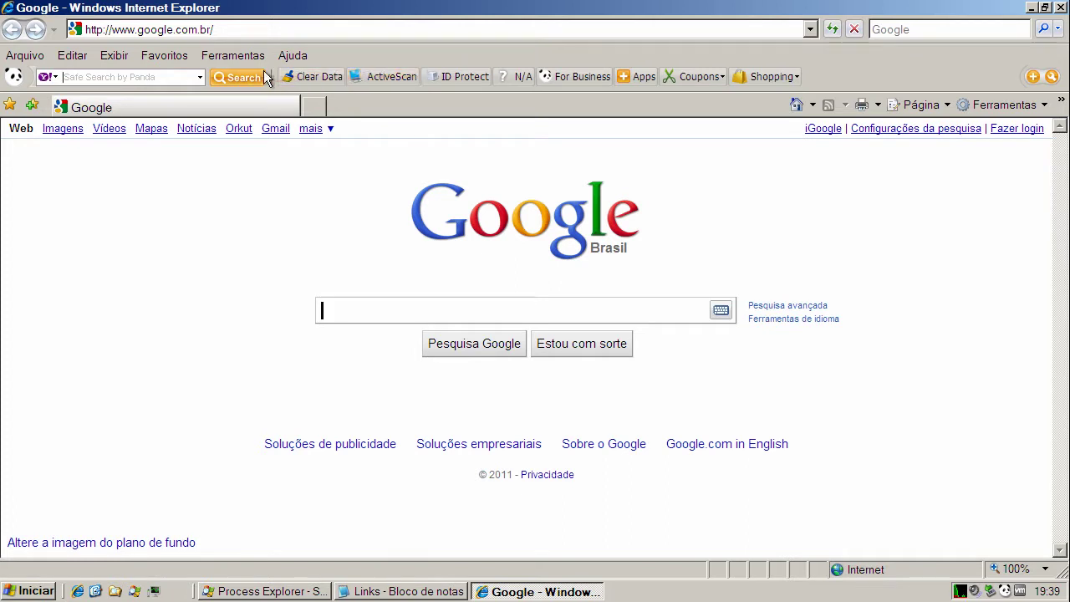
left_click(171, 28)
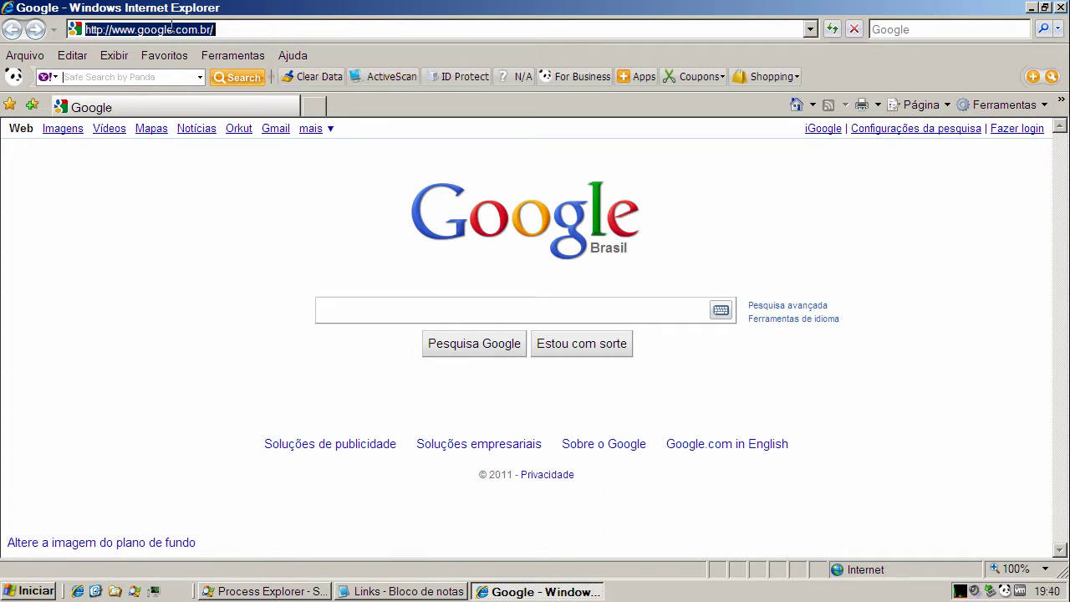
key("ctrl+v")
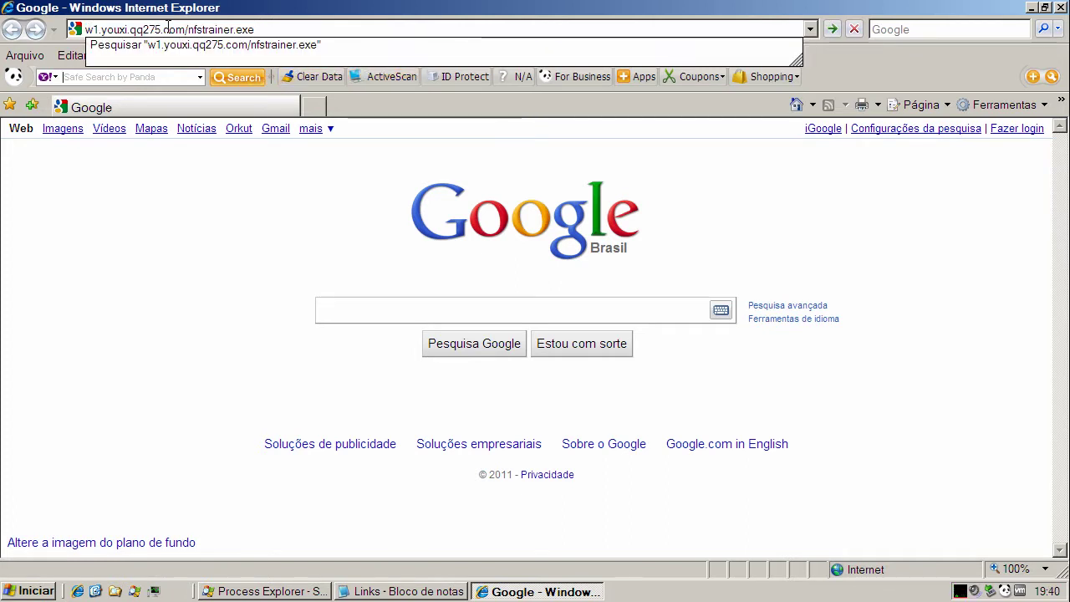
key("Return")
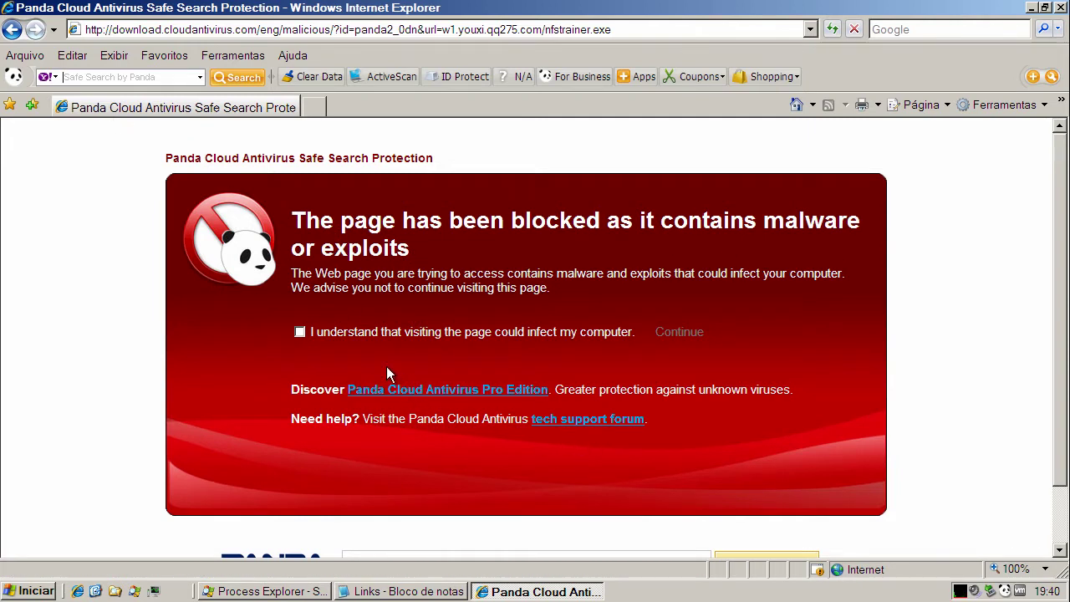
- Try to get past the block page by accepting the infection risk and allowing the file download, and return to the home page
left_click(299, 333)
left_click(668, 335)
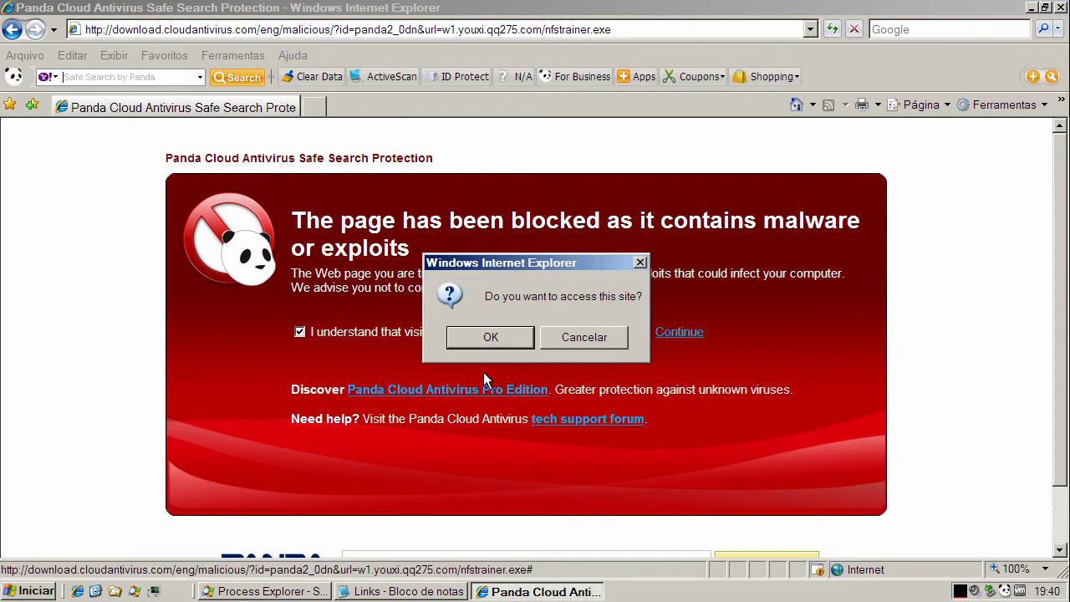
left_click(476, 338)
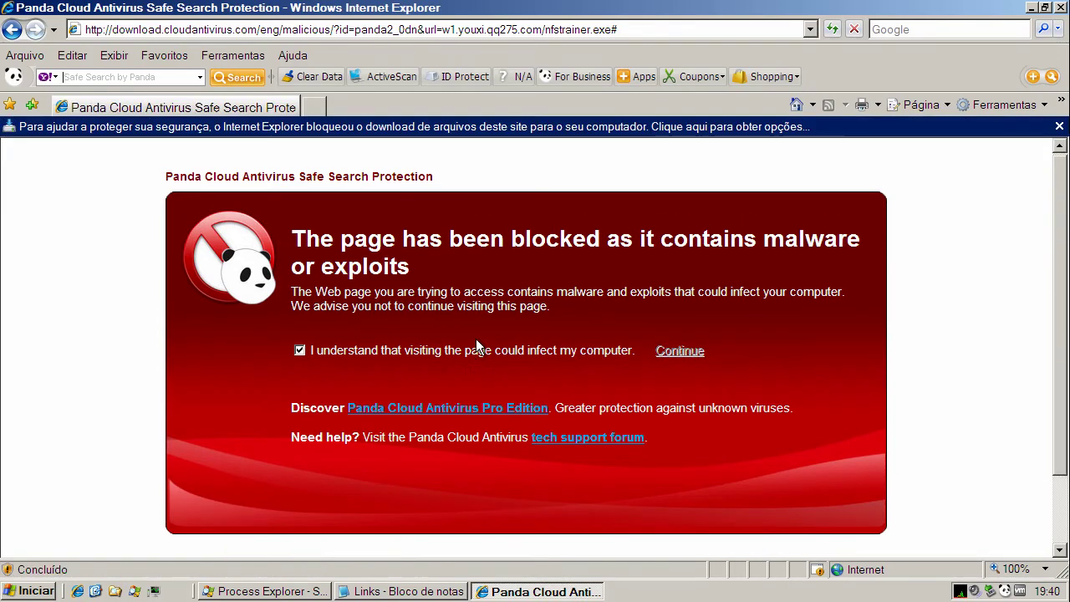
left_click(438, 126)
left_click(458, 134)
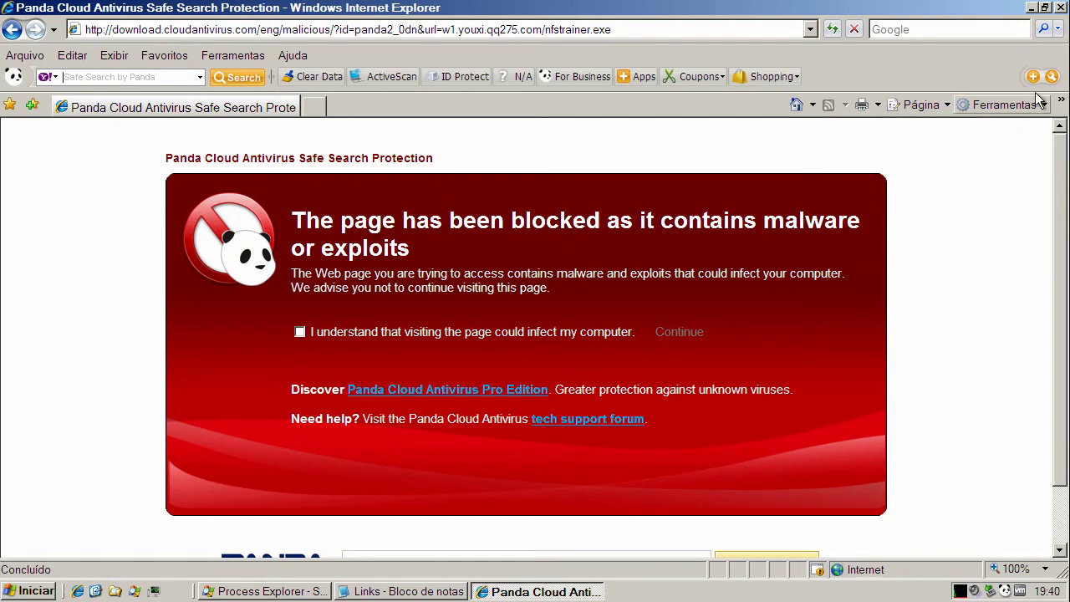
left_click(798, 104)
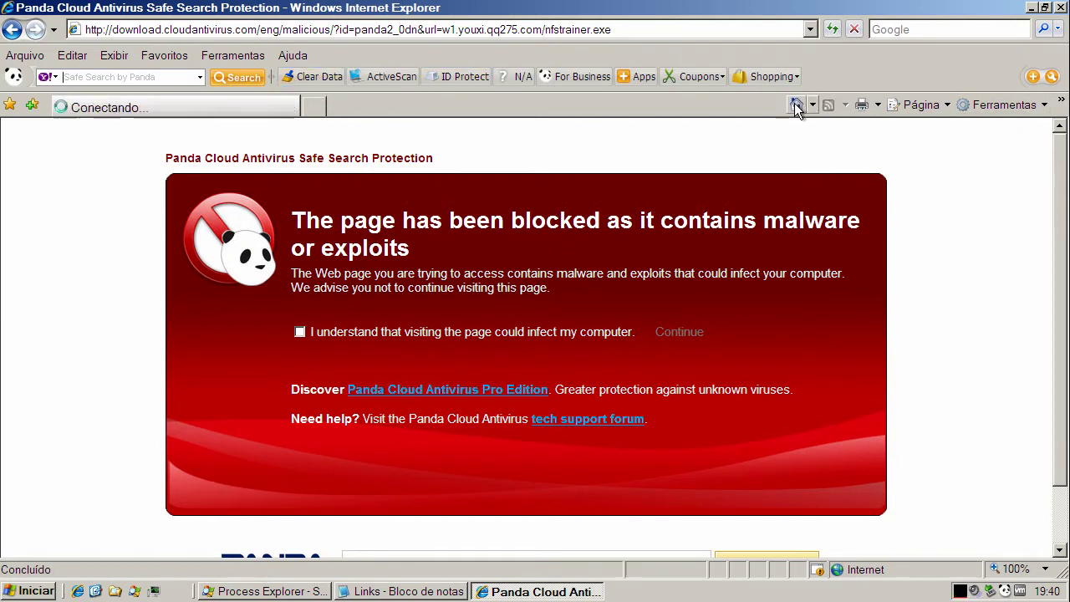
- Copy win-windows.narod.ru/info.exe from the Links file, load it in Internet Explorer, and return to the home page
left_click(401, 591)
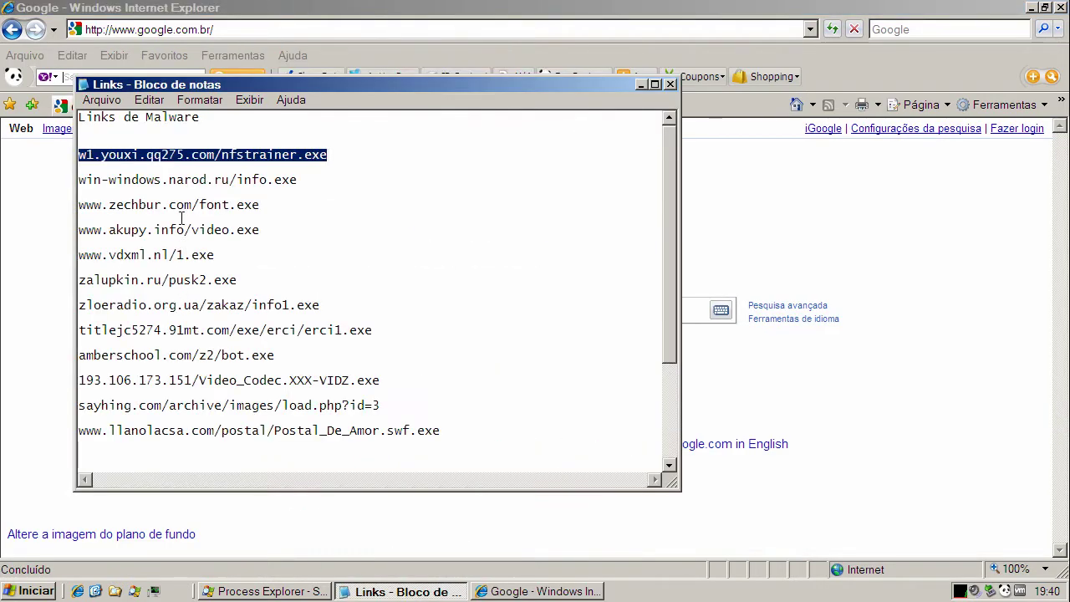
double_click(182, 179)
right_click(182, 179)
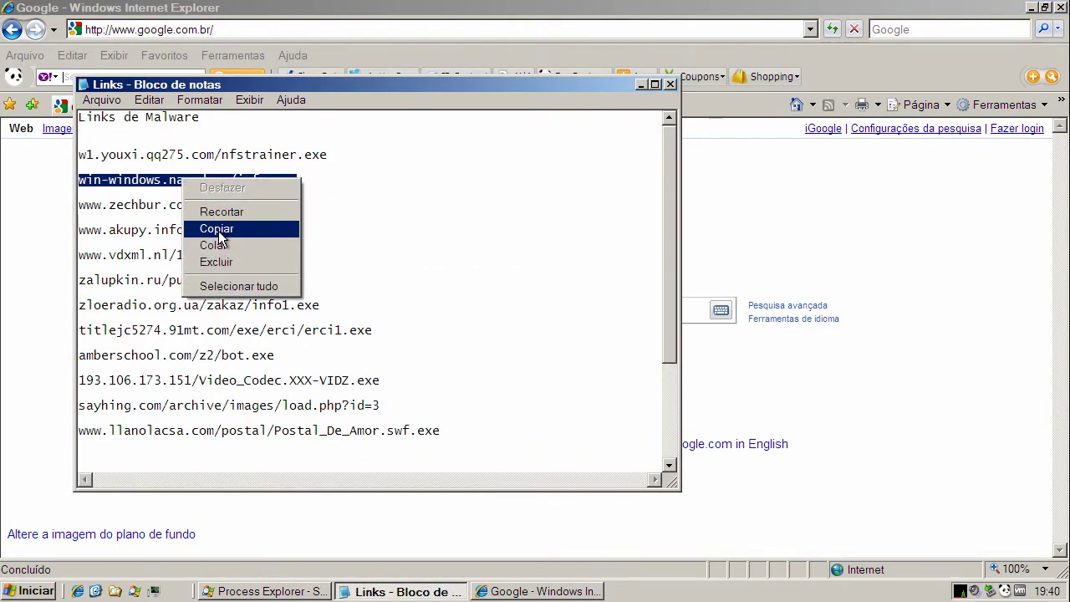
left_click(213, 230)
left_click(151, 29)
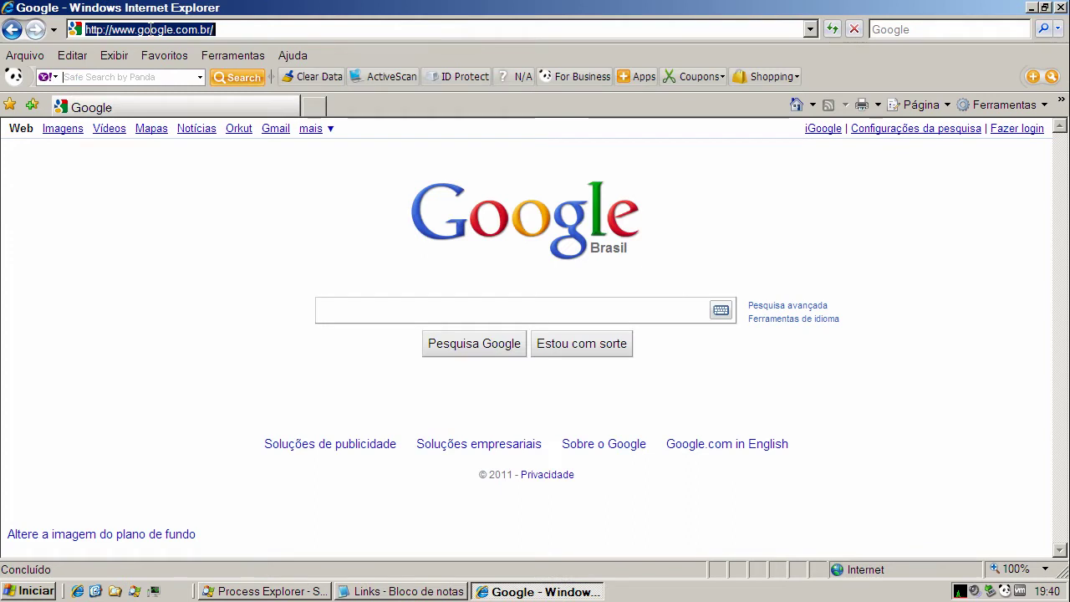
key("ctrl+v")
key("Return")
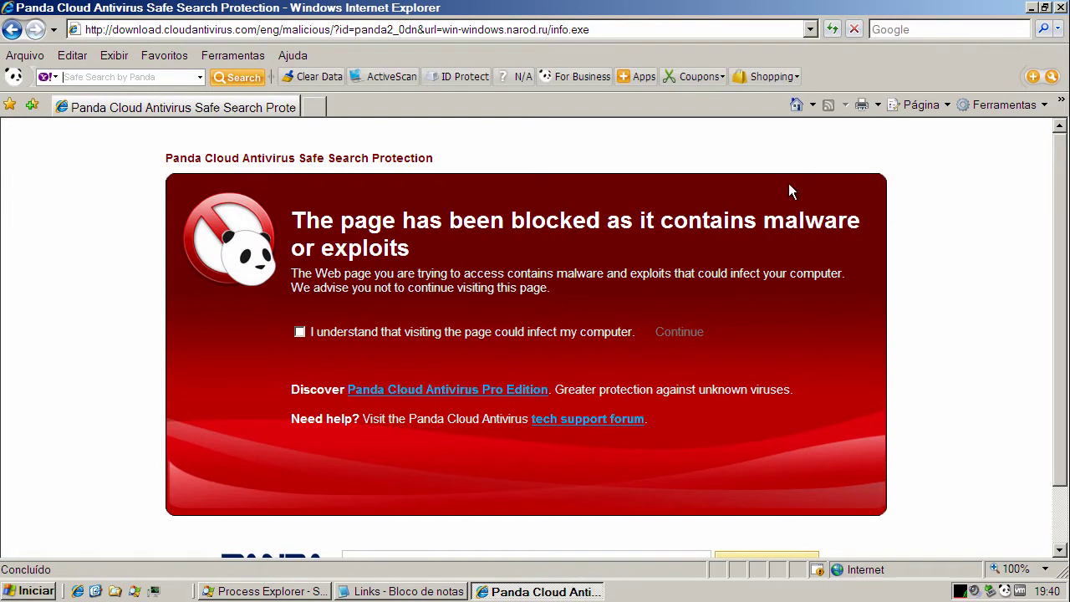
left_click(794, 105)
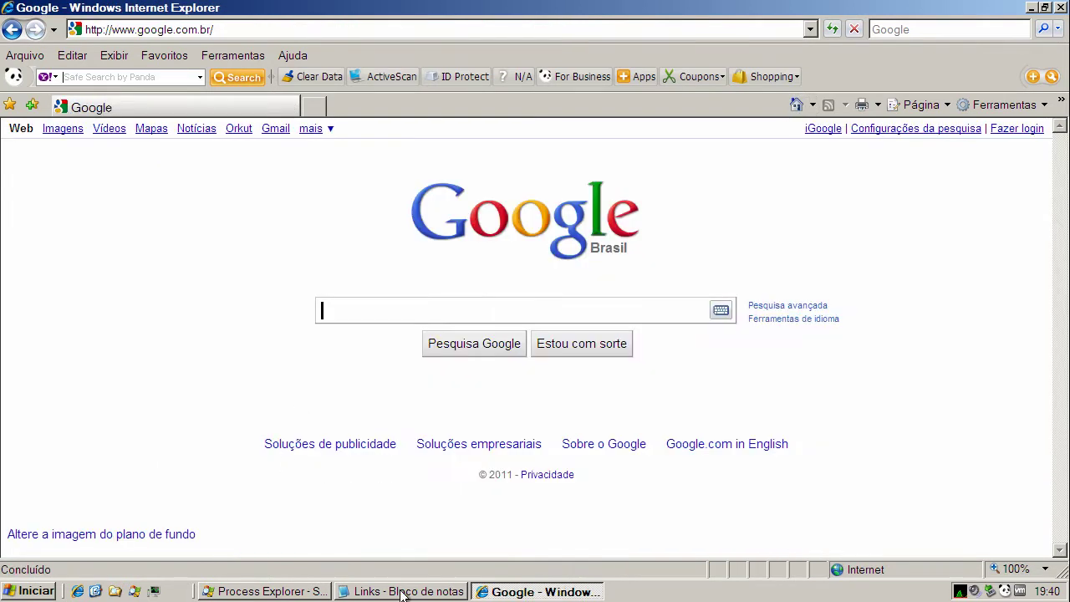
left_click(405, 591)
double_click(219, 209)
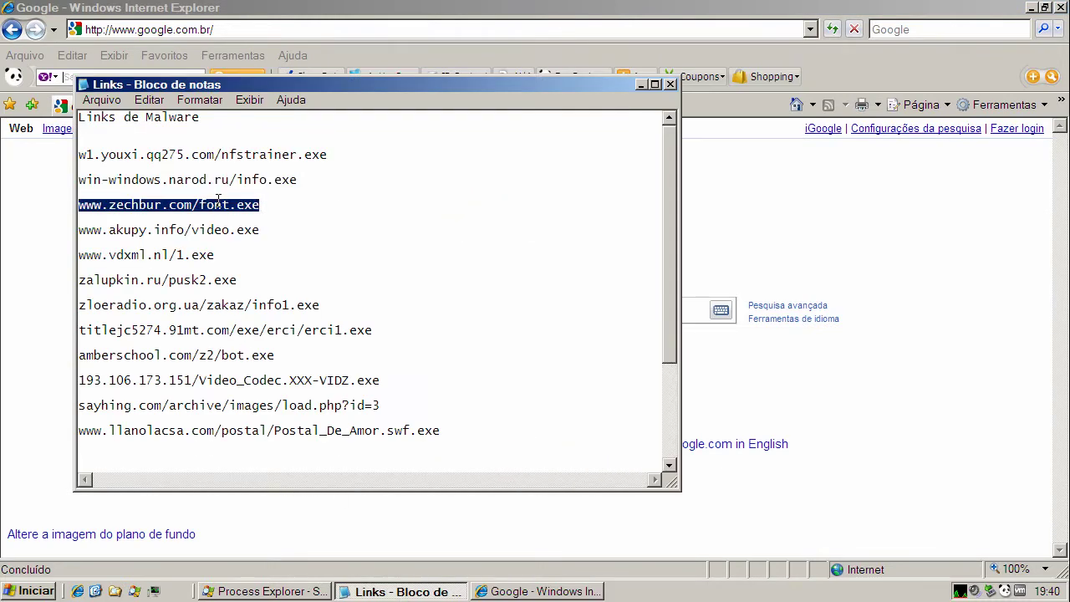
right_click(219, 204)
left_click(254, 253)
left_click(174, 30)
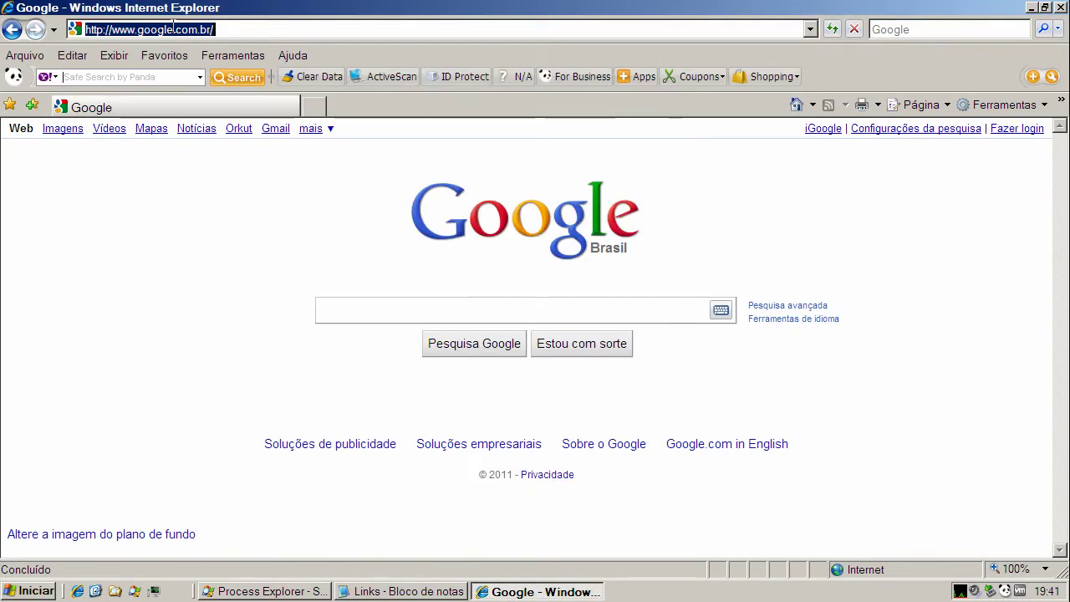
key("ctrl+v")
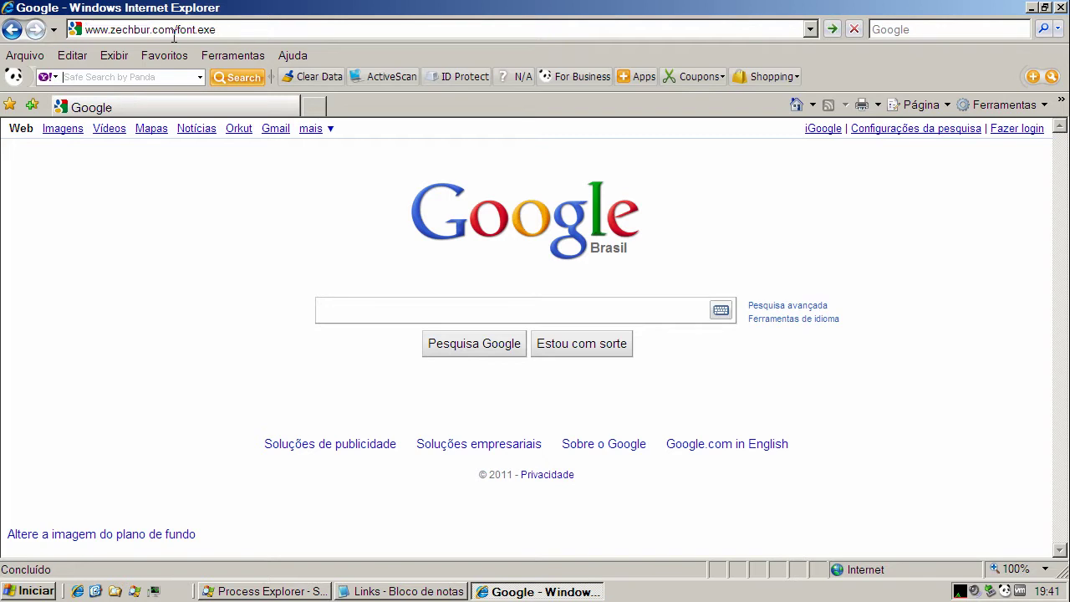
key("Return")
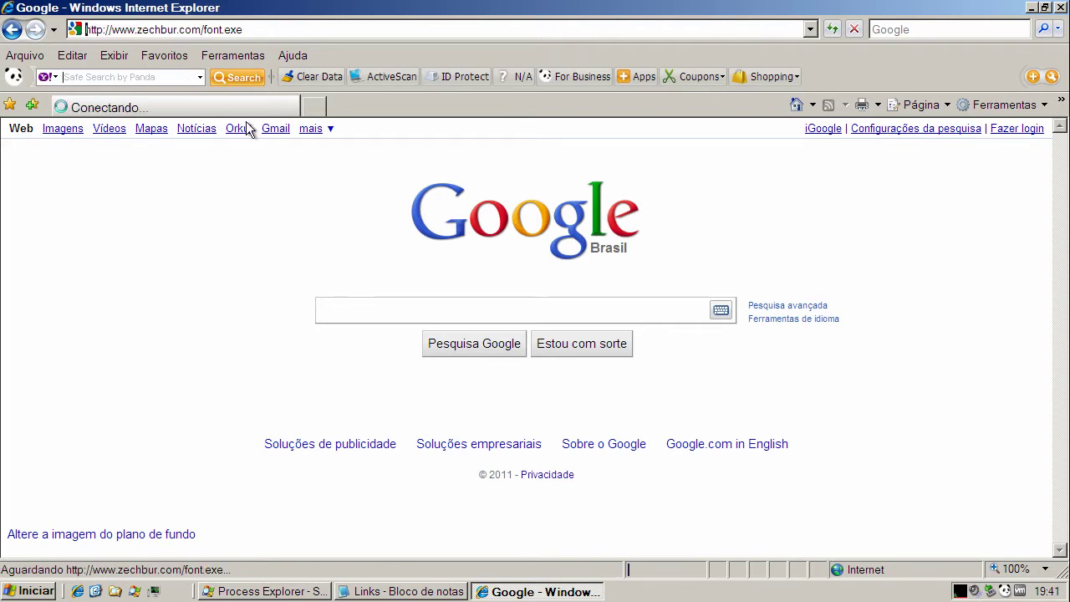
- Run the downloaded font.exe despite the unverified publisher and start the extraction to the desktop in its WinRAR self-extractor
left_click(520, 302)
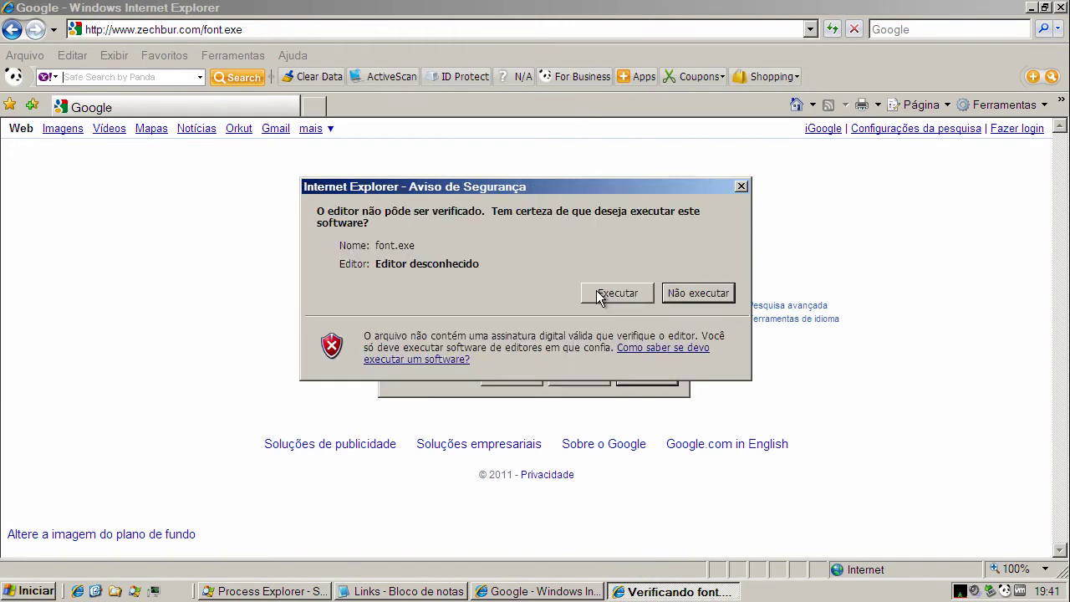
left_click(597, 292)
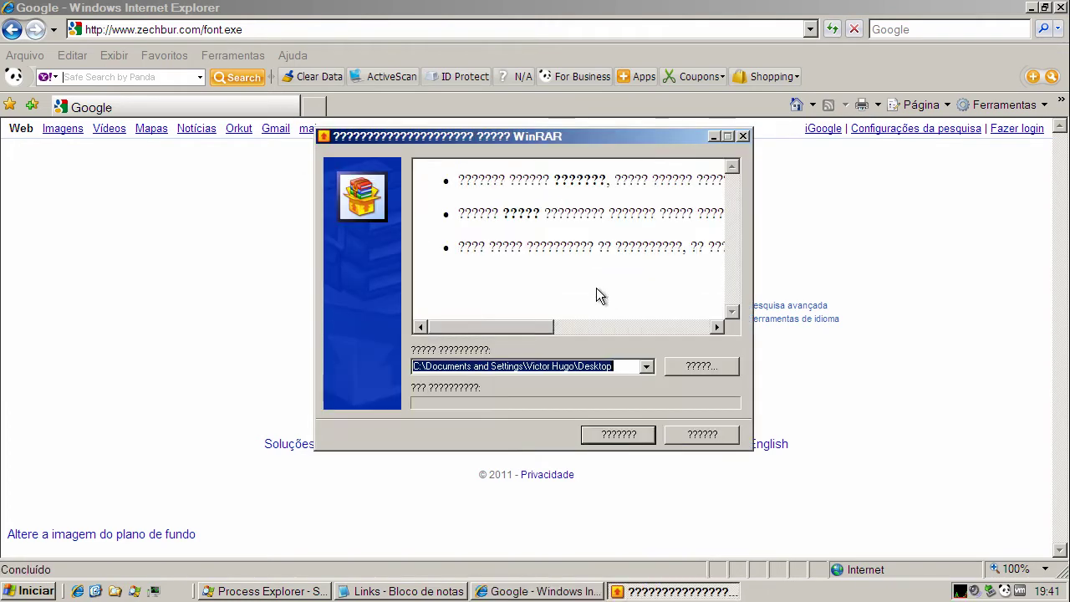
left_click(639, 435)
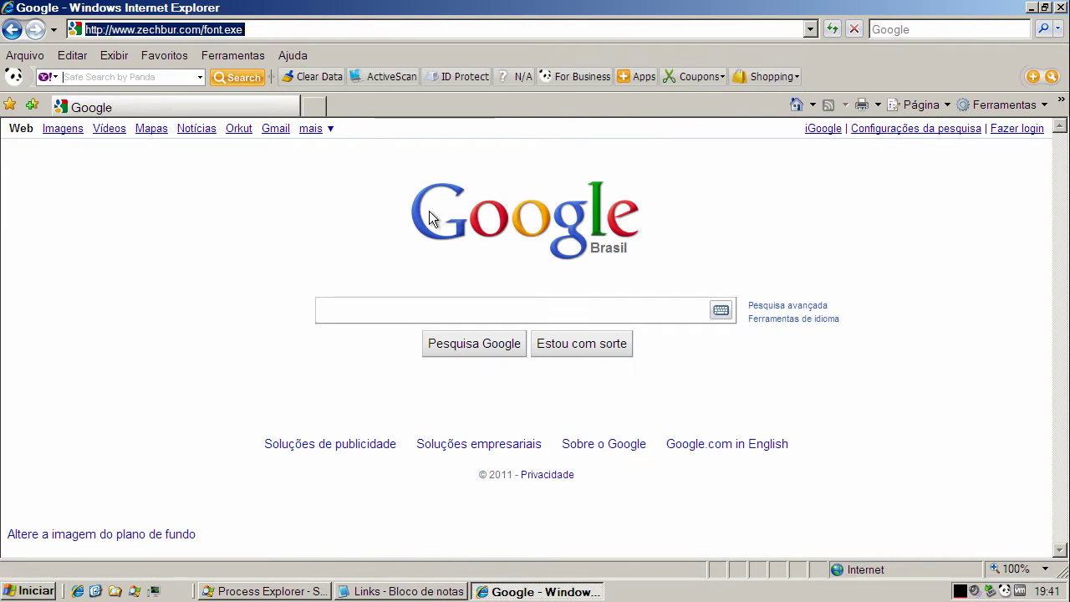
- Check the running processes in Process Explorer, including Panda_URL_Filtering.exe, and minimize it
left_click(300, 591)
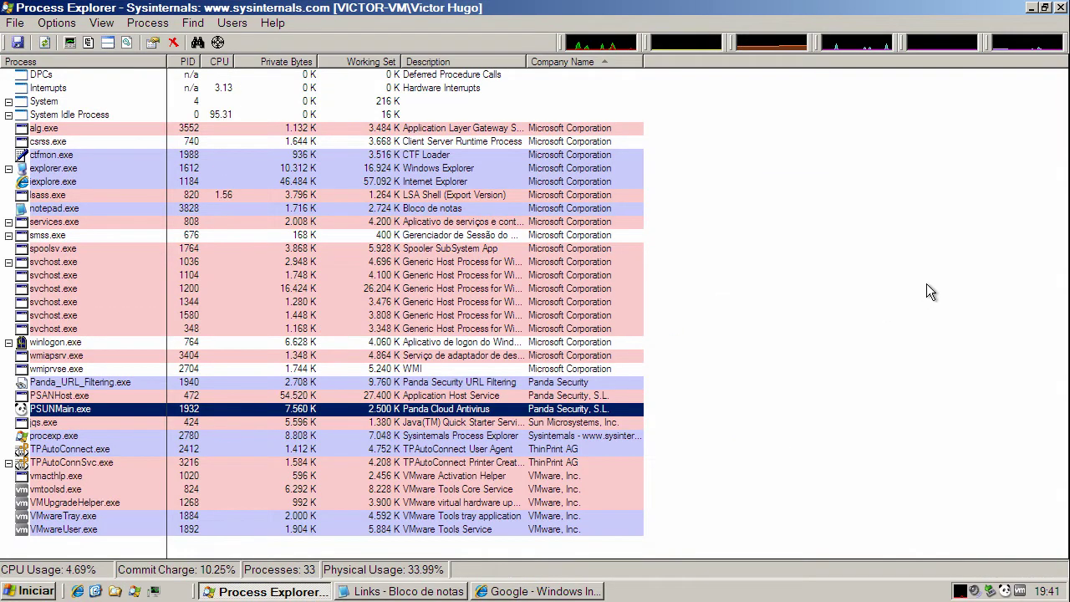
left_click(54, 384)
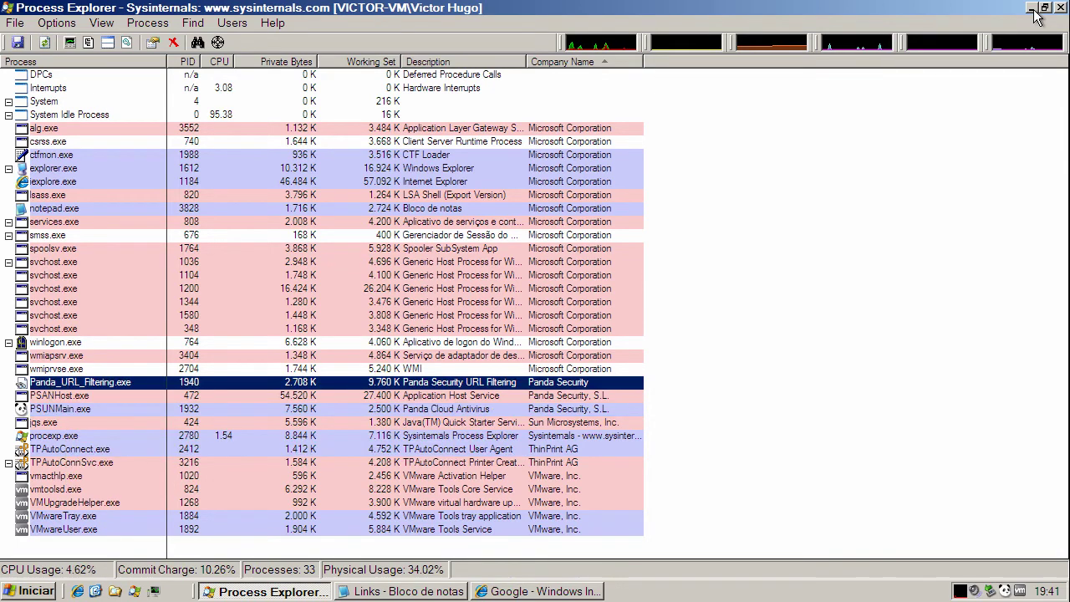
left_click(1032, 7)
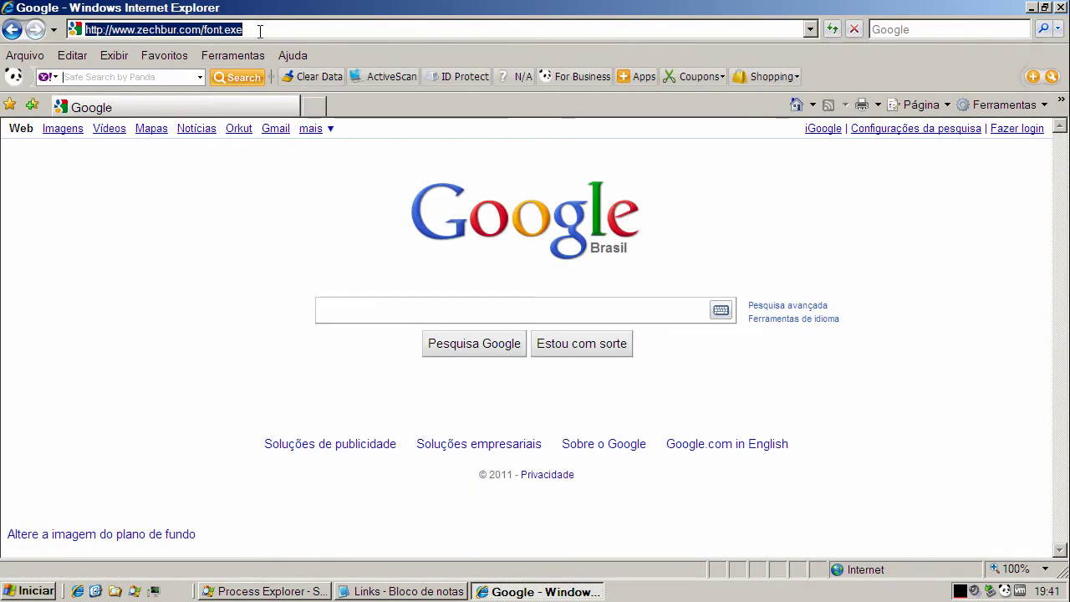
- Load the font.exe address again, run the file despite the unverified publisher, and cancel its WinRAR self-extractor
key("Return")
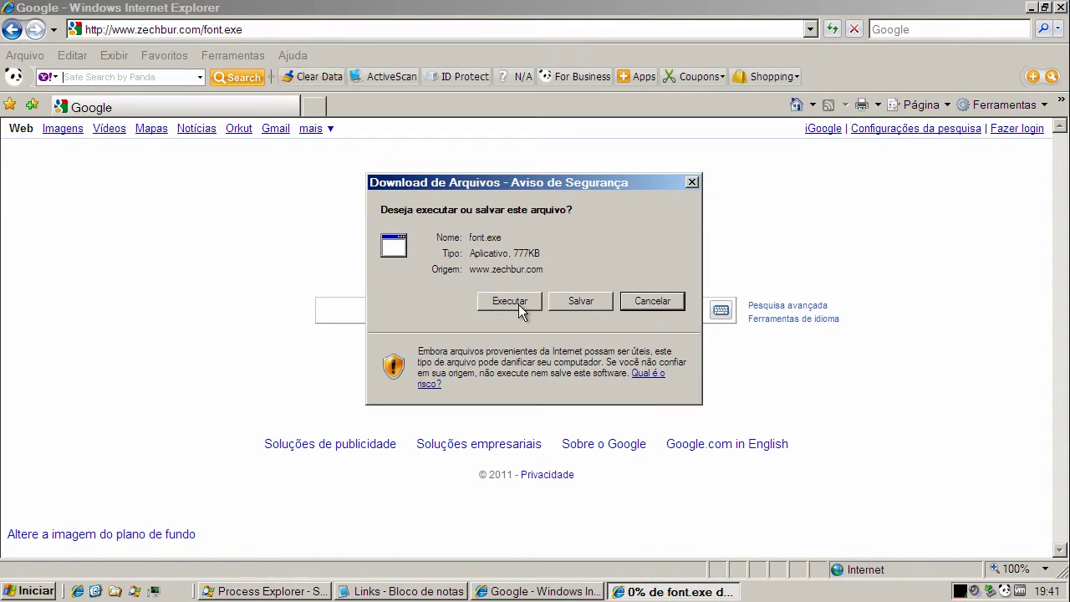
left_click(507, 303)
left_click(570, 280)
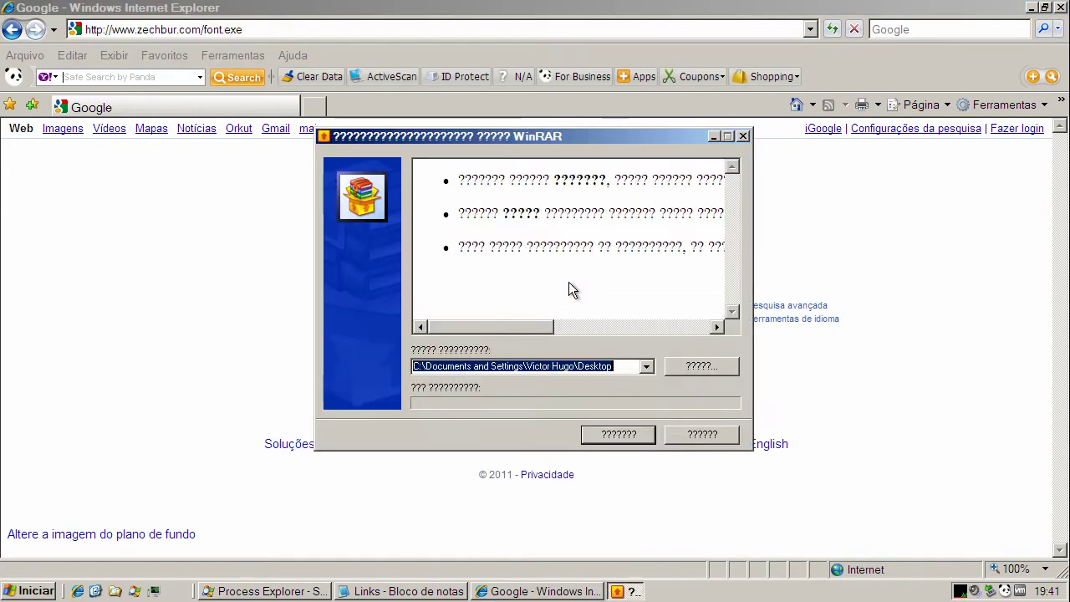
left_click(687, 431)
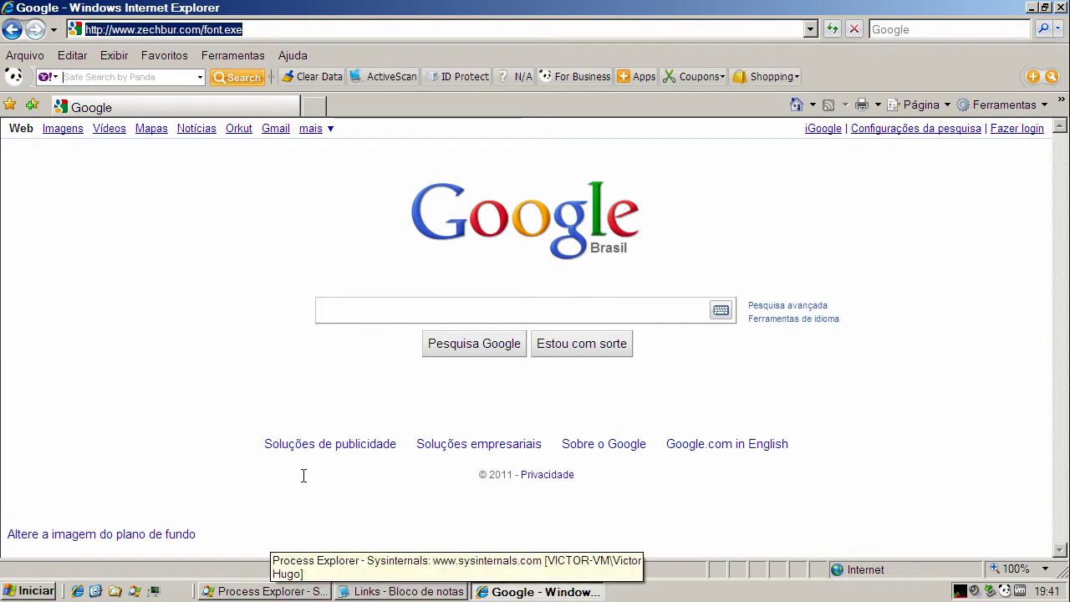
left_click(365, 593)
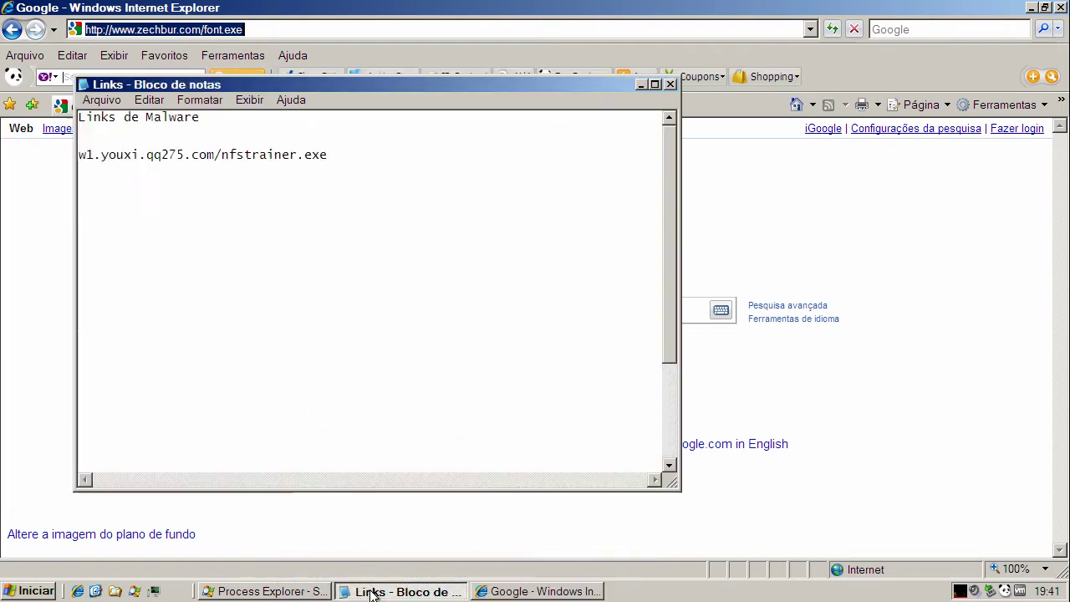
double_click(221, 229)
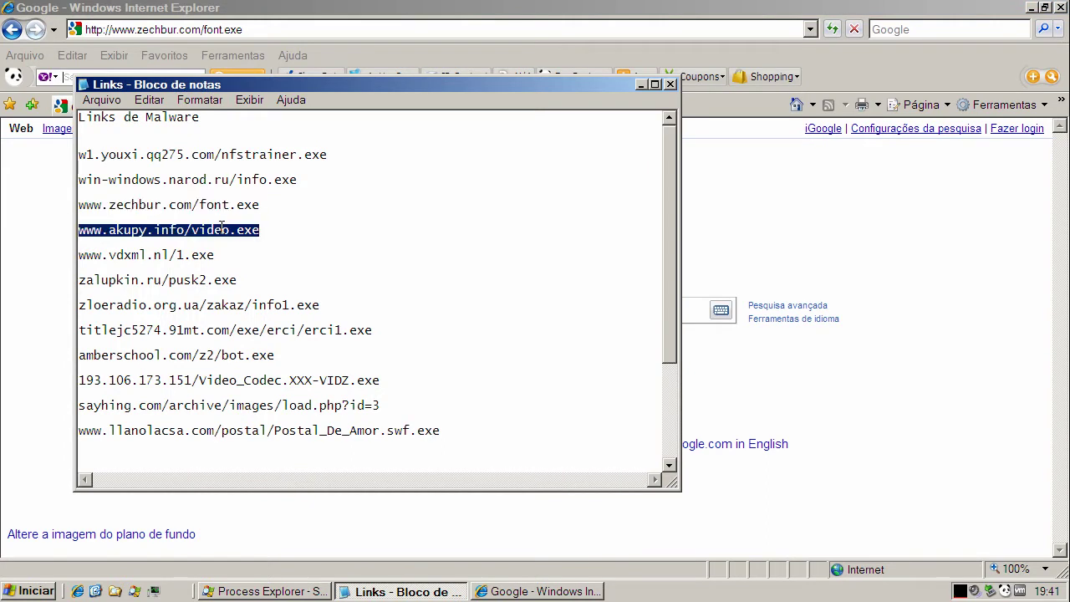
right_click(221, 229)
left_click(251, 281)
left_click(191, 27)
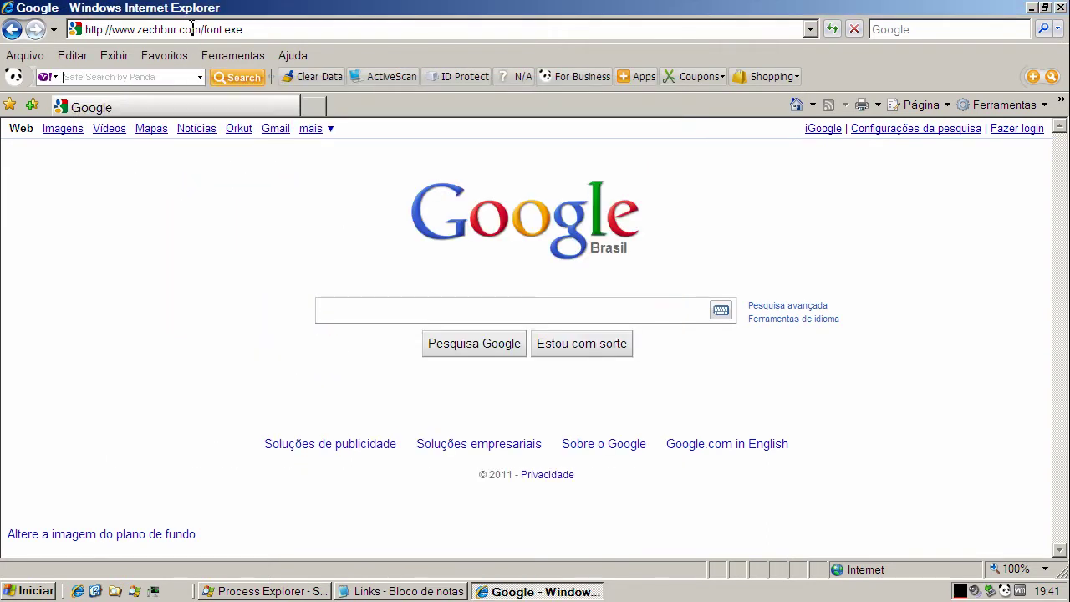
double_click(192, 29)
left_click(280, 29)
key("ctrl+a")
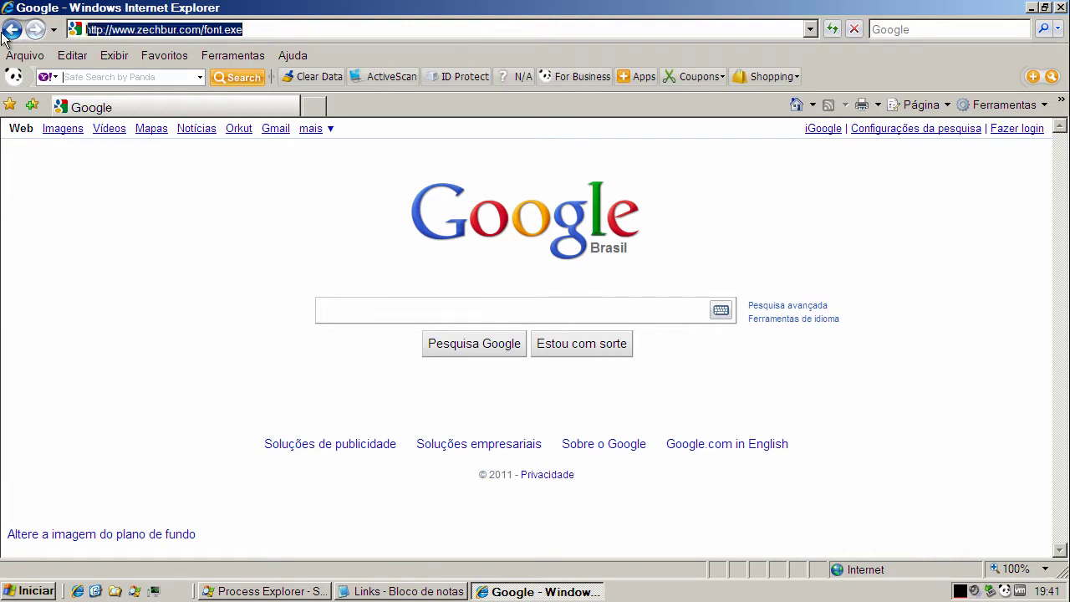
key("ctrl+v")
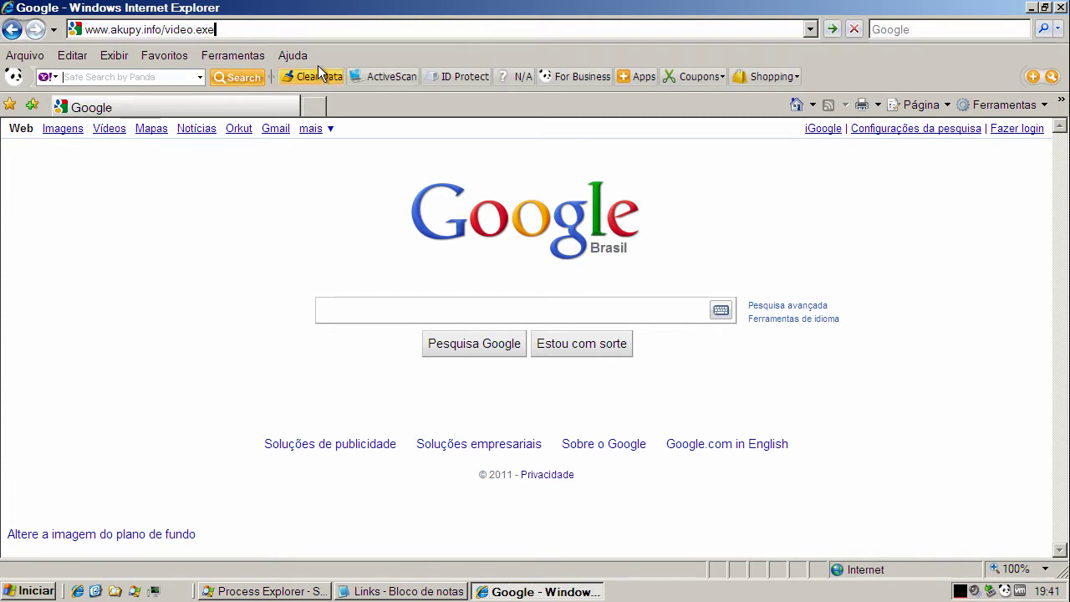
key("Return")
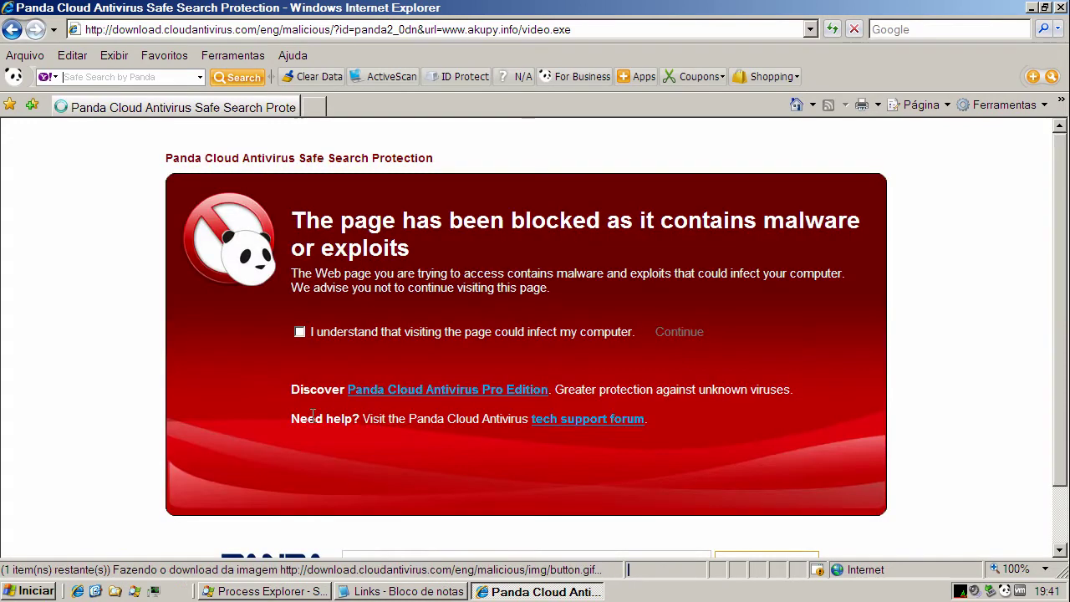
left_click(436, 592)
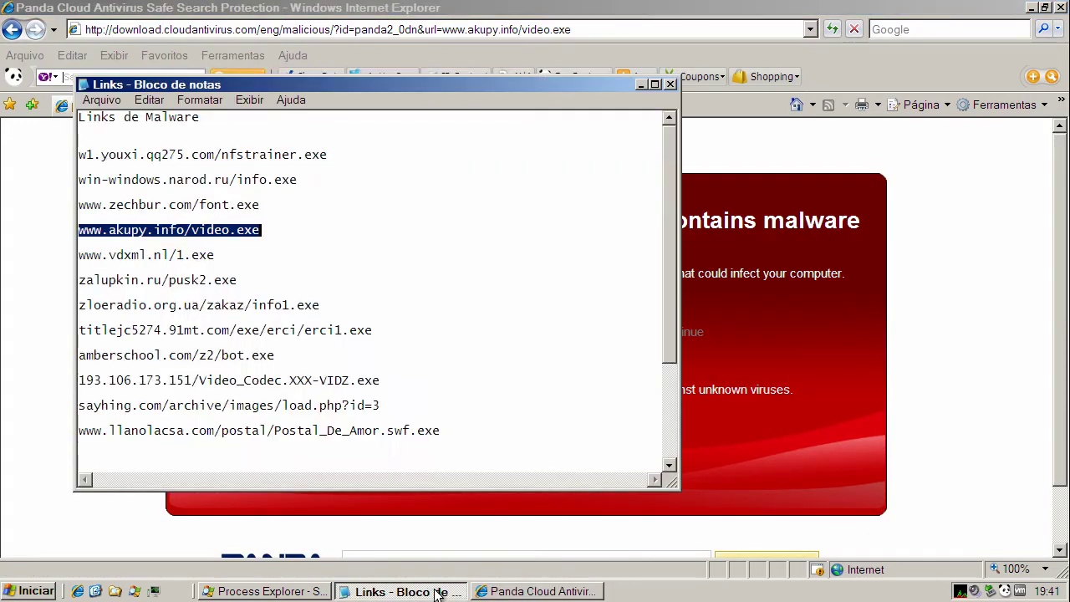
double_click(182, 252)
right_click(182, 252)
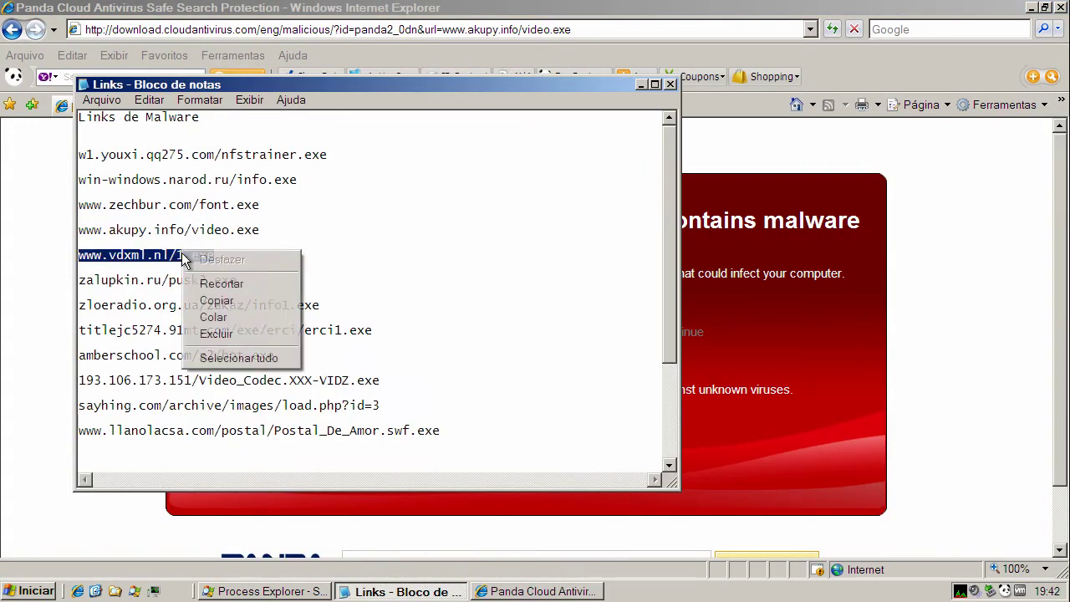
left_click(203, 300)
left_click(131, 30)
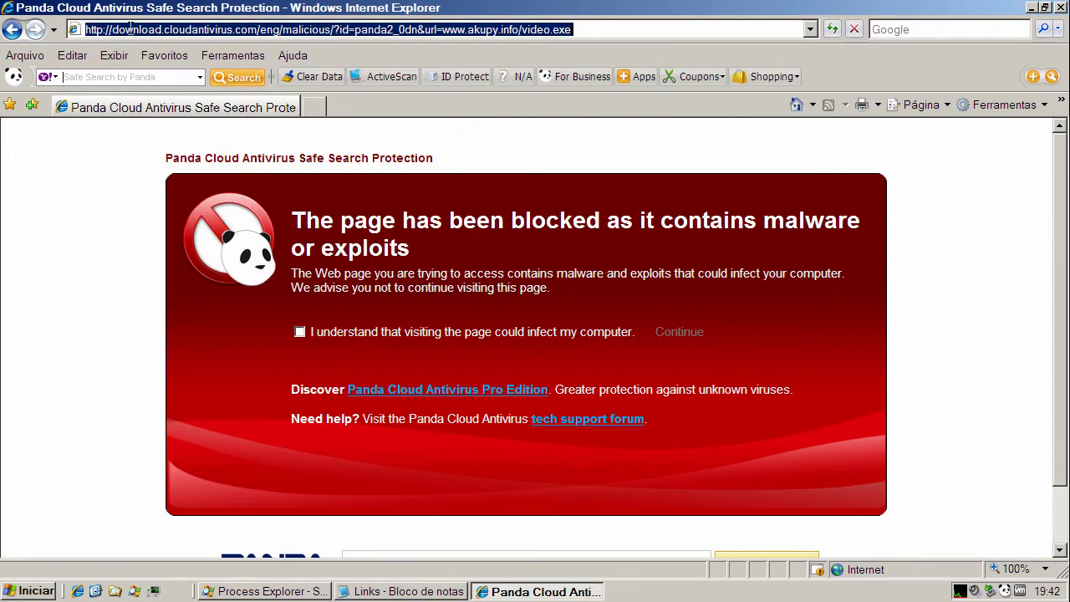
key("ctrl+v")
key("Return")
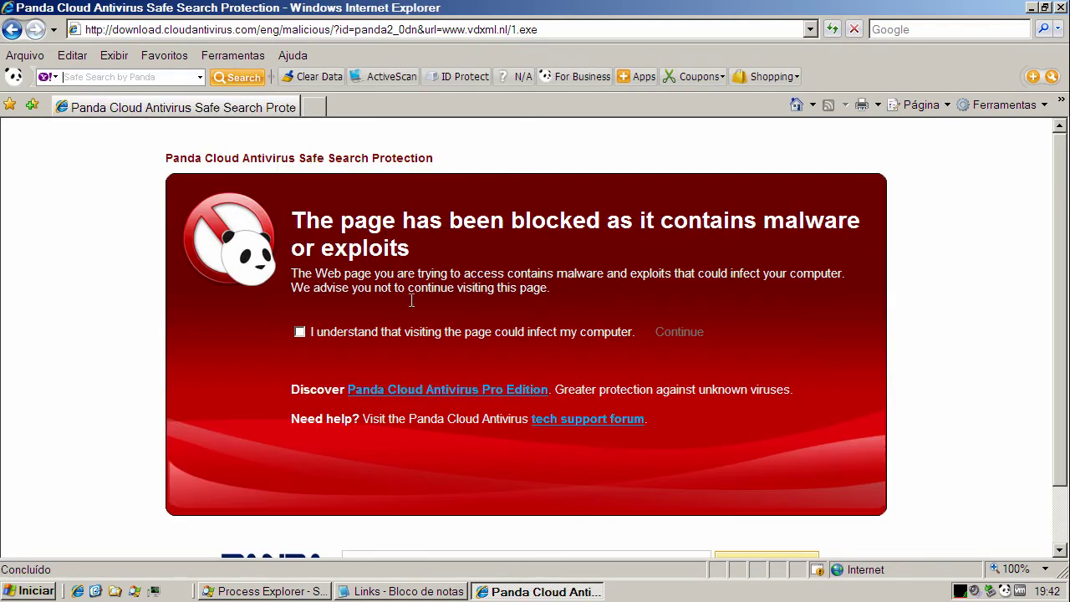
- Copy zalupkin.ru/pusk2.exe from the Links file, load it in Internet Explorer, and return to the home page
left_click(431, 591)
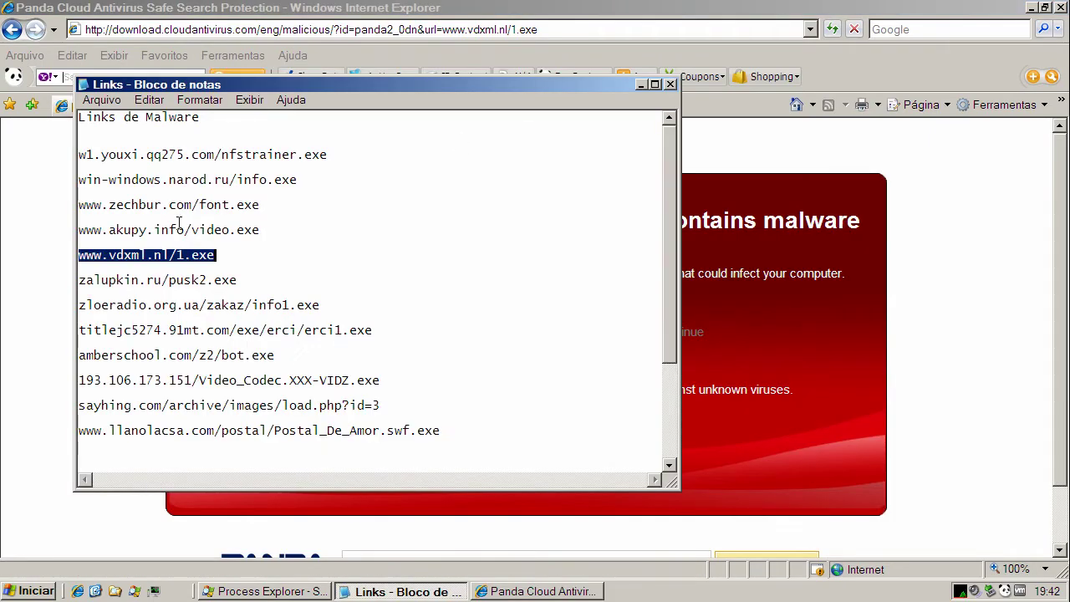
left_click(174, 289)
double_click(174, 289)
right_click(173, 284)
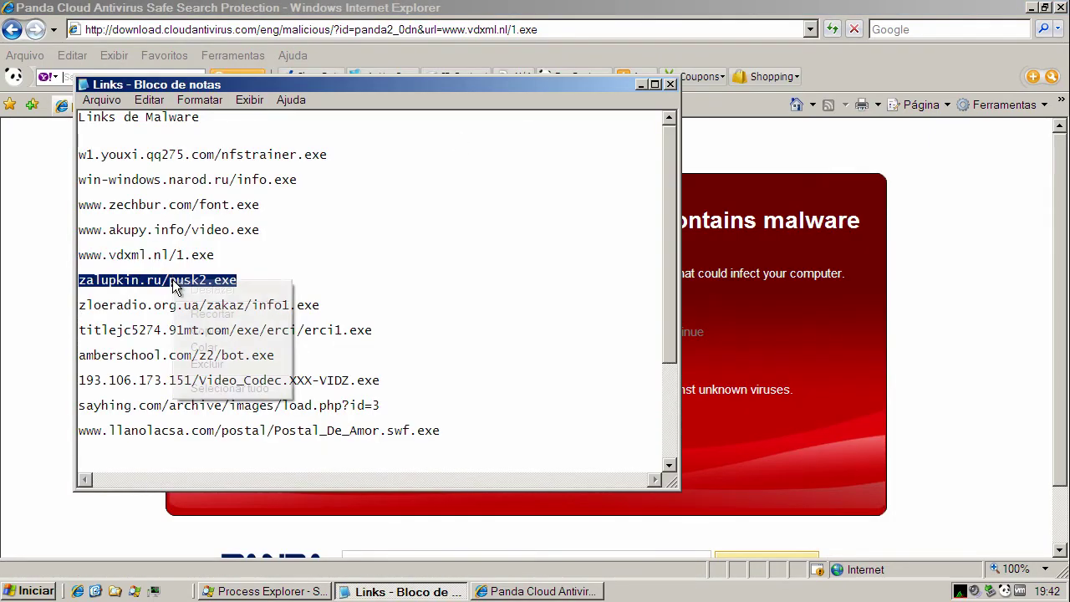
left_click(200, 333)
left_click(150, 30)
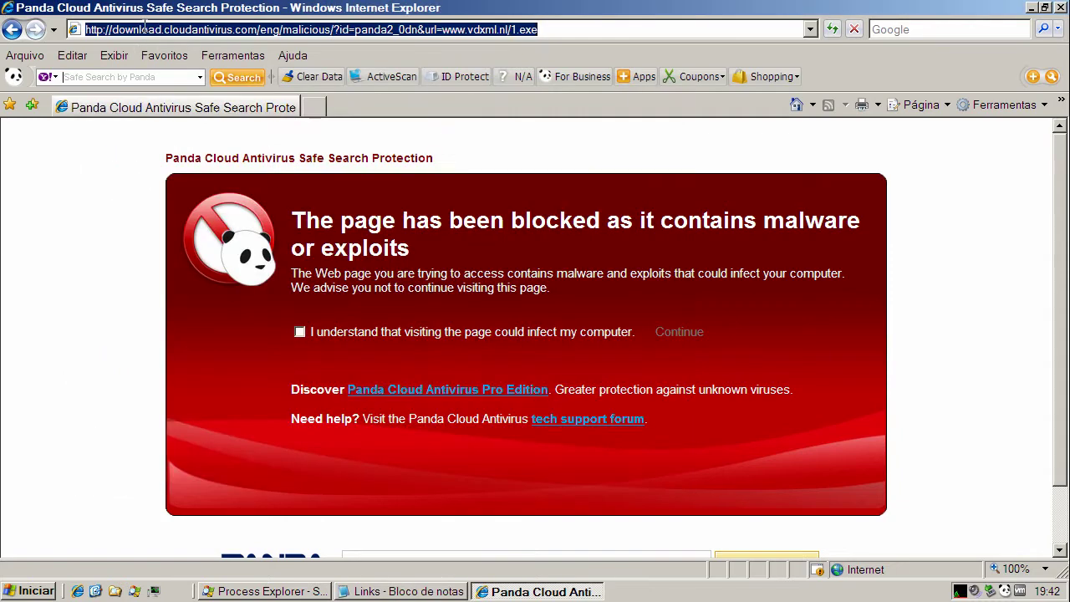
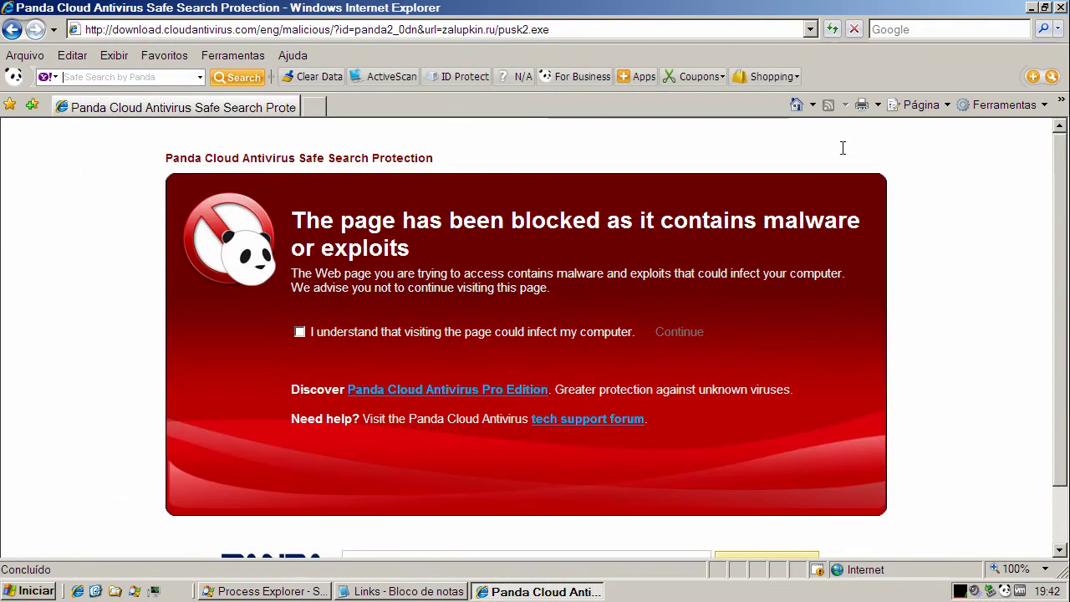
left_click(797, 107)
- Copy zloeradio.org.ua/zakaz/info1.exe from the Links file, load it in Internet Explorer, and return to the home page
left_click(412, 592)
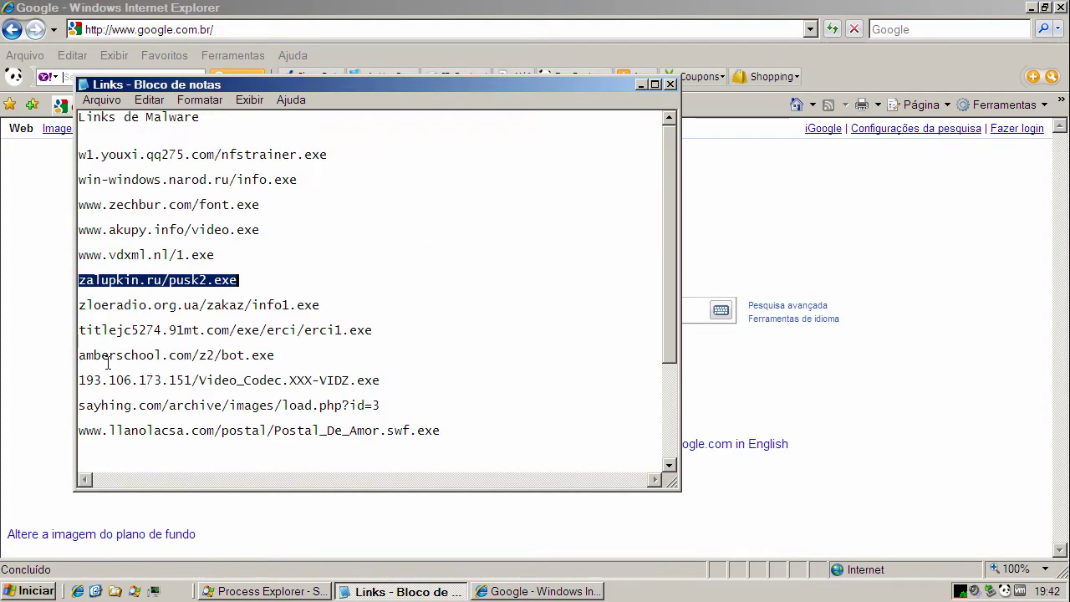
double_click(144, 305)
right_click(143, 308)
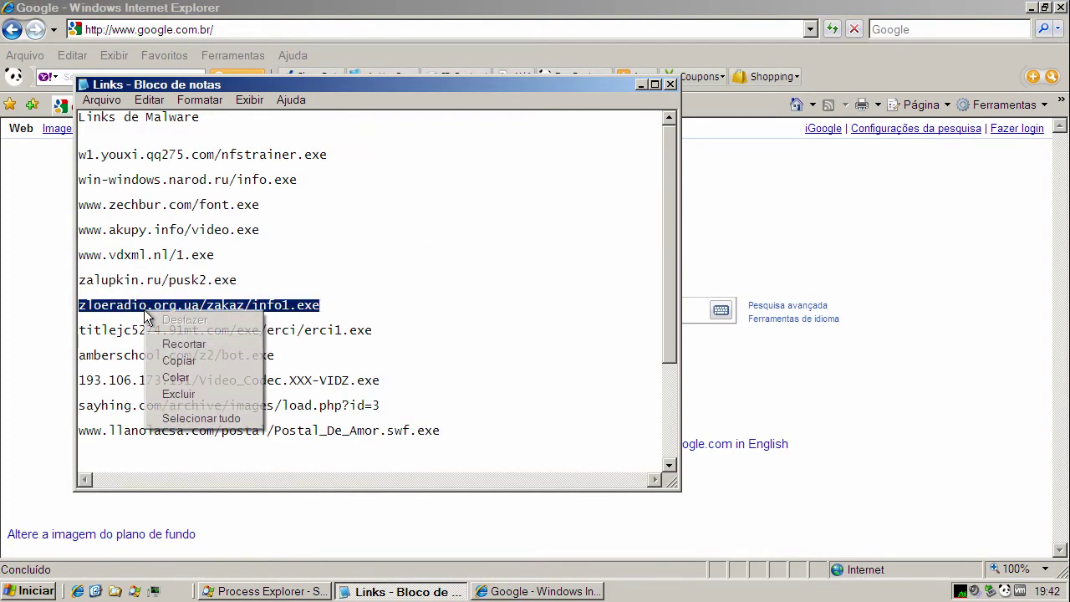
left_click(179, 360)
left_click(116, 32)
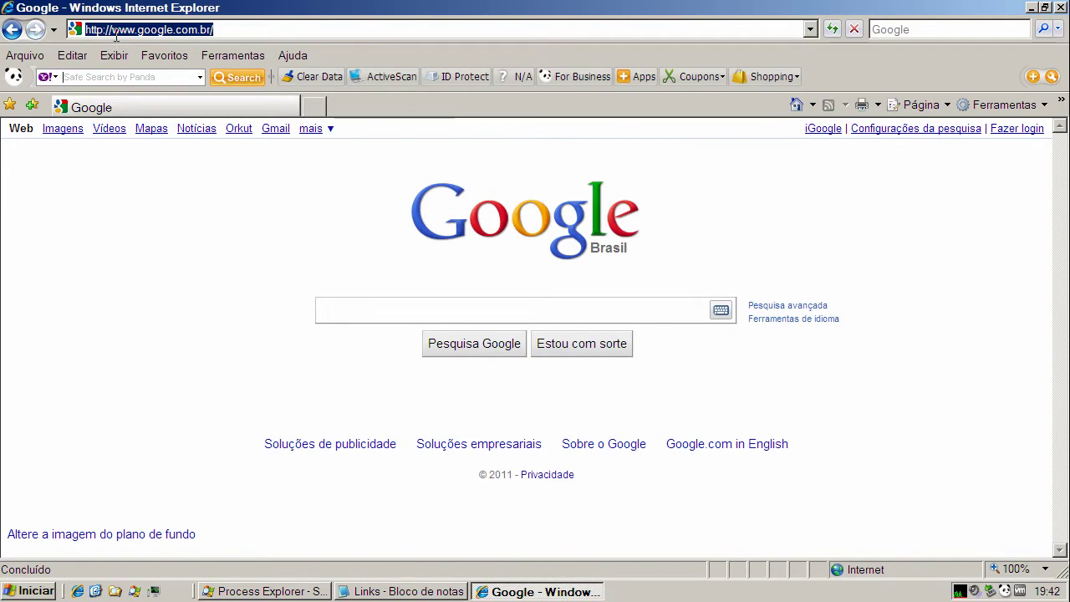
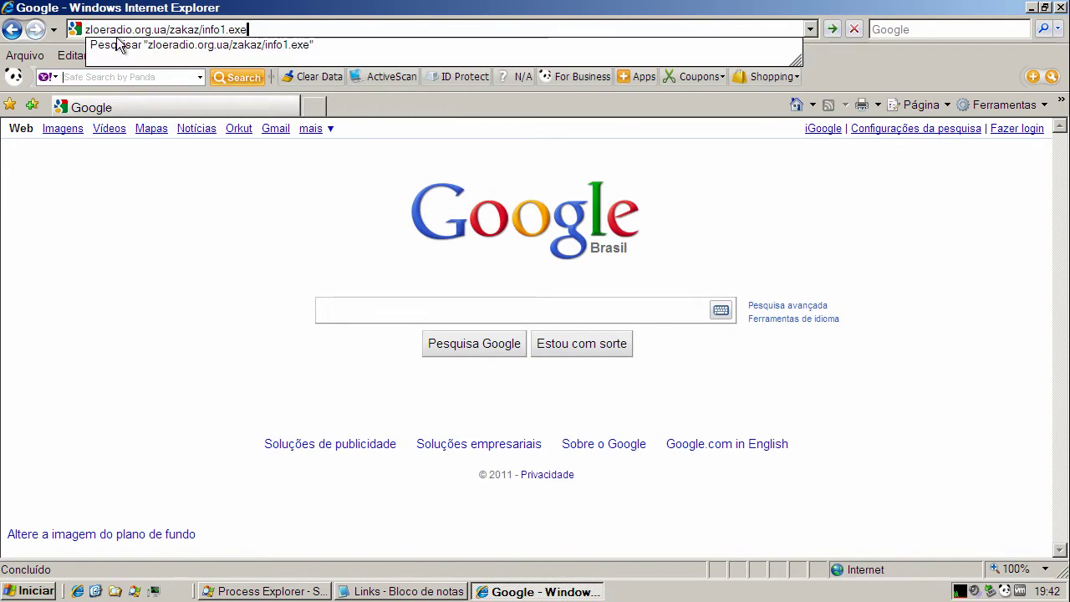
key("Return")
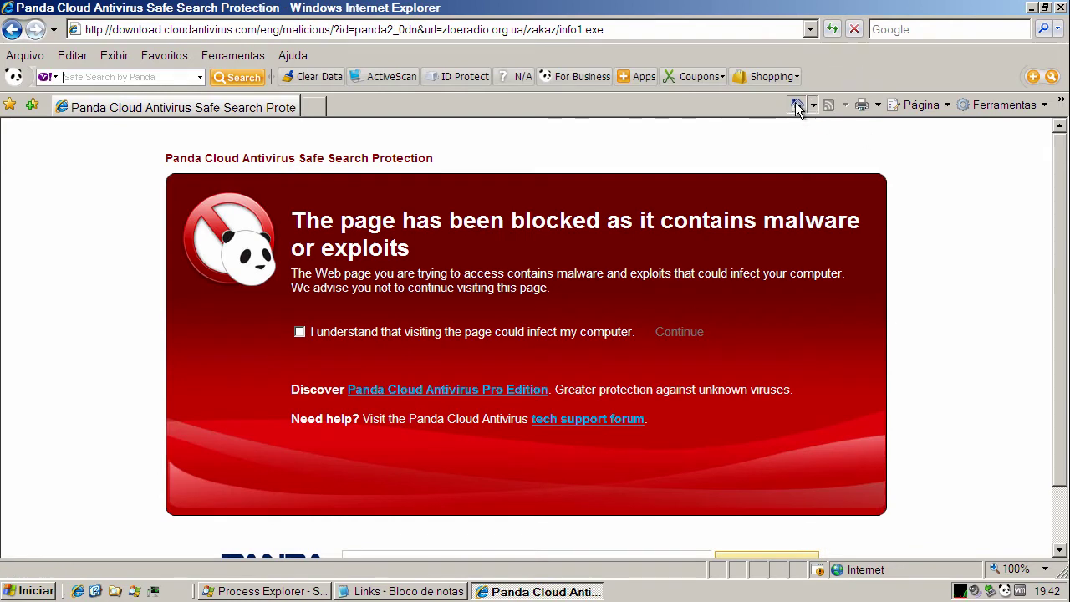
left_click(797, 107)
- Copy titlejc5274.91mt.com/exe/erci/erci1.exe from the Links file, load it in Internet Explorer, and return to the home page
left_click(425, 589)
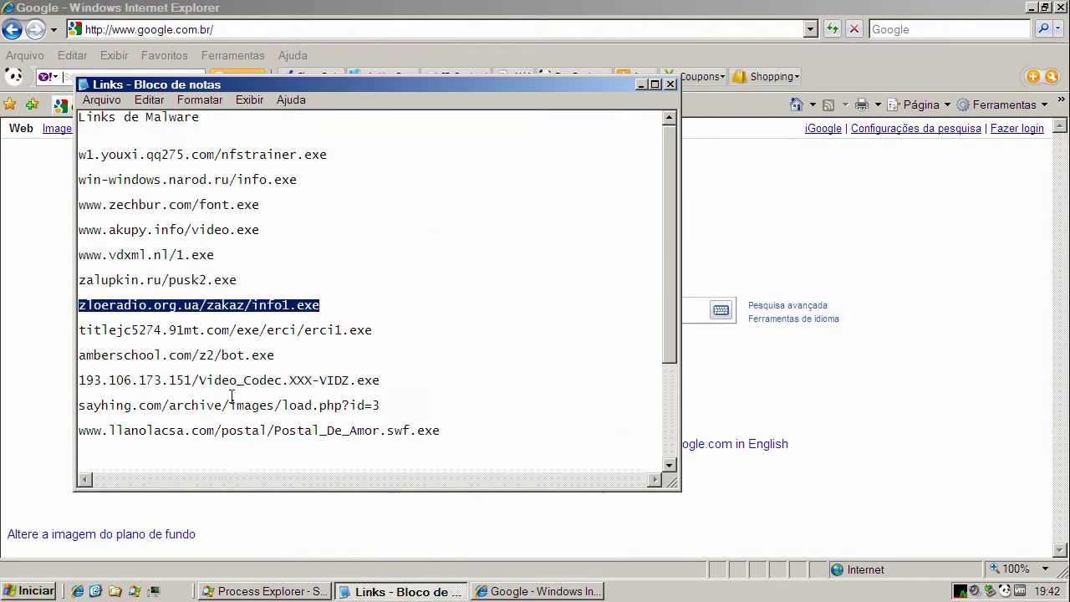
triple_click(227, 330)
right_click(227, 329)
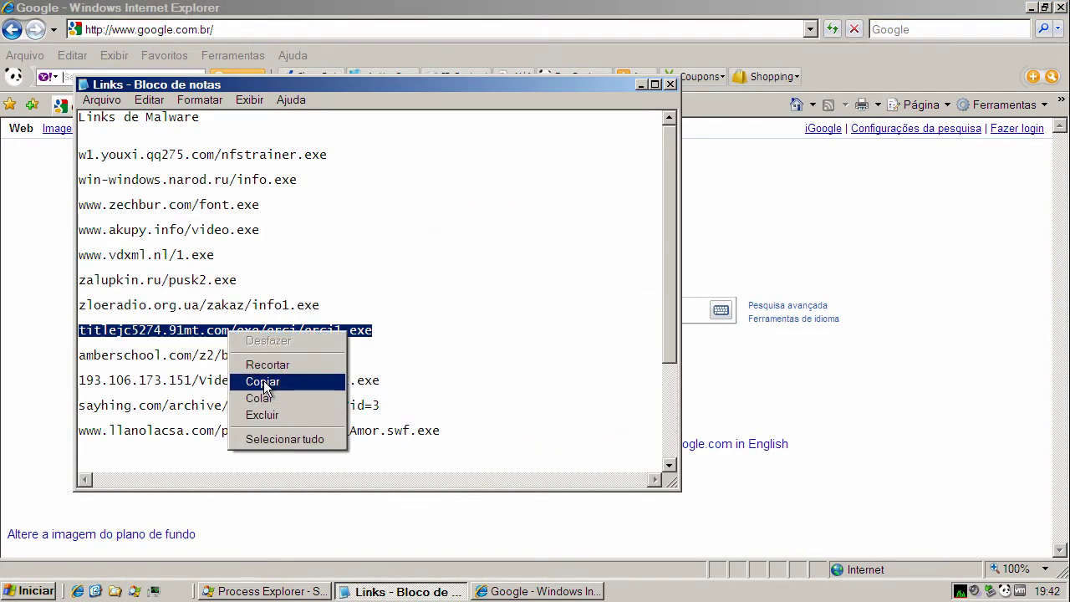
left_click(263, 381)
left_click(153, 29)
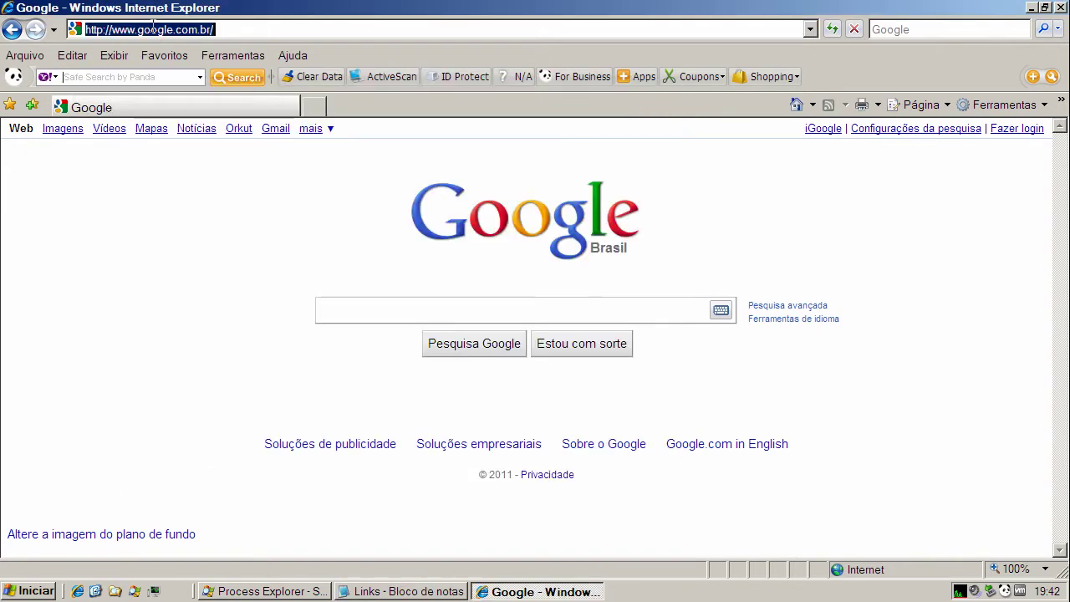
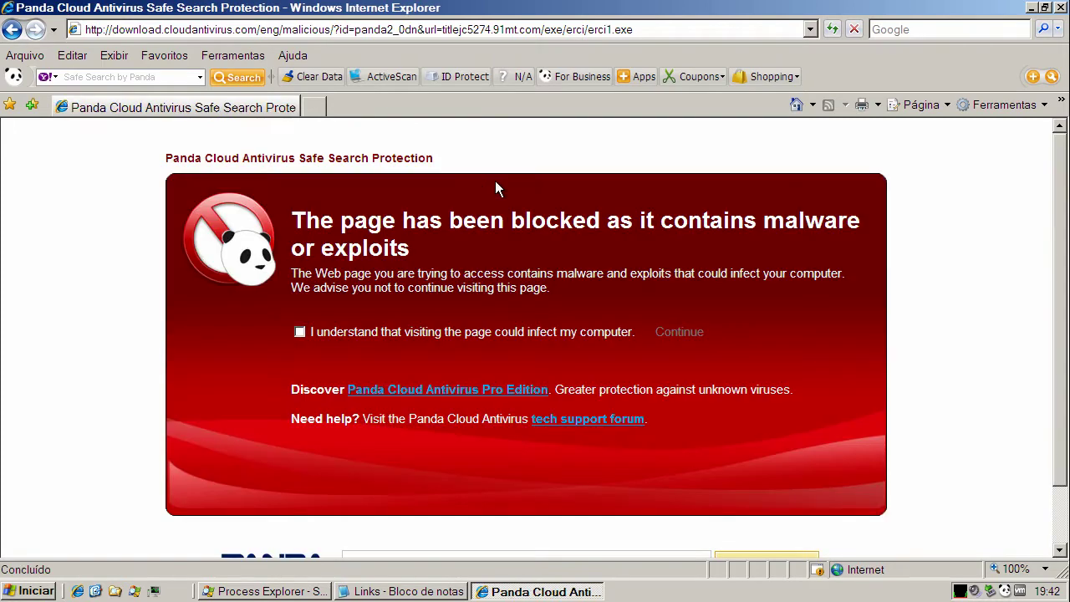
left_click(806, 103)
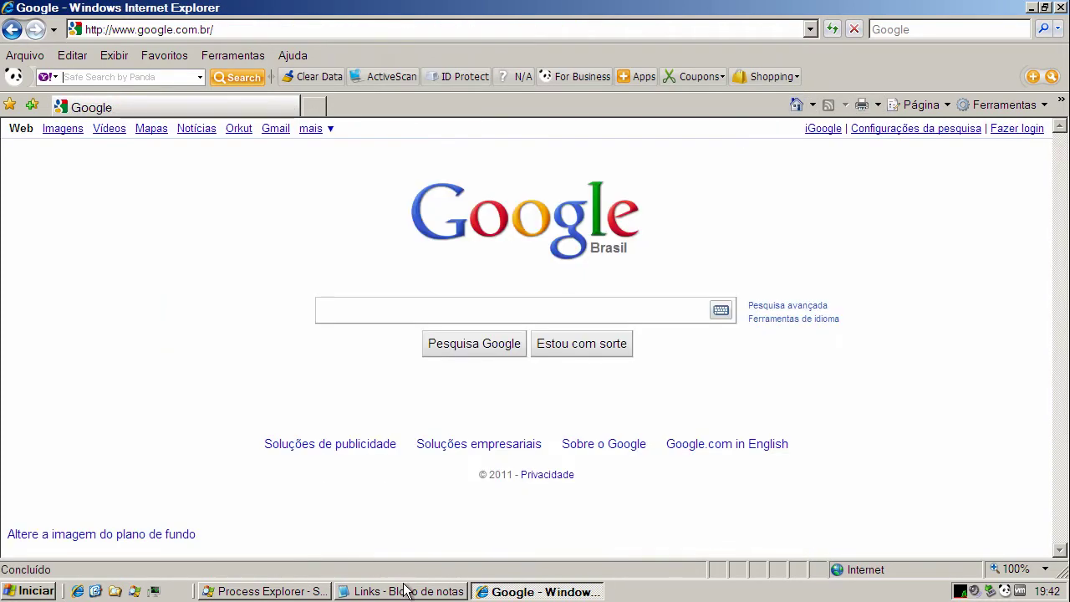
- Copy amberschool.com/z2/bot.exe from the Links file, load it in Internet Explorer, and return to the home page
left_click(405, 591)
double_click(234, 355)
right_click(237, 356)
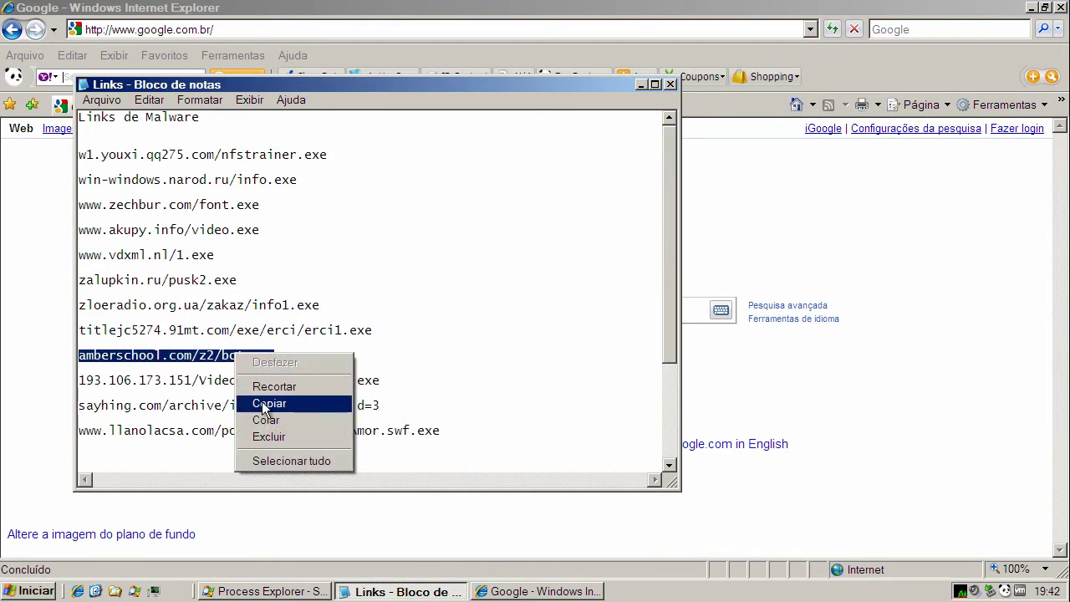
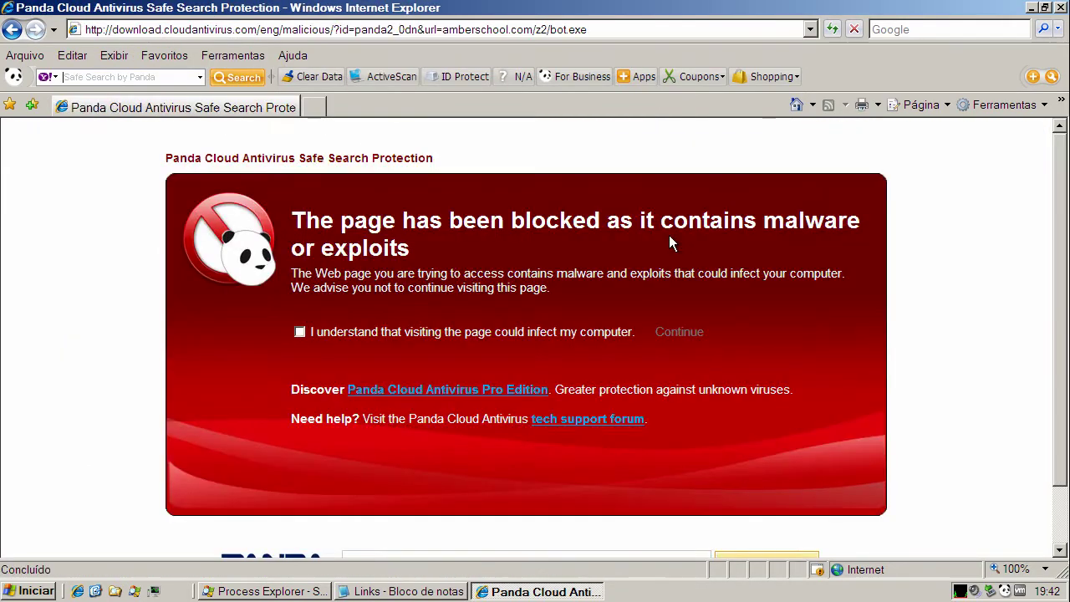
left_click(797, 105)
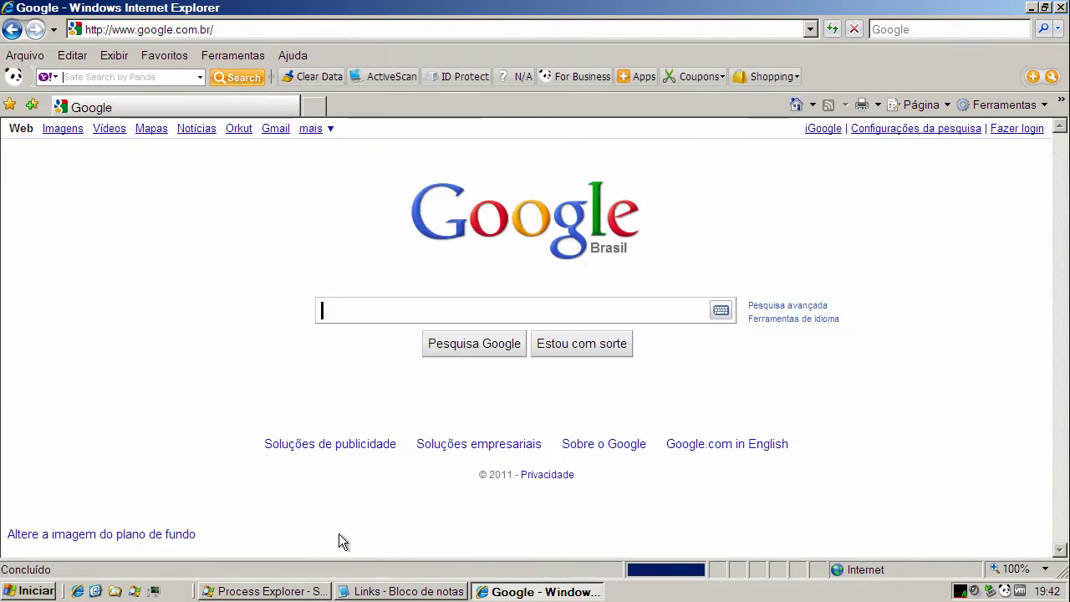
- Copy 193.106.173.151/Video_Codec.XXX-VIDZ.exe from the Links file and load it in Internet Explorer
left_click(371, 588)
double_click(226, 380)
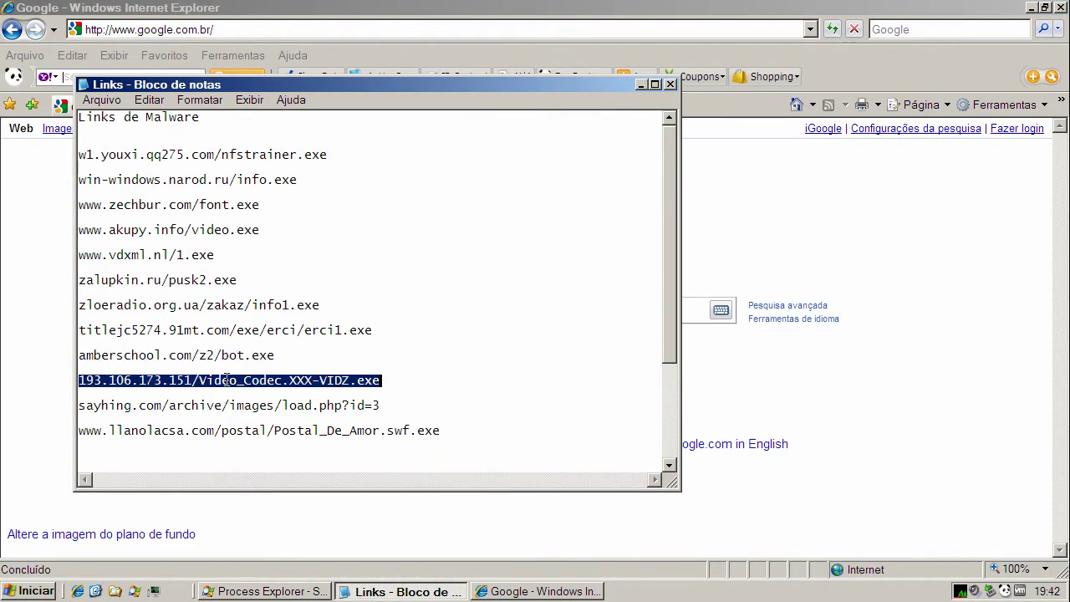
right_click(225, 380)
left_click(262, 430)
left_click(194, 31)
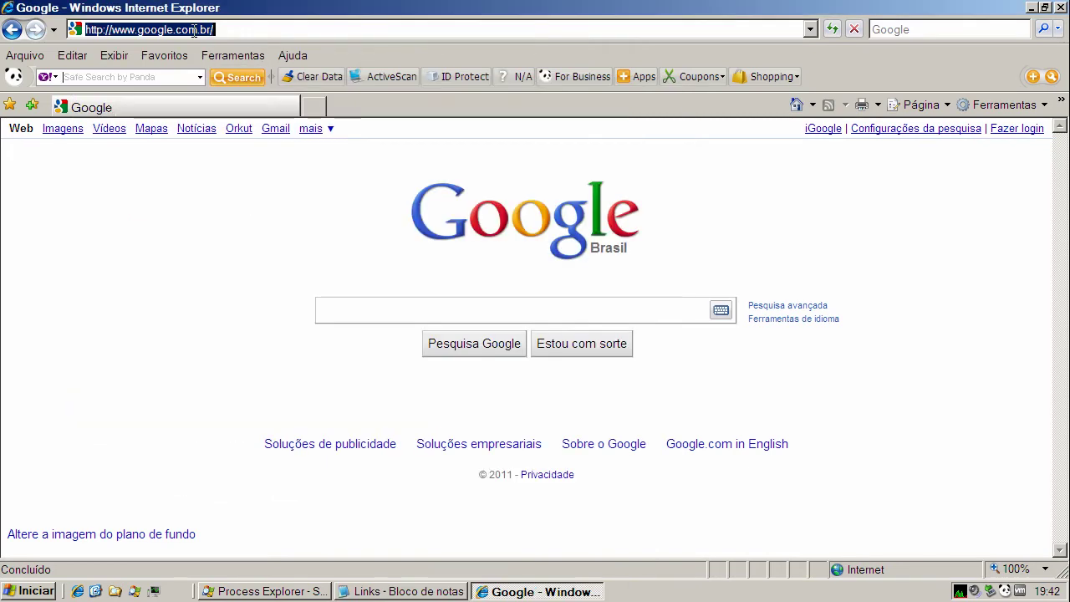
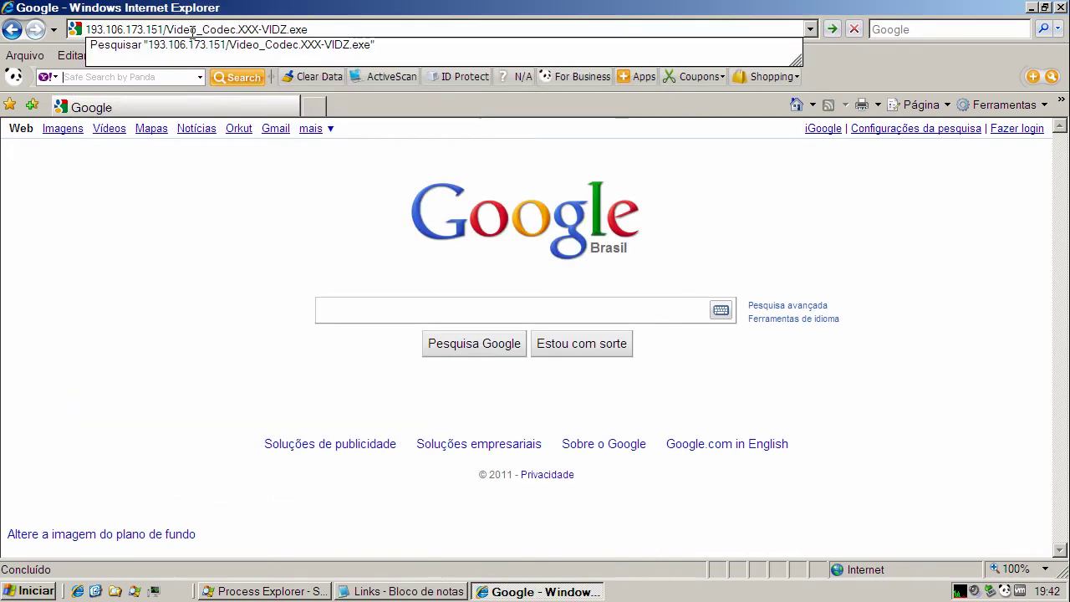
key("Return")
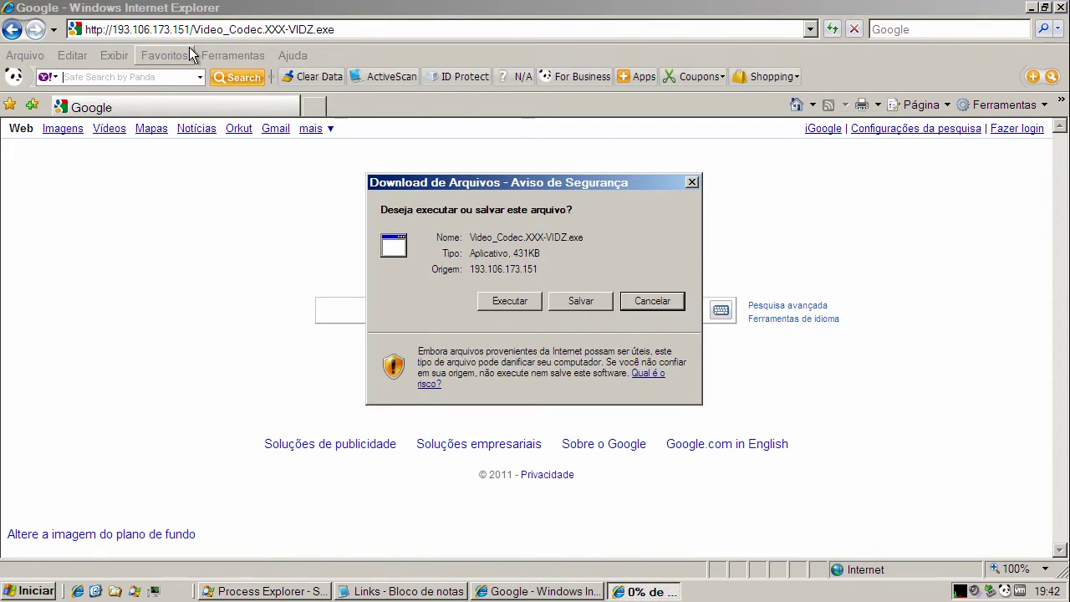
- Try to run Video_Codec.XXX-VIDZ.exe from the download prompt, and review the antivirus event report before closing it
left_click(523, 301)
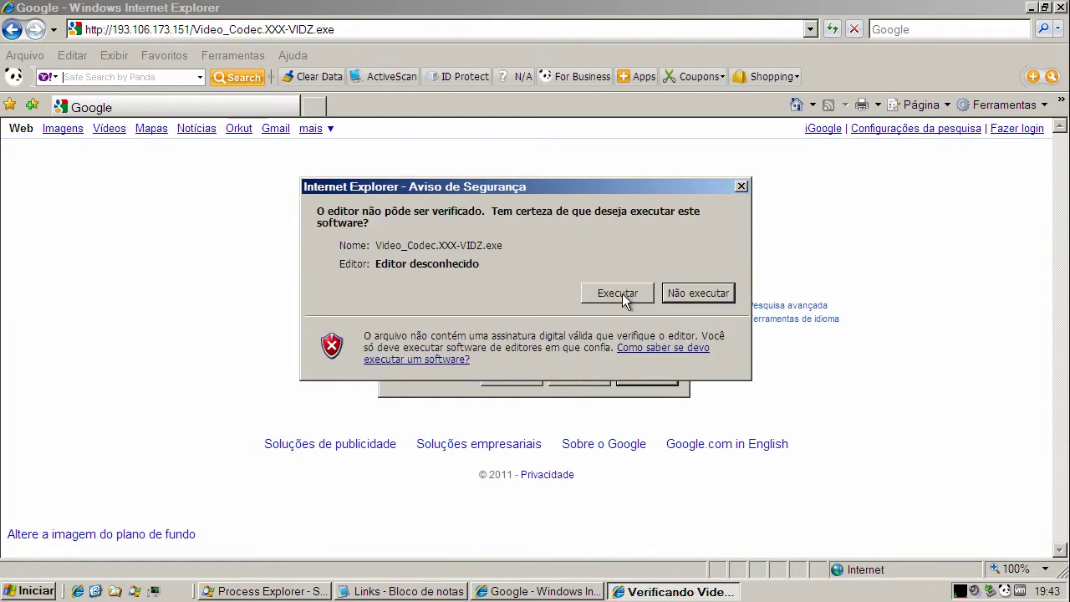
left_click(619, 294)
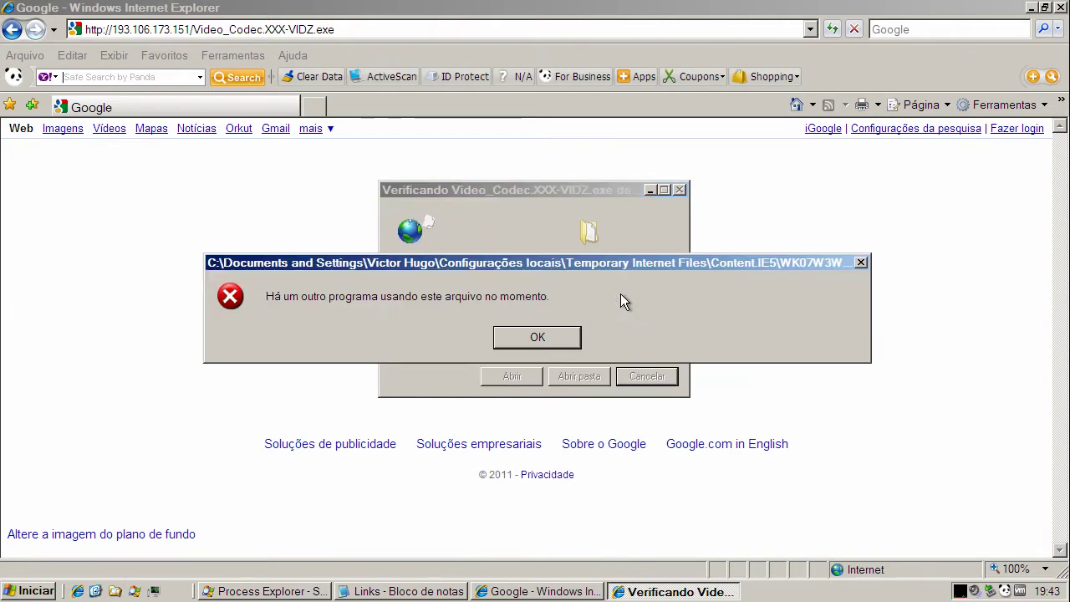
left_click(521, 334)
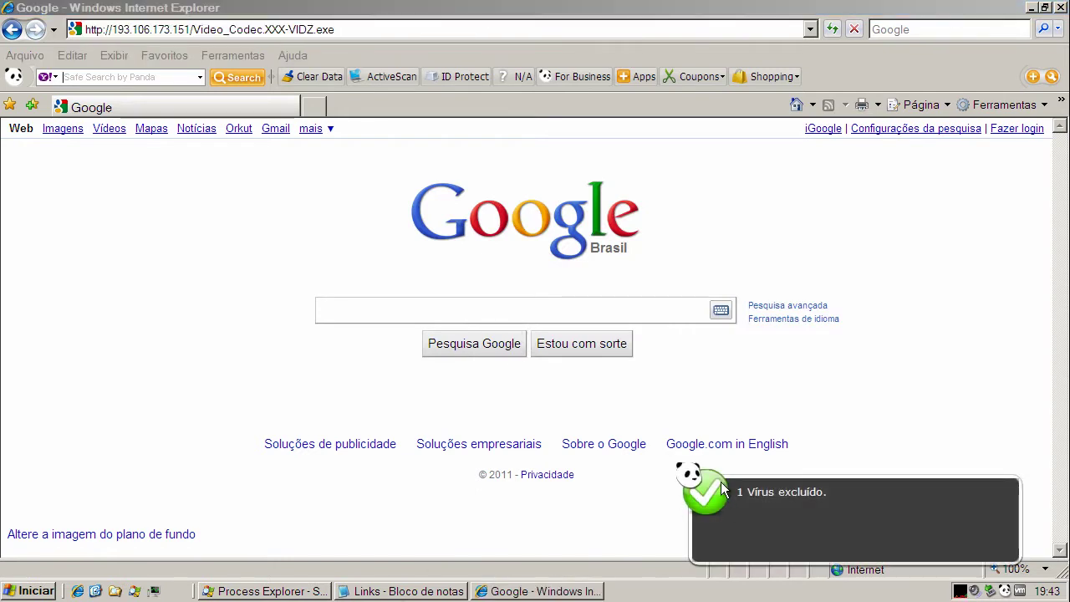
left_click(784, 495)
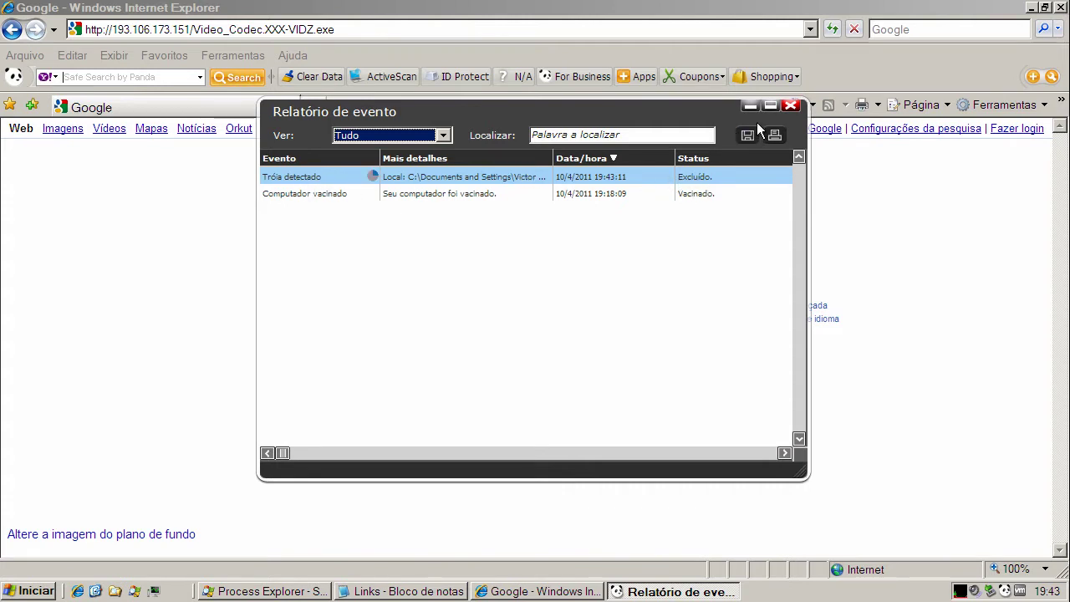
left_click(790, 108)
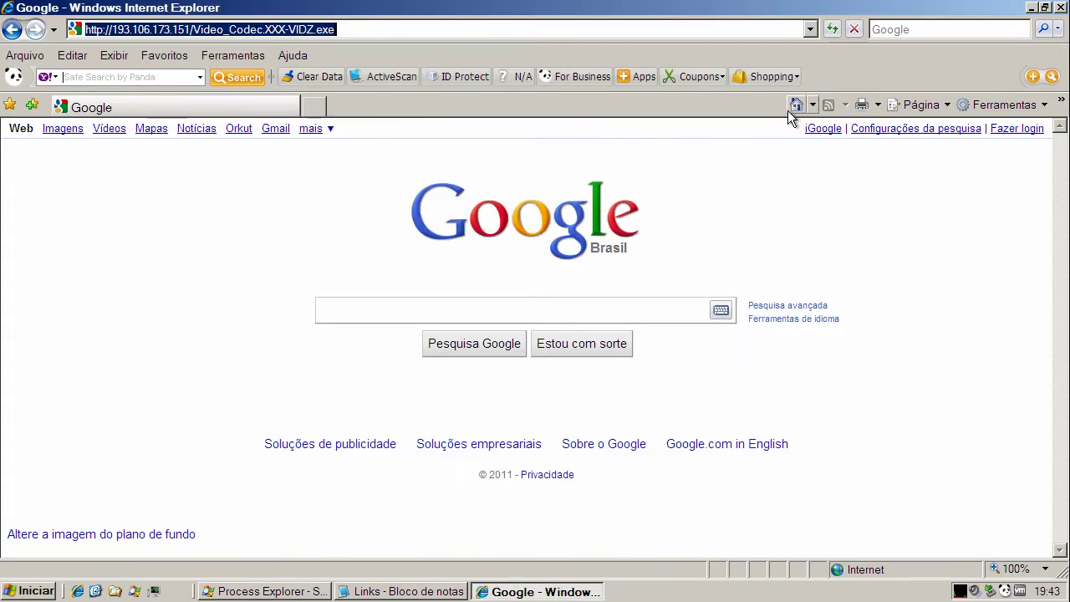
- Copy sayhing.com/archive/images/load.php?id=3 from the Links file, load it in Internet Explorer, and run the downloaded load.exe
left_click(400, 591)
double_click(198, 408)
right_click(200, 409)
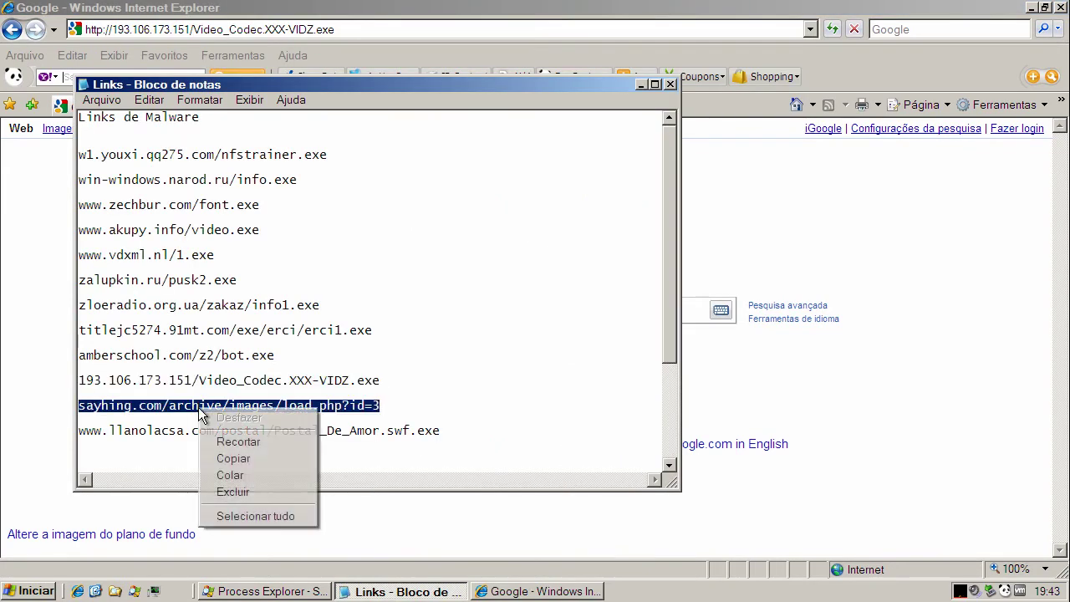
left_click(251, 459)
left_click(168, 29)
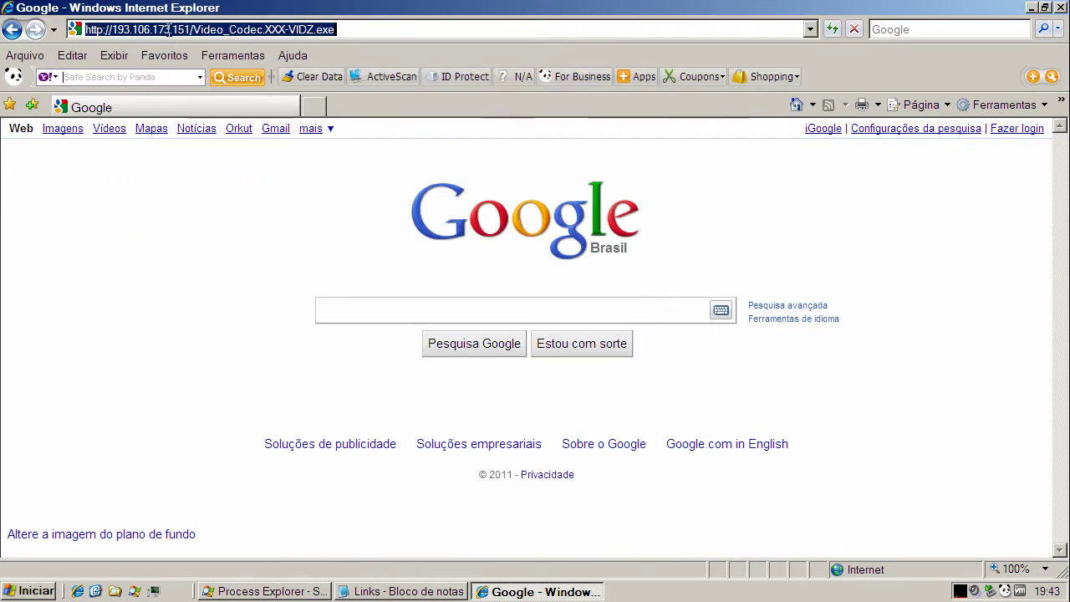
key("ctrl+v")
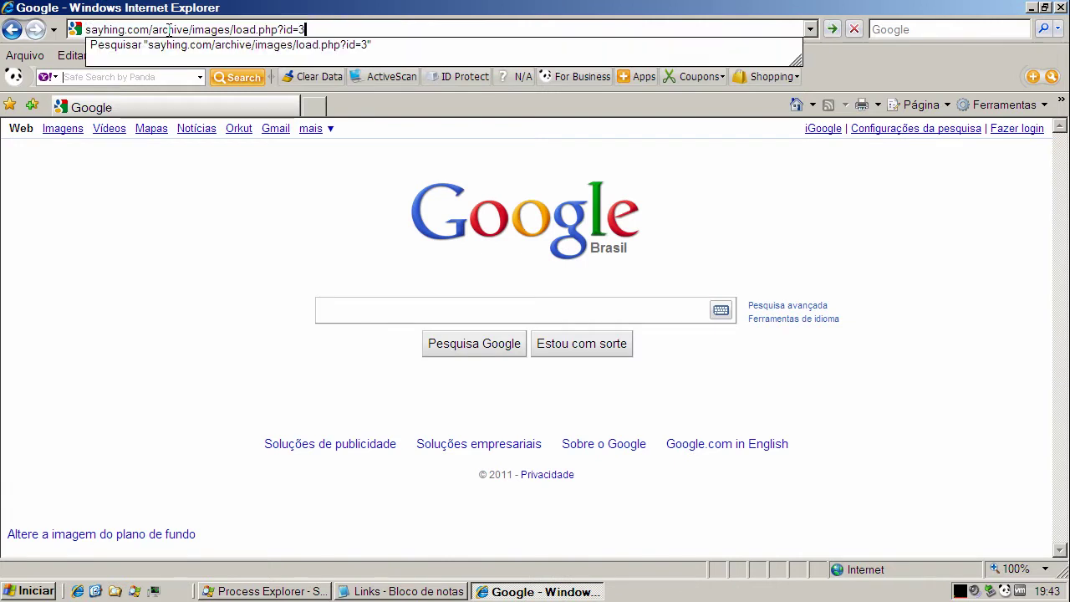
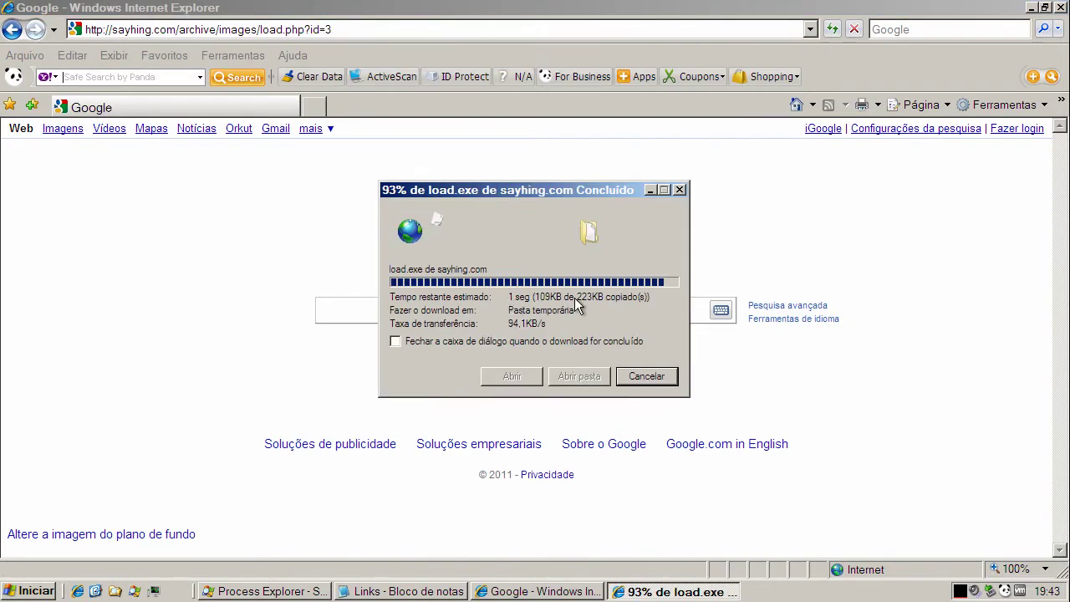
left_click(577, 278)
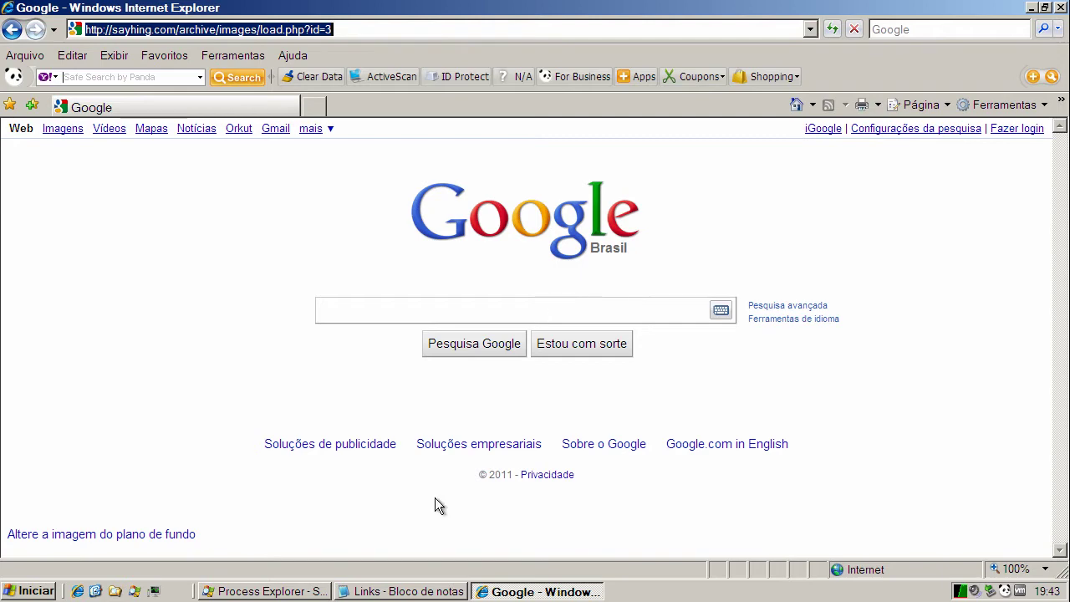
- Switch to Process Explorer, examine the load[1].exe process and the file path of isro.exe, and minimise the window
left_click(433, 594)
left_click(275, 593)
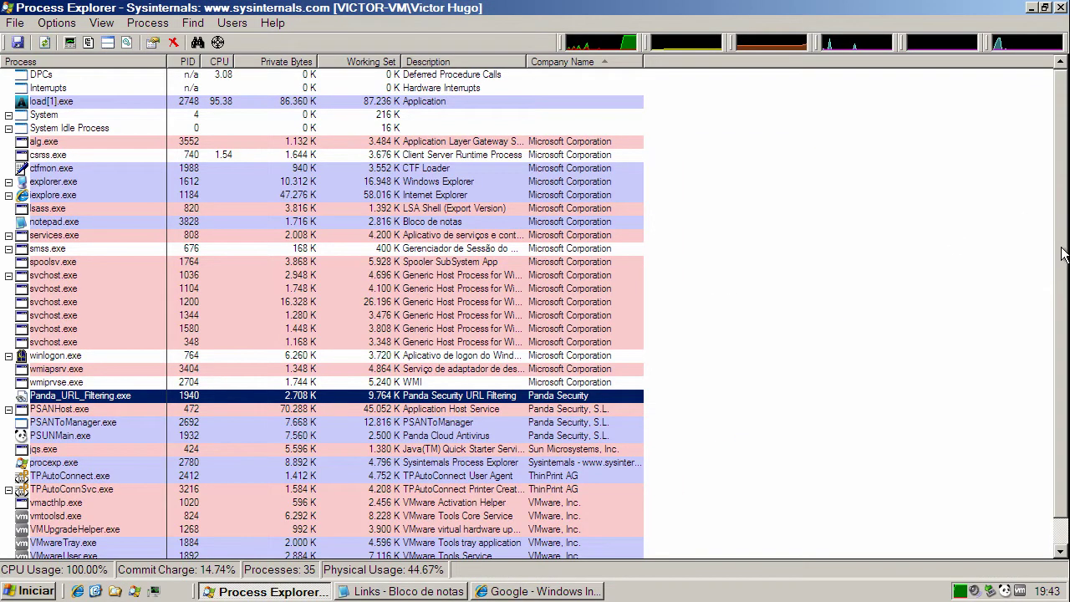
left_click_drag(1062, 255, 213, 99)
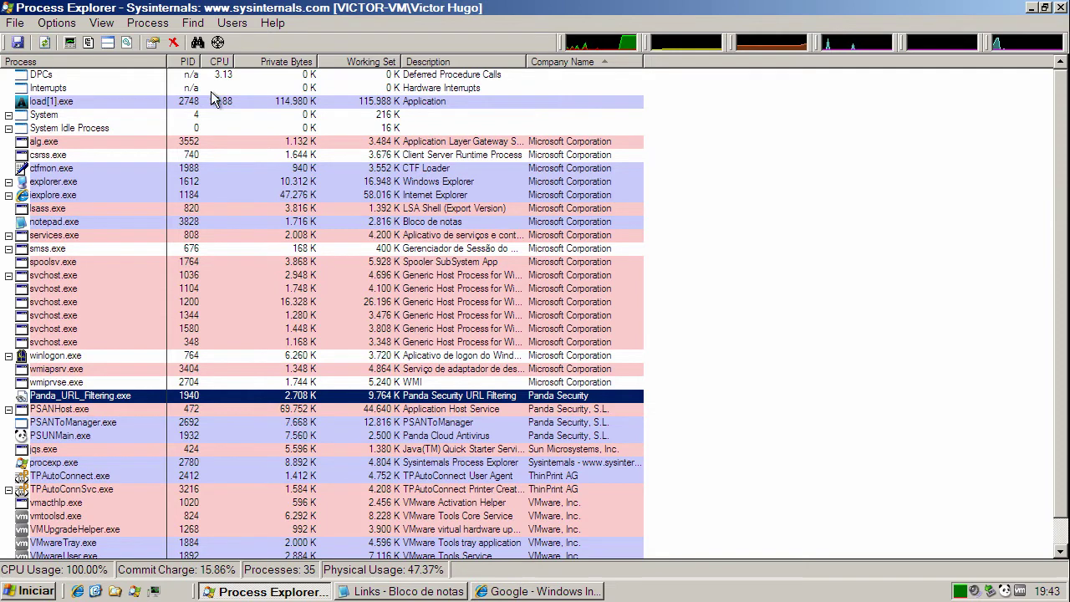
left_click(72, 100)
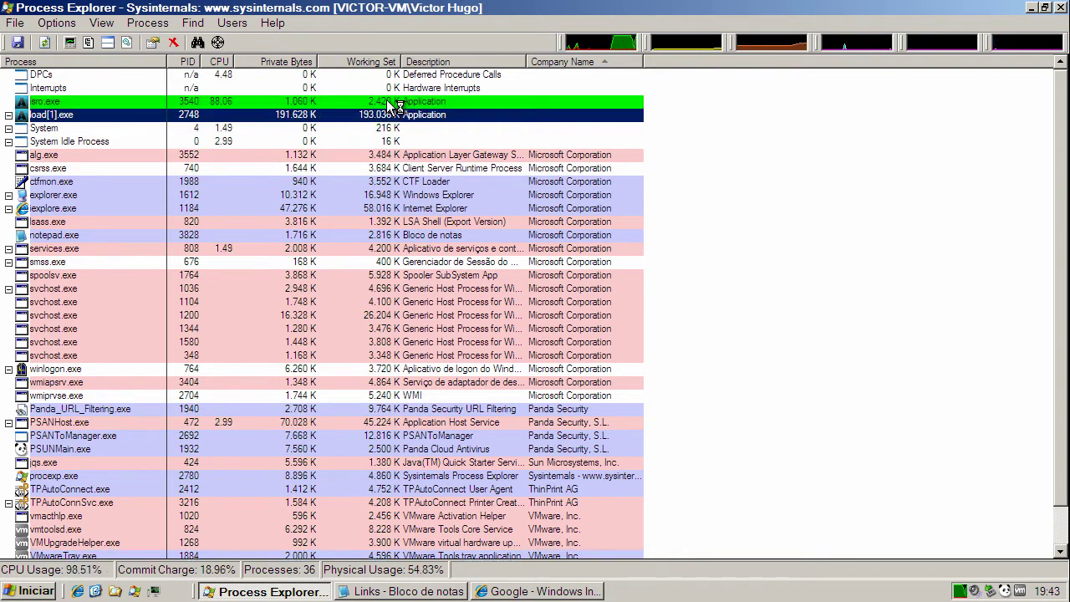
mouse_move(69, 115)
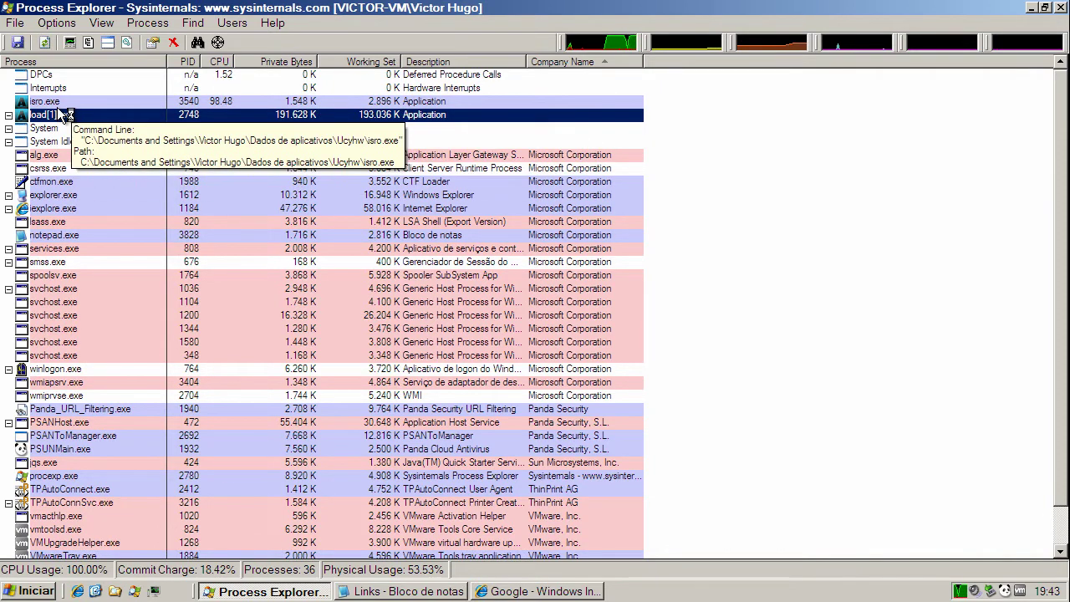
left_click(1032, 7)
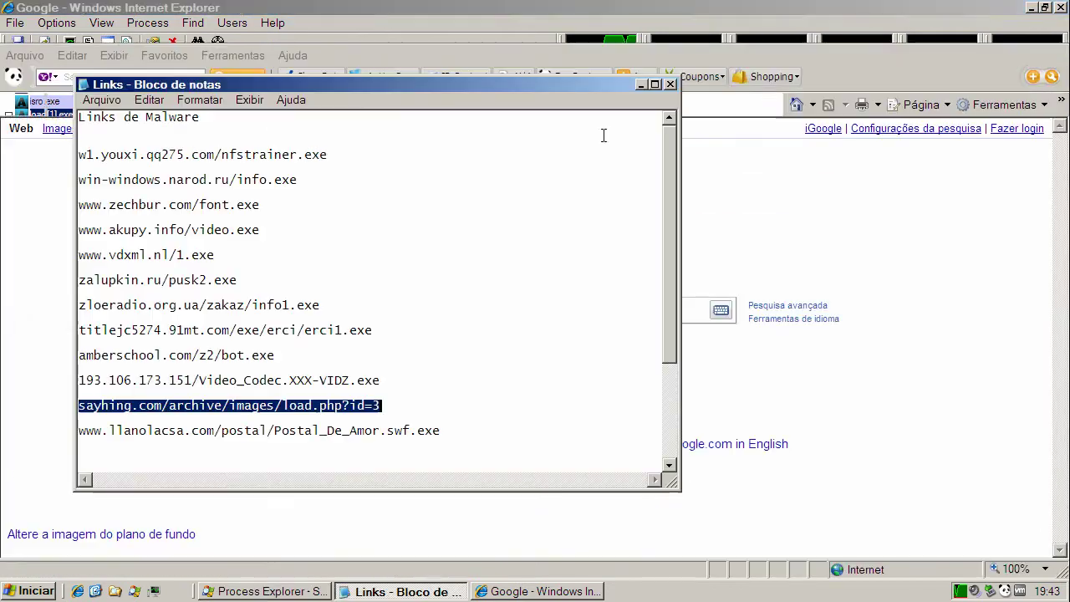
double_click(240, 431)
right_click(243, 431)
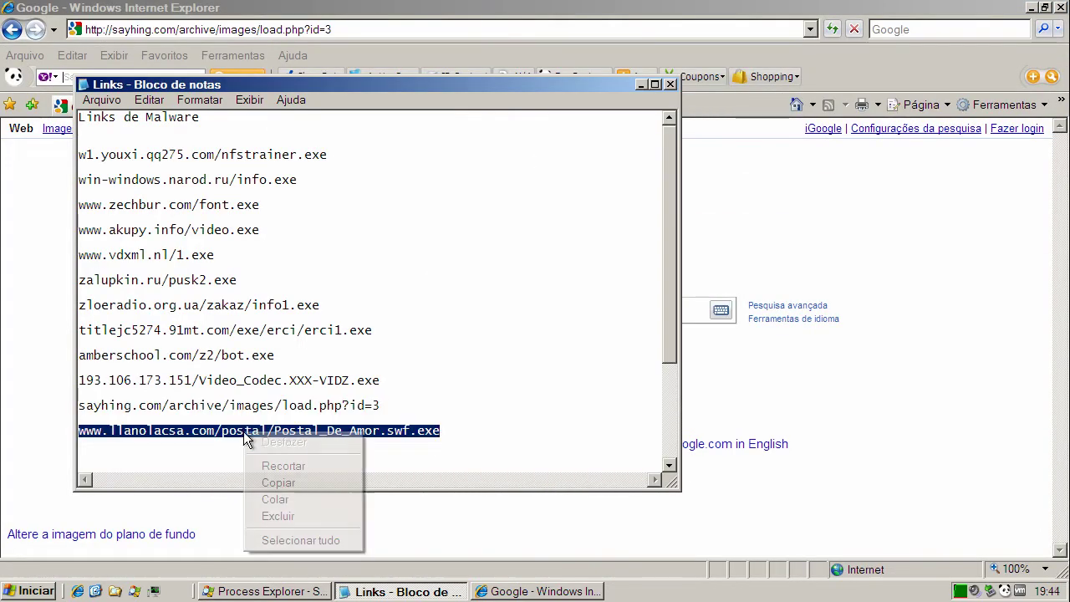
left_click(274, 480)
left_click(152, 30)
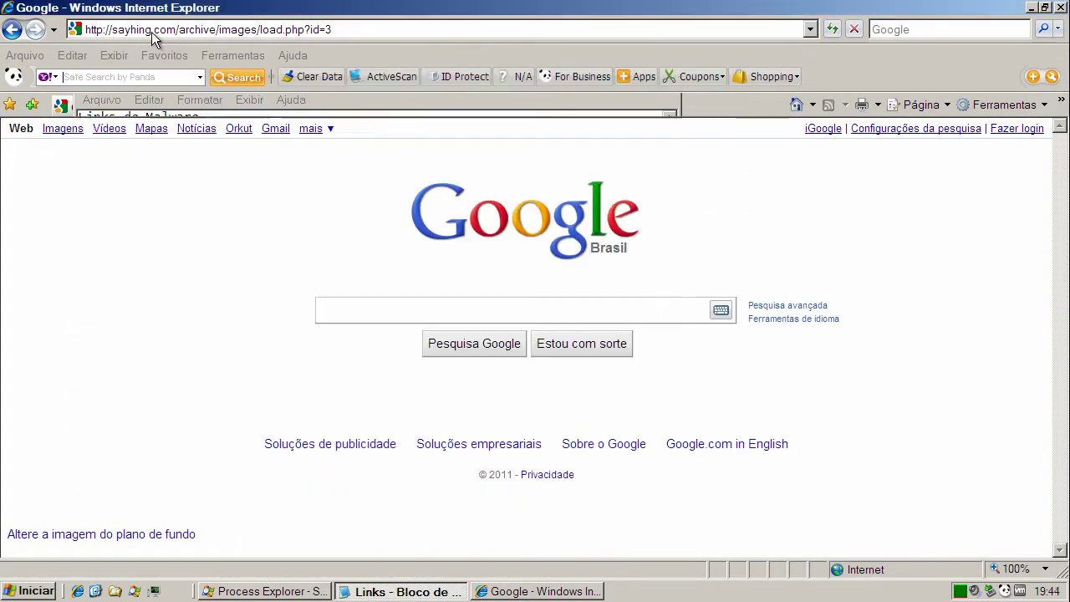
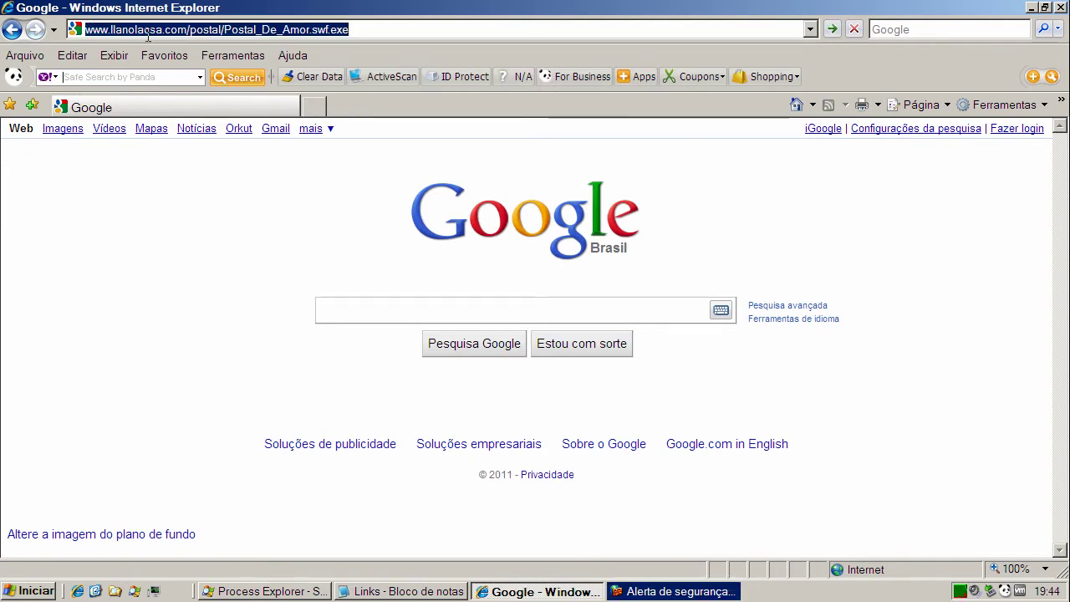
key("Return")
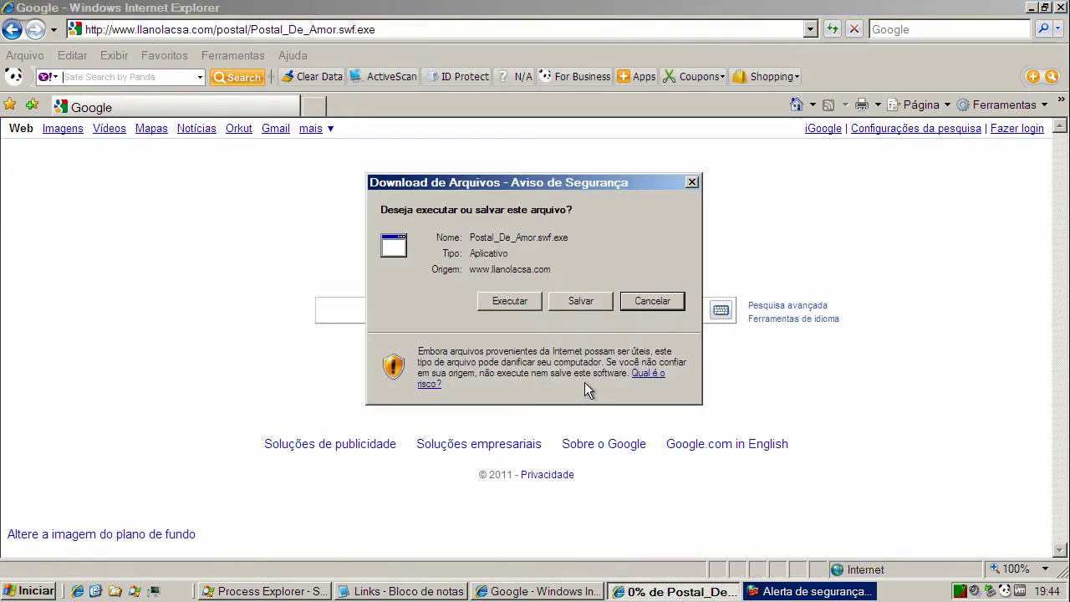
- Run Postal_De_Amor.swf.exe from the download prompt and unblock Windows Explorer in the Windows firewall security alert
left_click(519, 300)
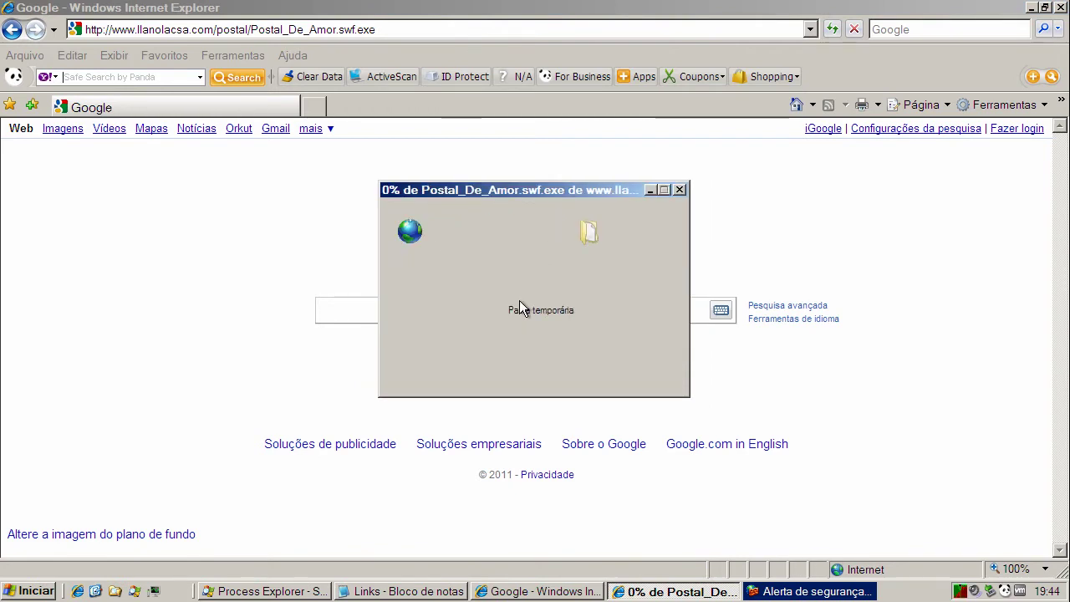
left_click(632, 325)
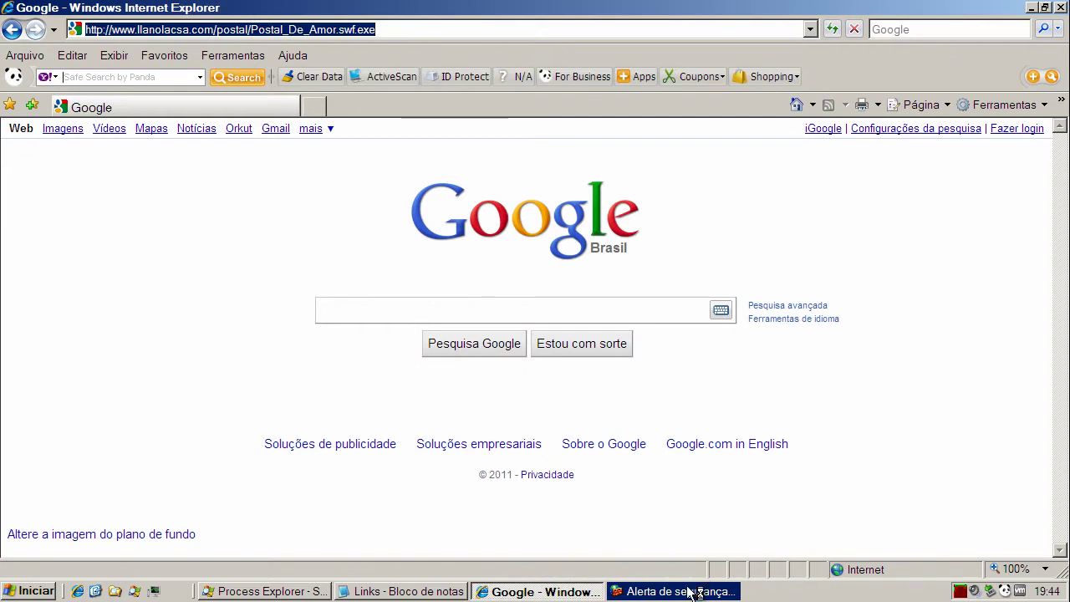
left_click(691, 587)
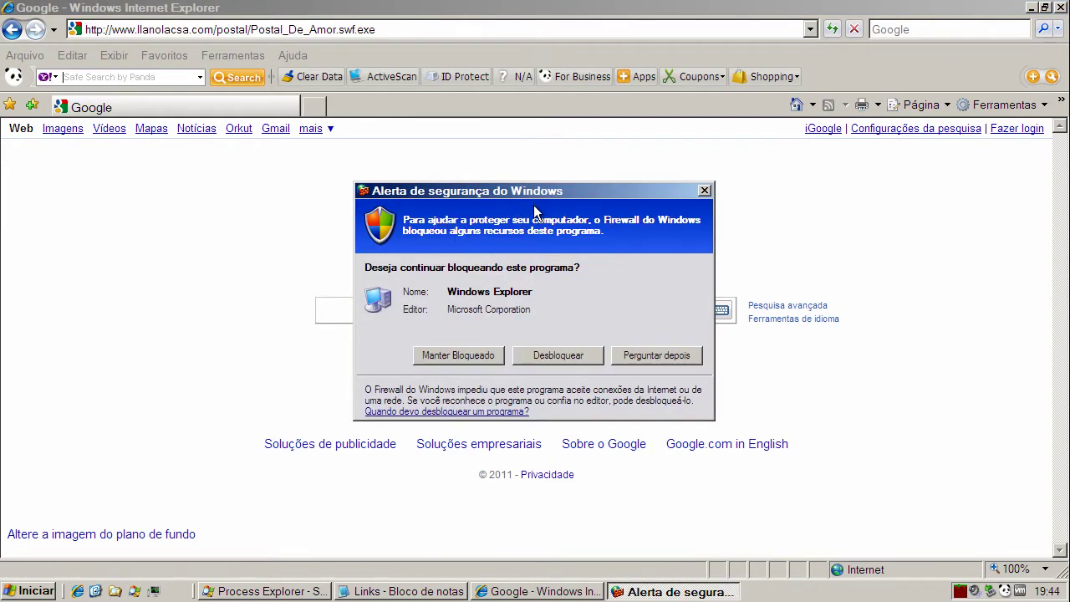
left_click(536, 359)
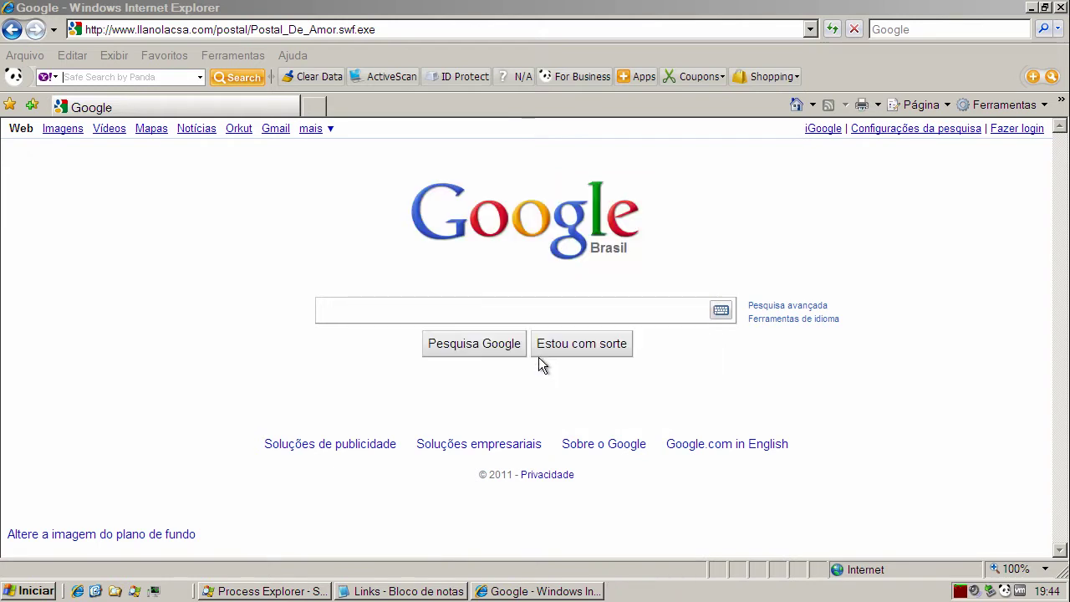
- Copy shit.sjhf4gh.net/zpp.exe from the Backup section of the Links file and close the file
left_click(433, 592)
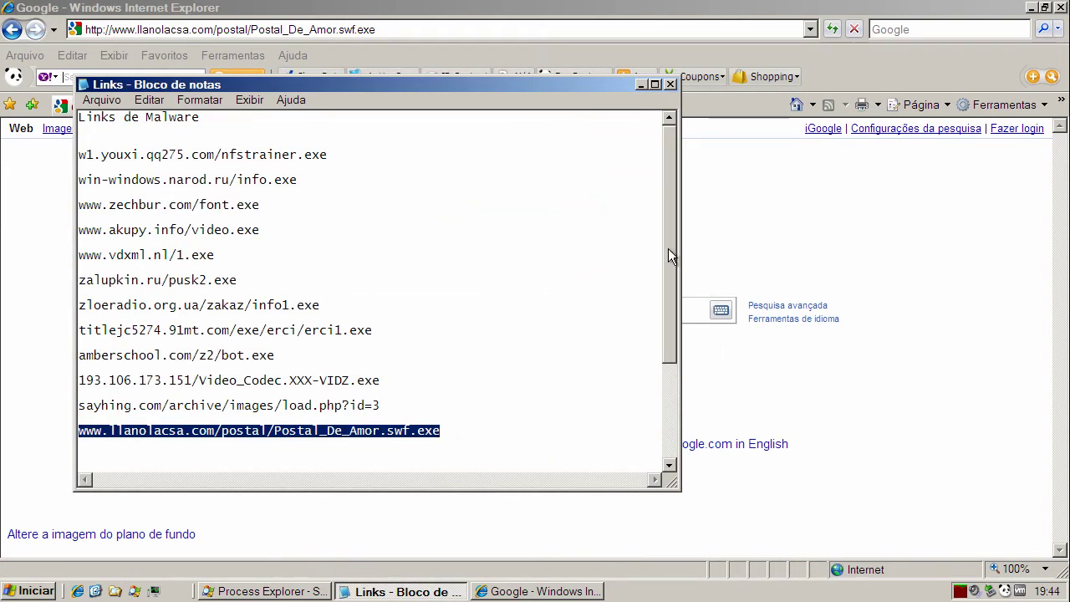
left_click_drag(668, 255, 672, 300)
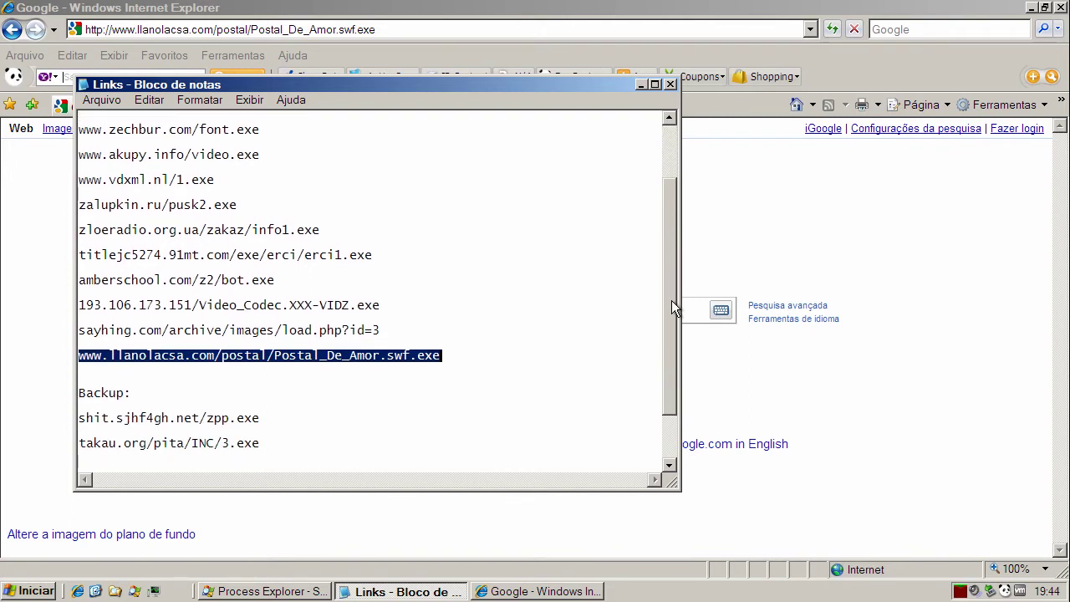
double_click(198, 418)
right_click(198, 420)
left_click(231, 470)
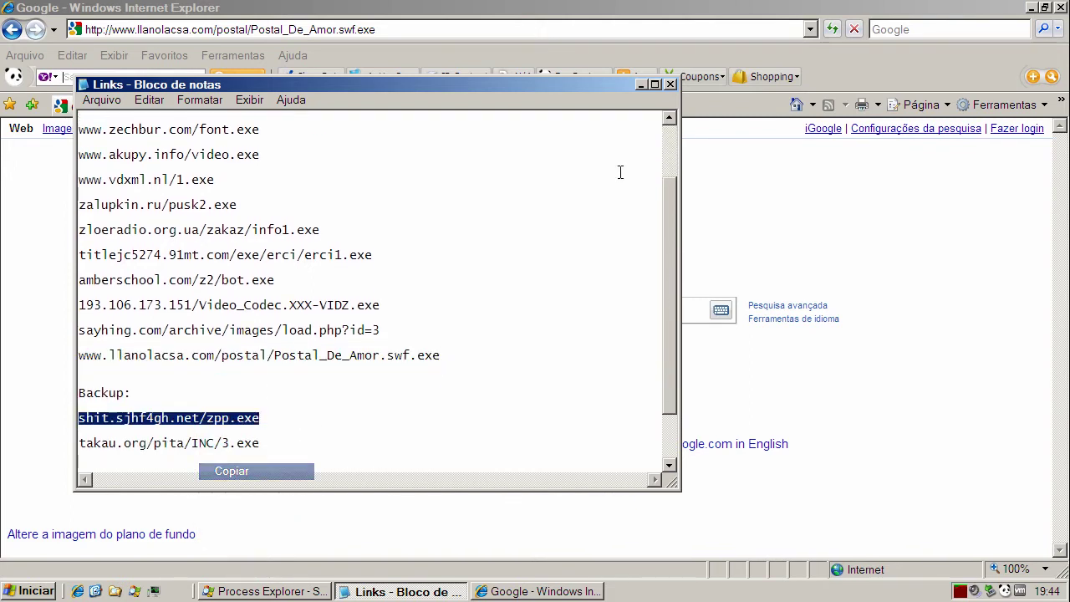
left_click(669, 85)
- Load shit.sjhf4gh.net/zpp.exe in Internet Explorer in place of the Postal_De_Amor address and run the downloaded zpp.exe
left_click(267, 30)
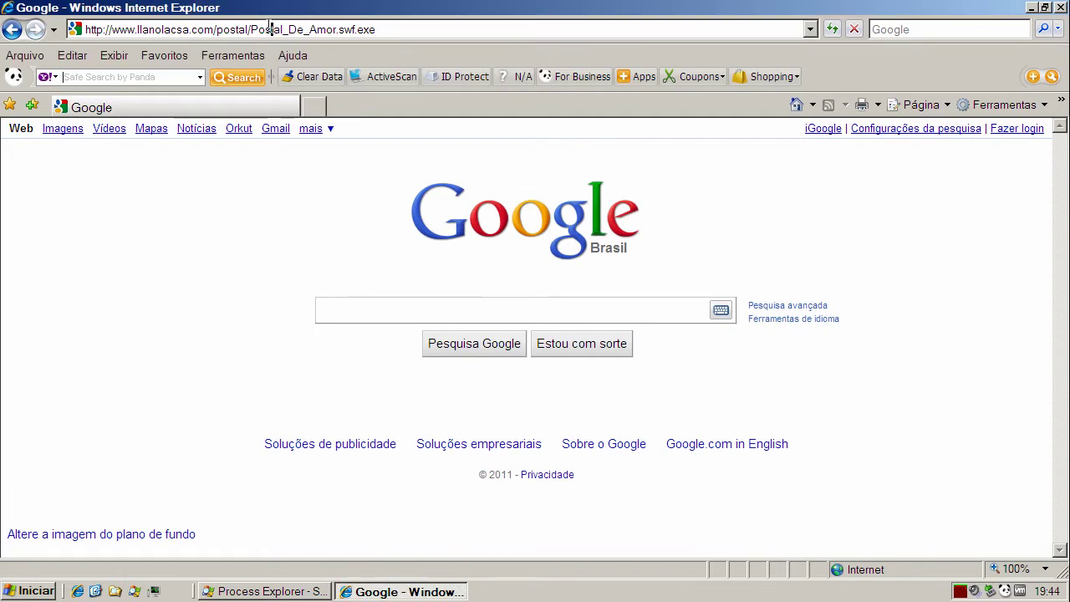
left_click_drag(393, 30, 84, 30)
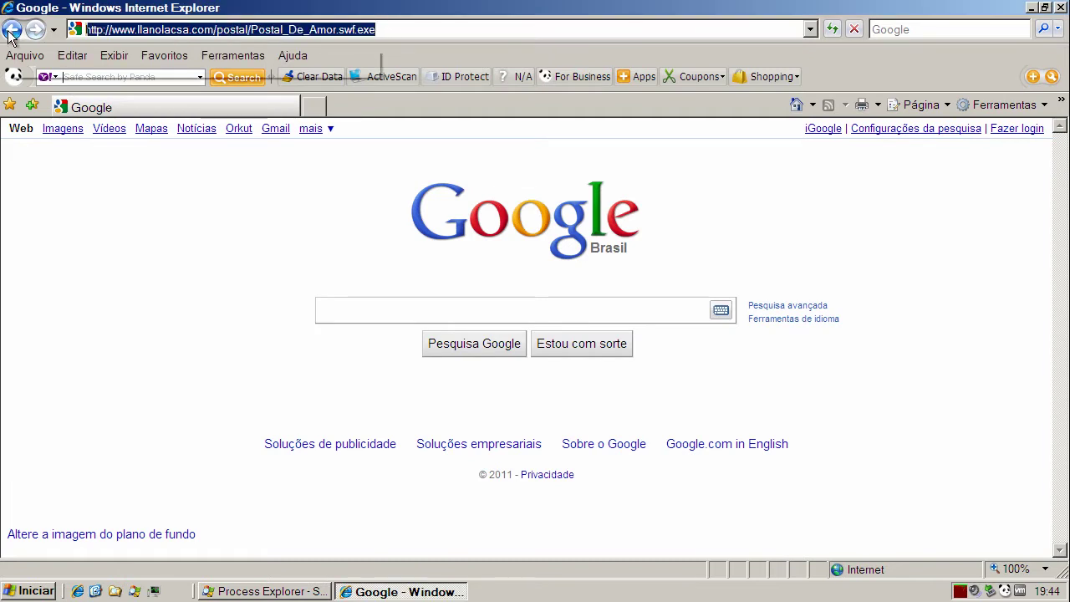
key("ctrl+v")
key("ctrl+a")
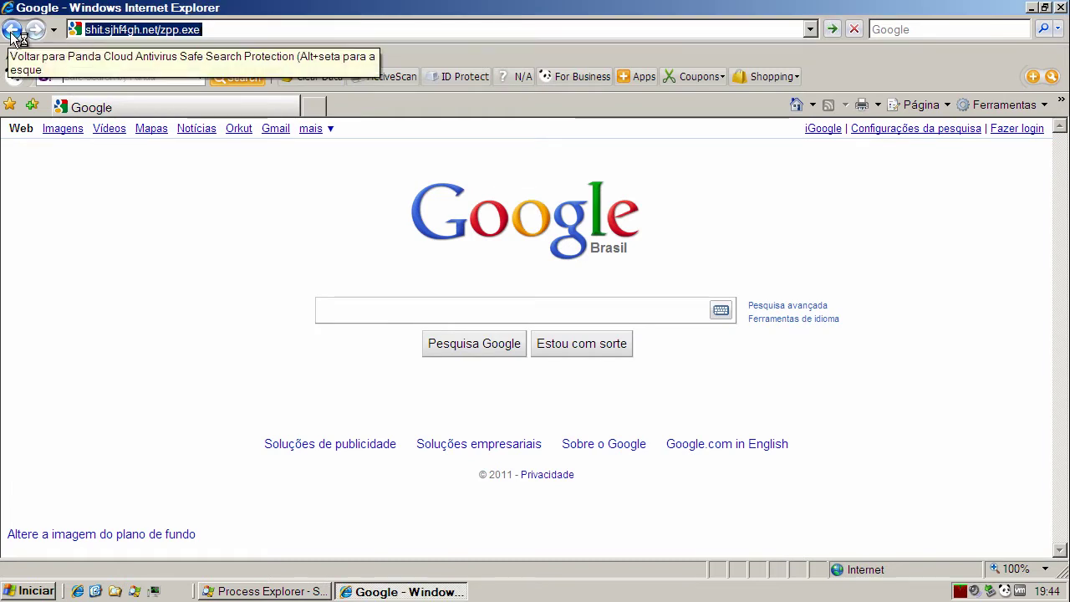
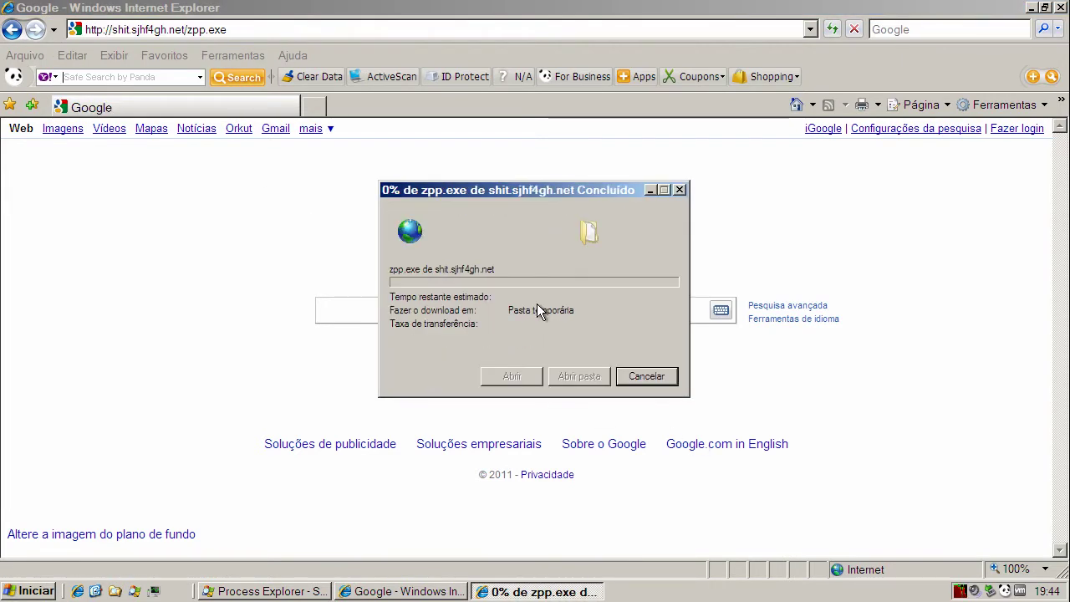
left_click(606, 292)
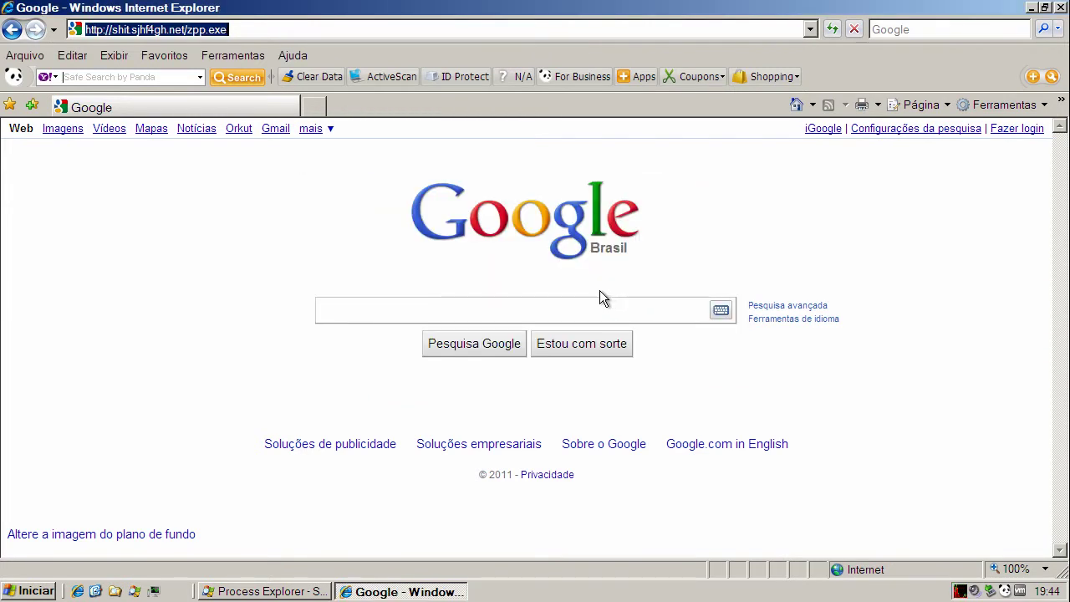
- Switch to Process Explorer to check the running processes, minimise it, and close Internet Explorer
left_click(318, 589)
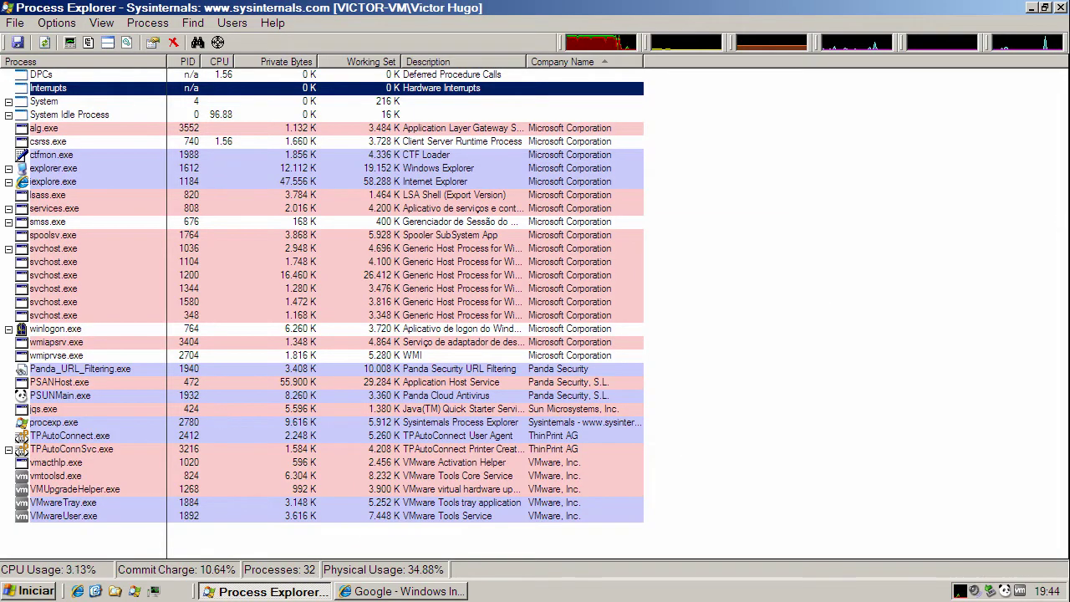
left_click(1032, 8)
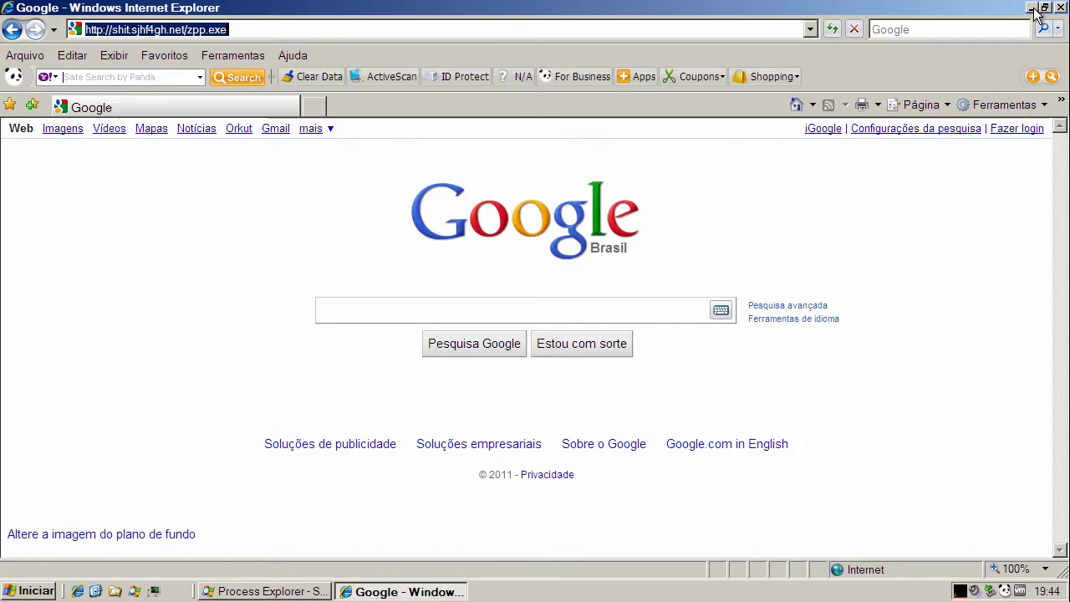
left_click(1060, 7)
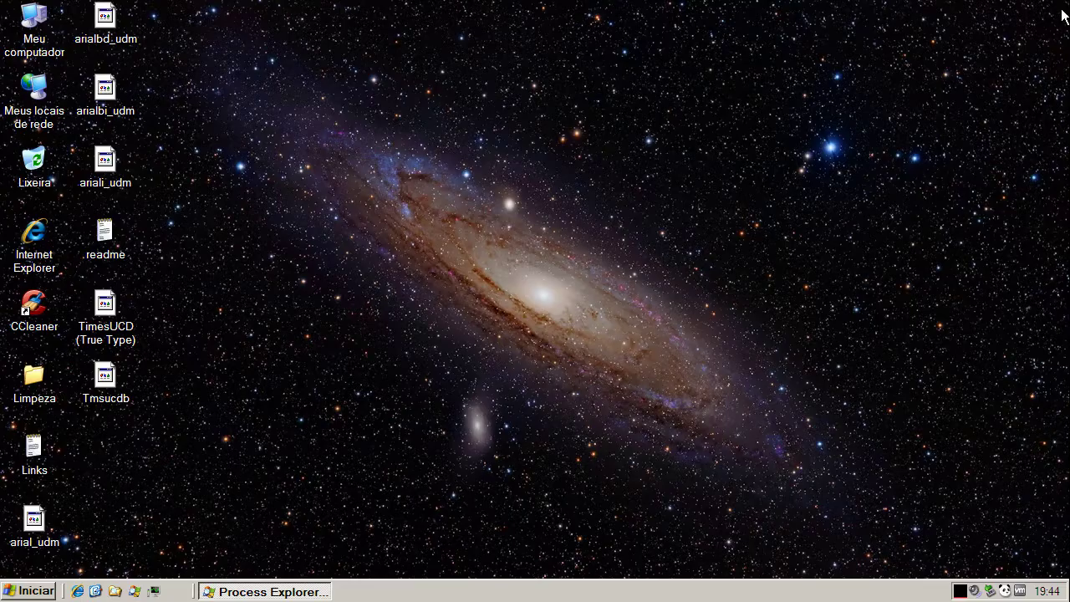
- Open Panda Cloud Antivirus PRO, examine the suspicious-file and Trojan entries in its event report, and close the report
left_click(1003, 590)
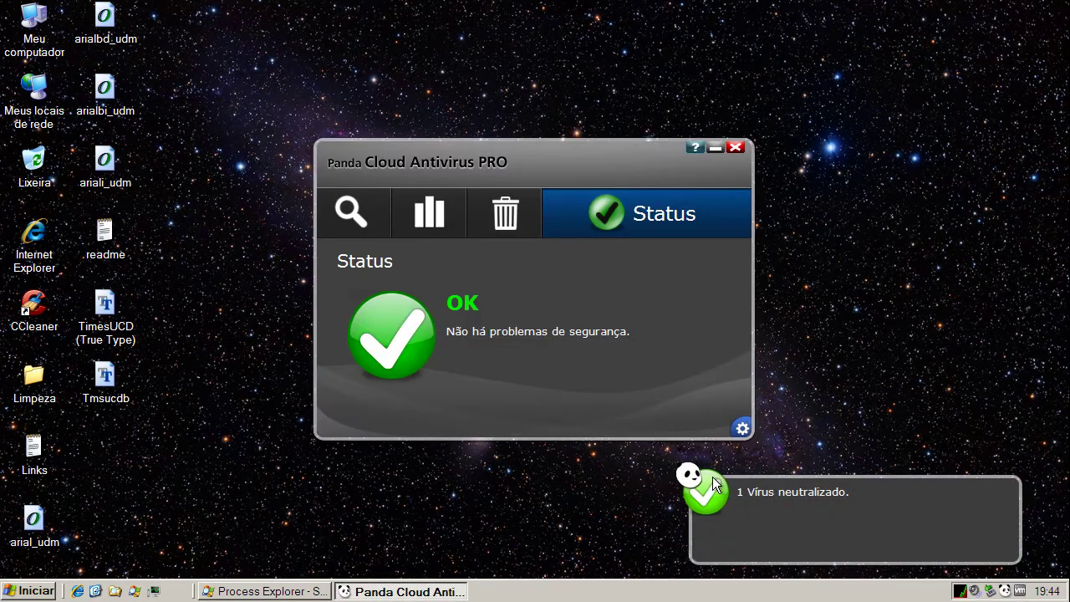
left_click(817, 495)
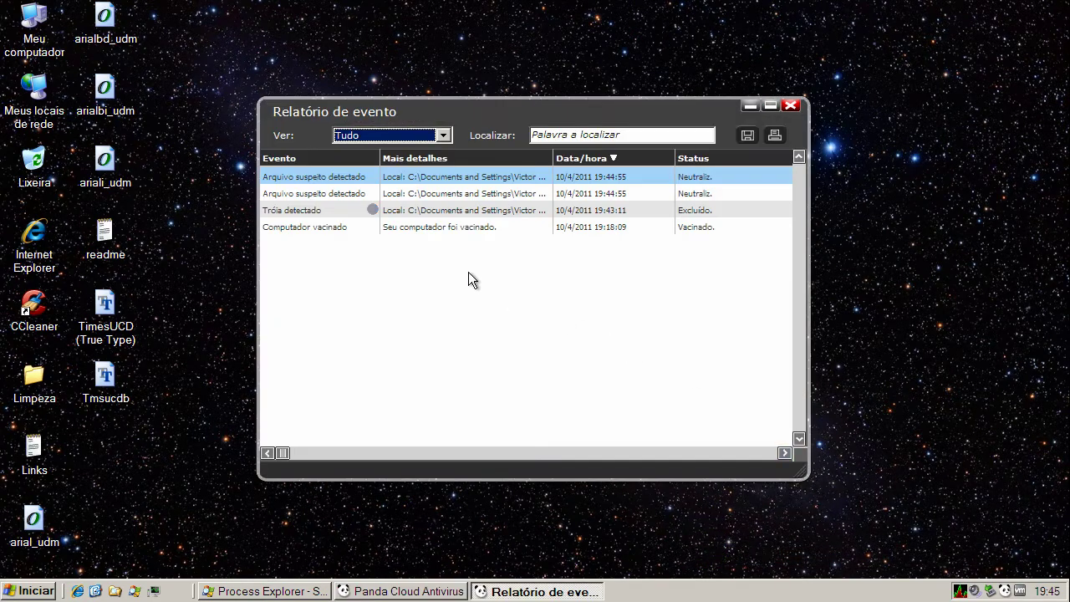
left_click(432, 213)
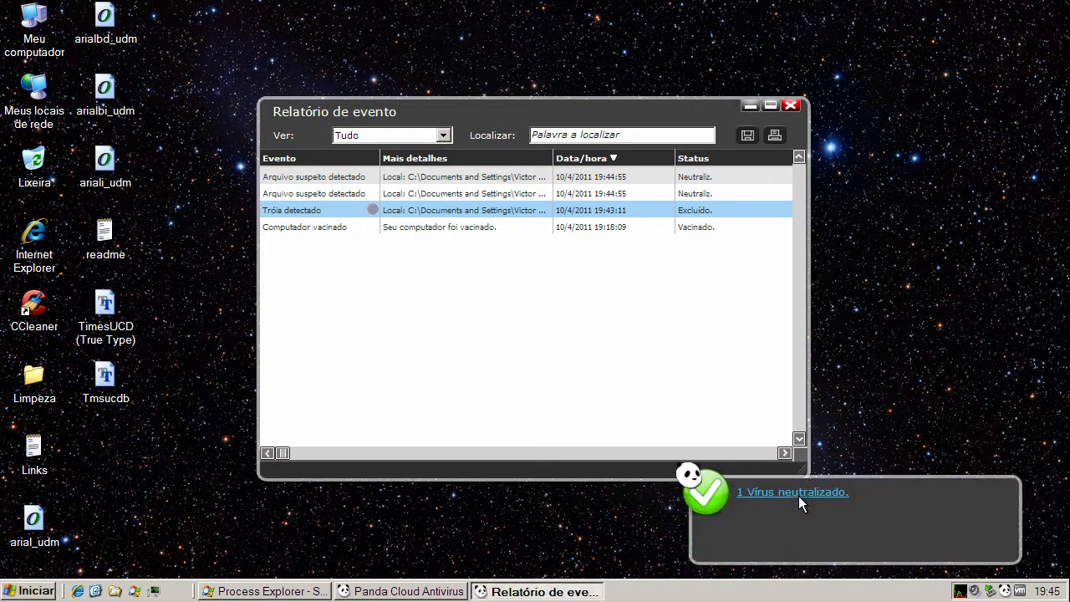
left_click(337, 179)
left_click(670, 195)
left_click(666, 213)
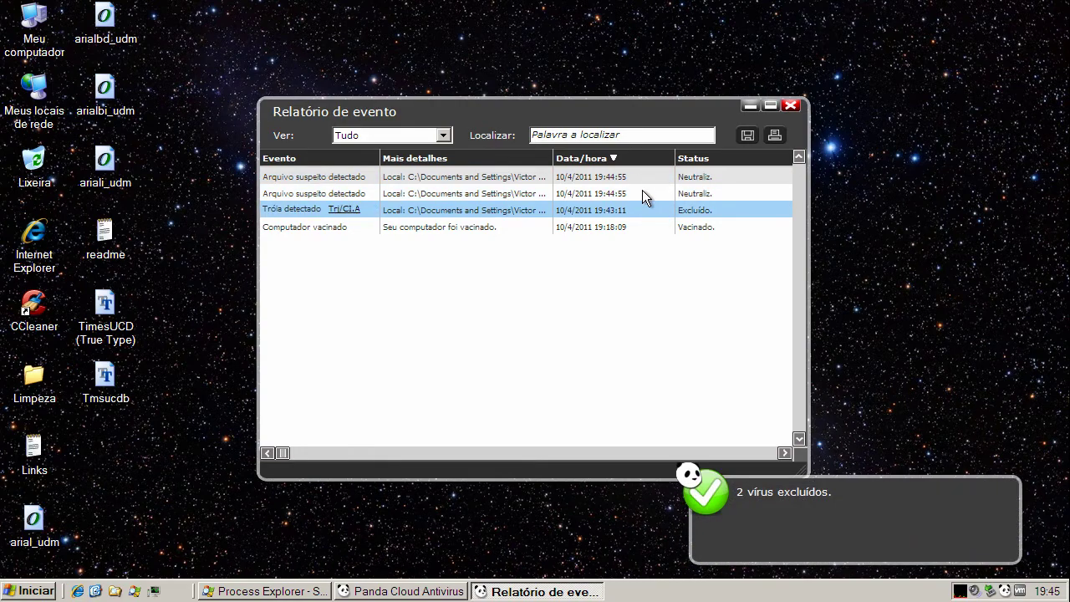
left_click(790, 105)
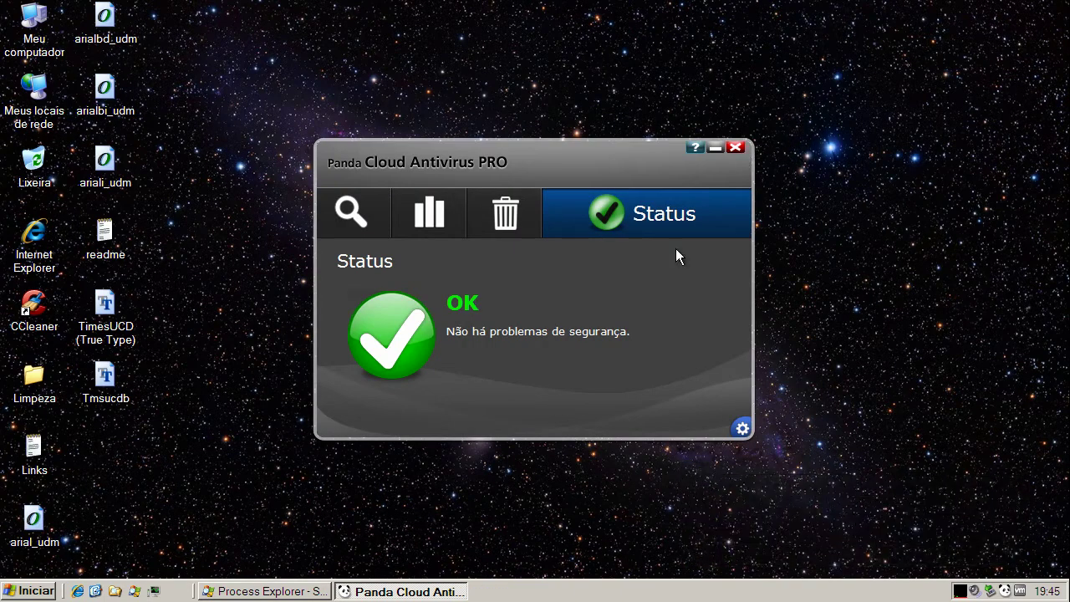
- Start a scan of the computer from Panda's other analyses (Outras análises) options
left_click(368, 231)
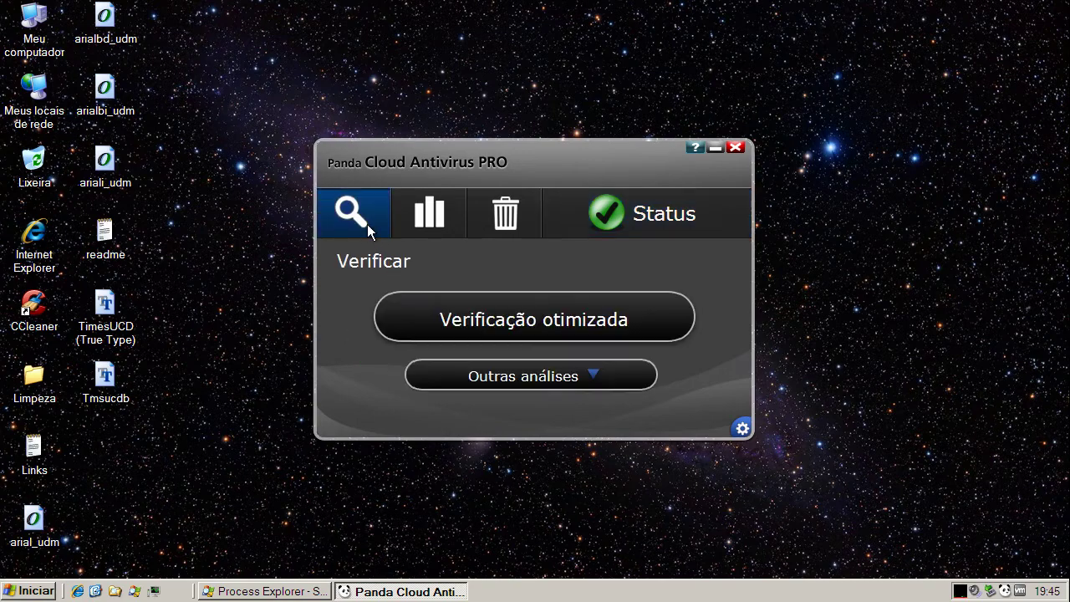
left_click(591, 381)
left_click(563, 406)
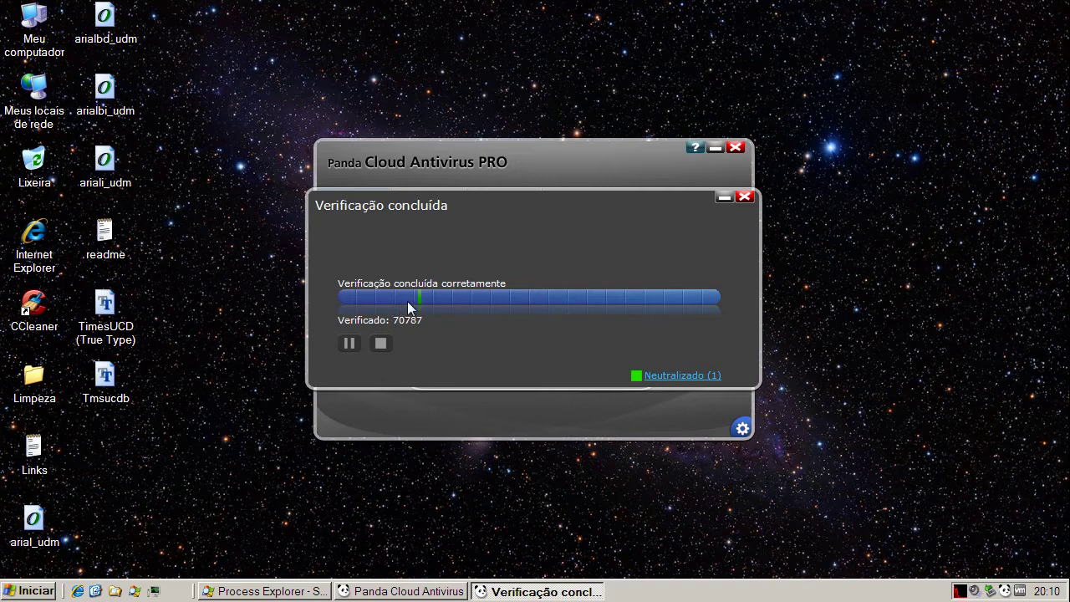
- Open the scan's neutralised results, widen the window to read the detected file's full path, and close the result and scan windows
left_click(697, 378)
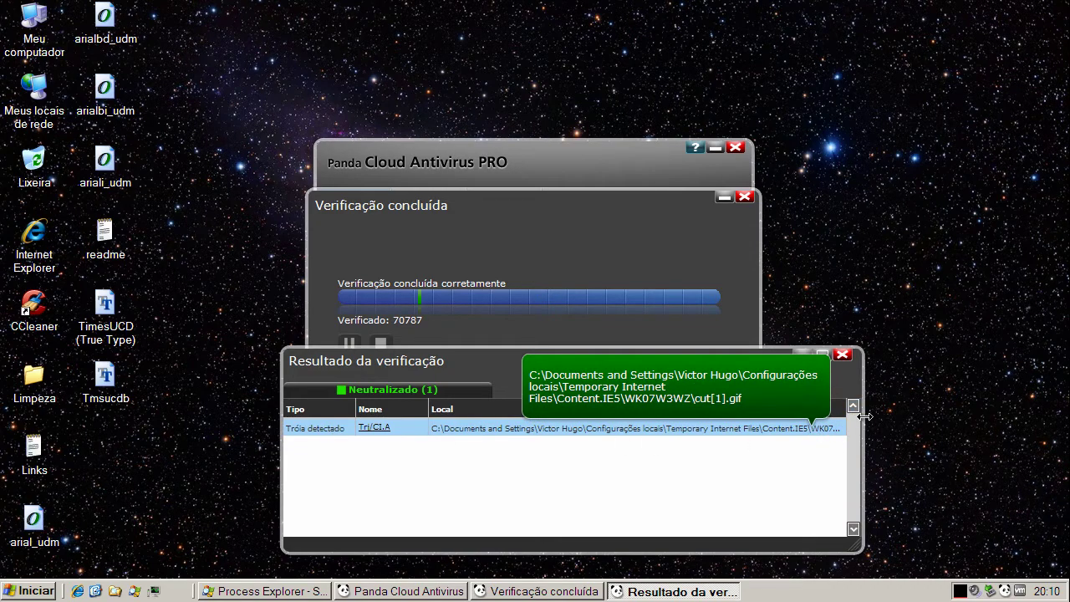
left_click_drag(864, 417, 1009, 416)
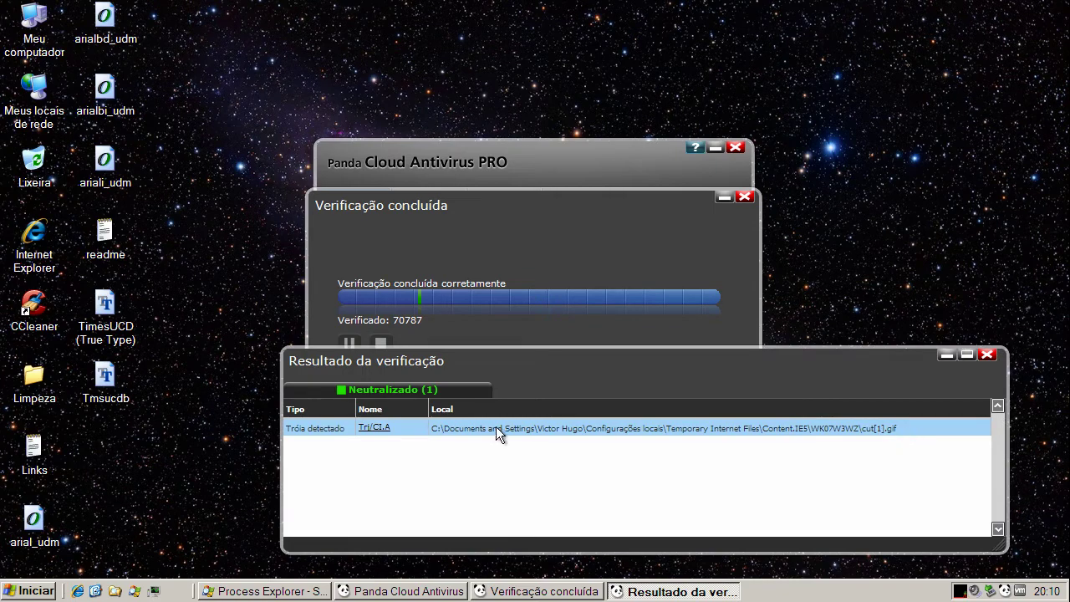
left_click(987, 356)
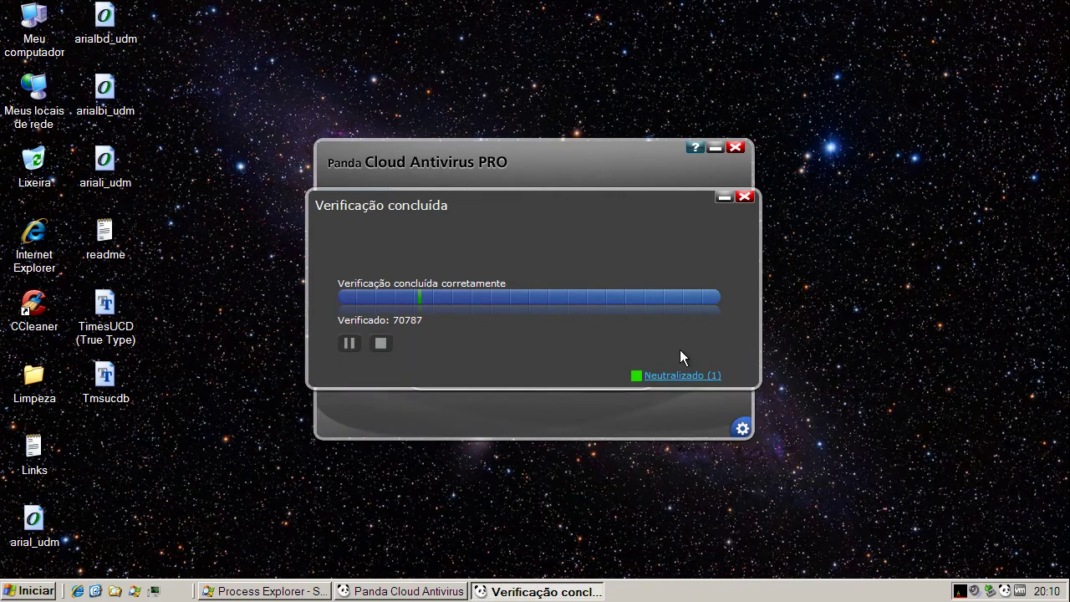
left_click(744, 197)
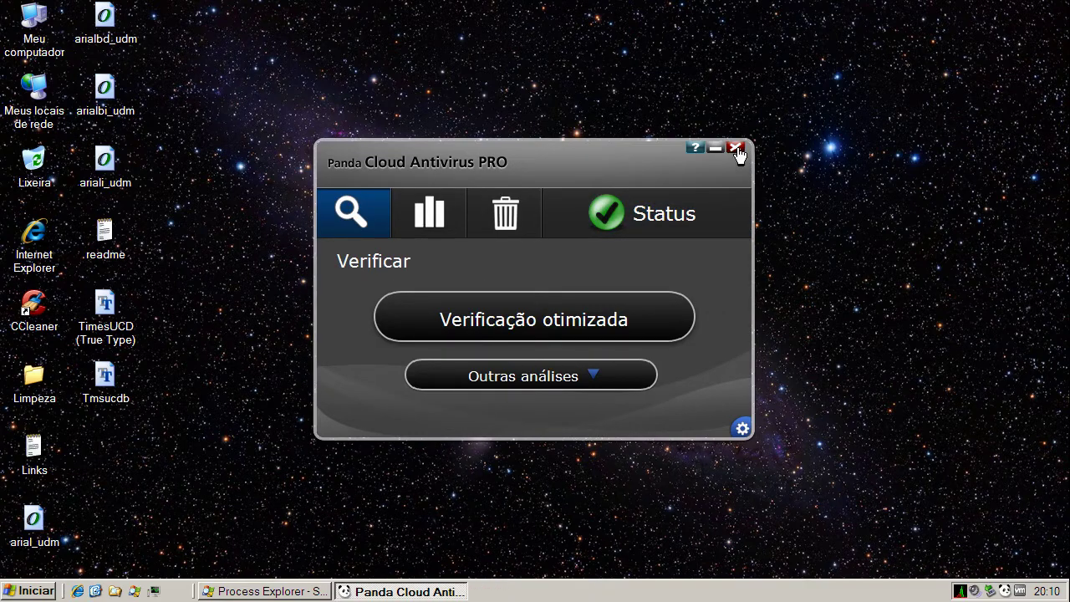
- Check Panda's security status, close its window, and reopen it briefly to view the status again
left_click(667, 193)
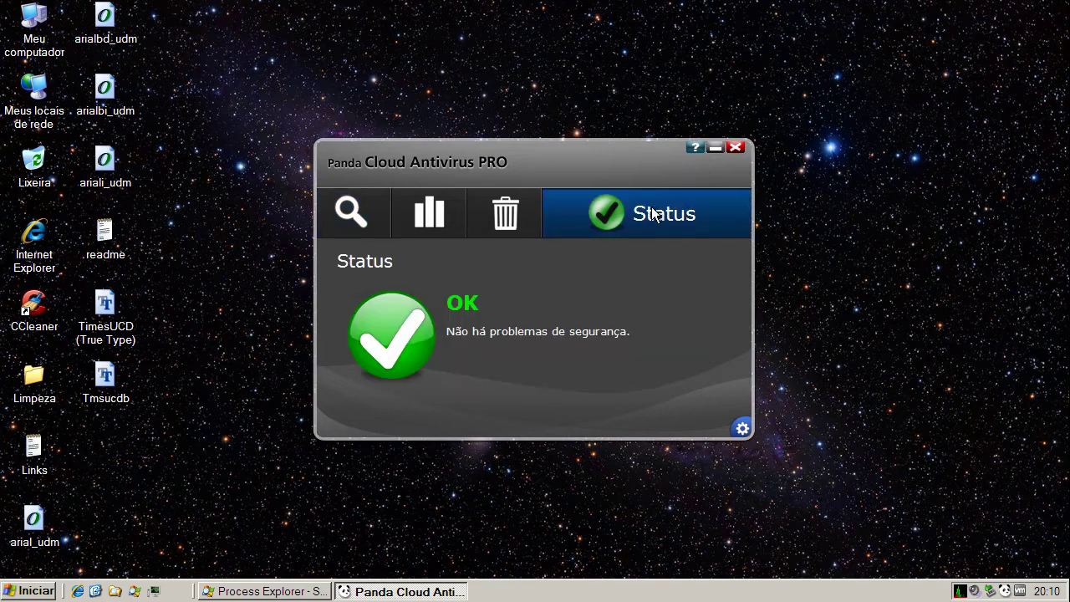
left_click(736, 148)
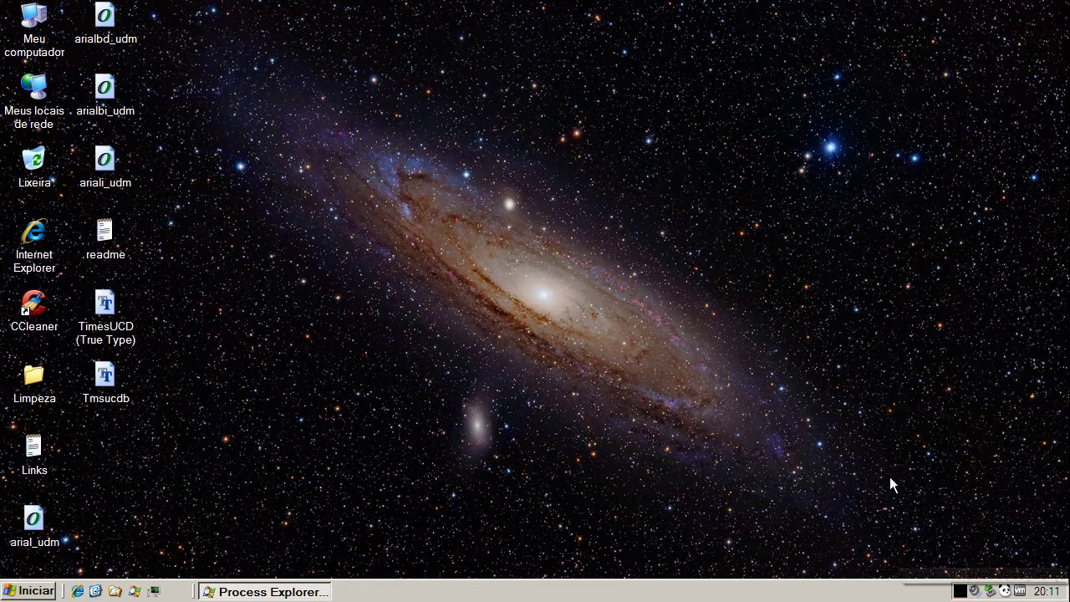
left_click(1004, 590)
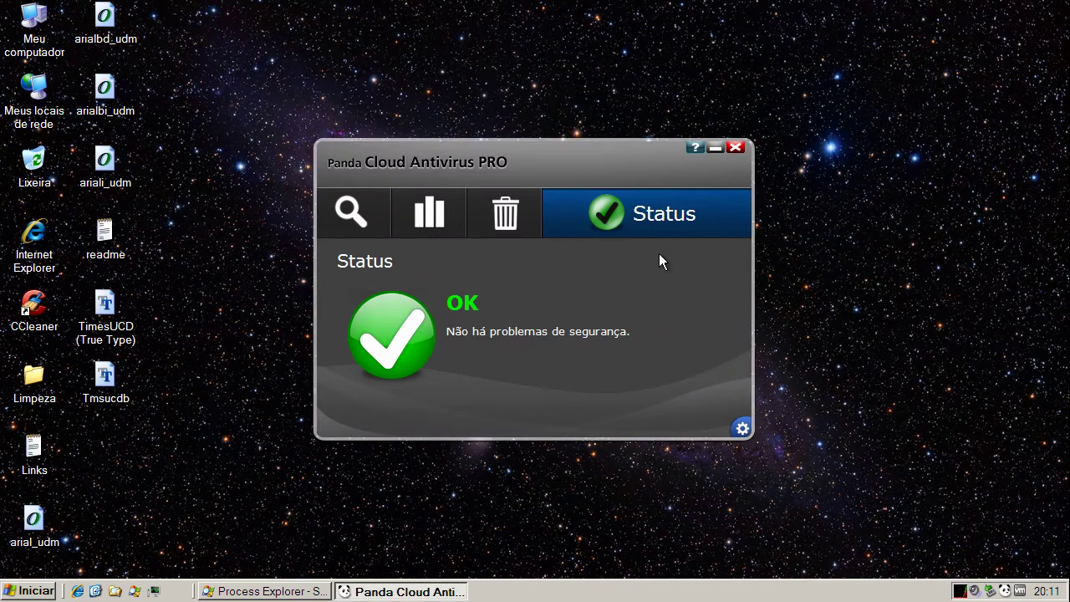
left_click(735, 147)
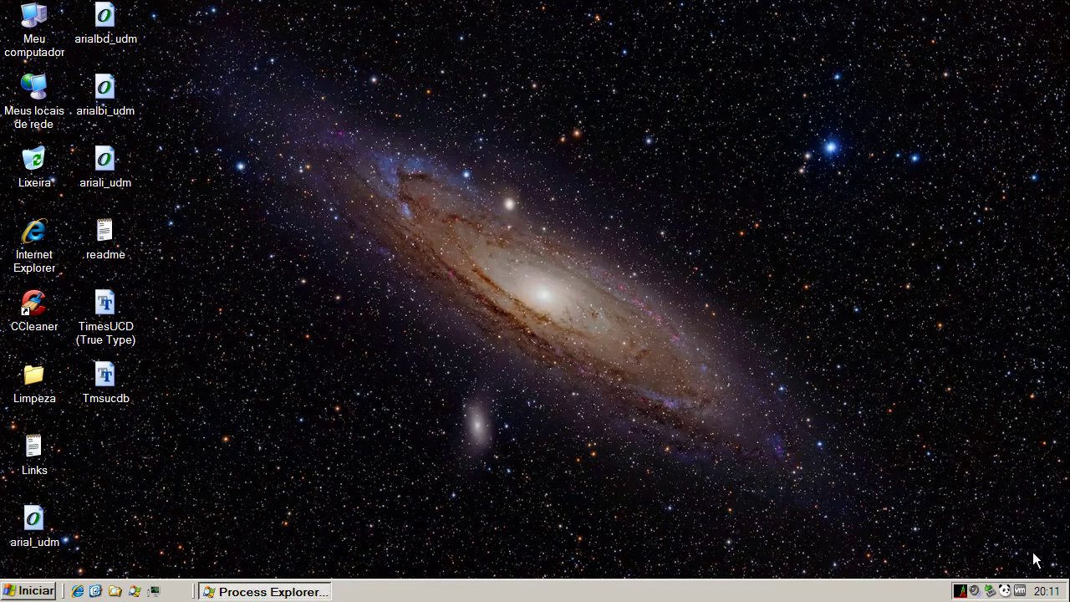
- Stop the Panda antivirus, then open the Malware folder on the desktop to review its files and close it
right_click(1006, 590)
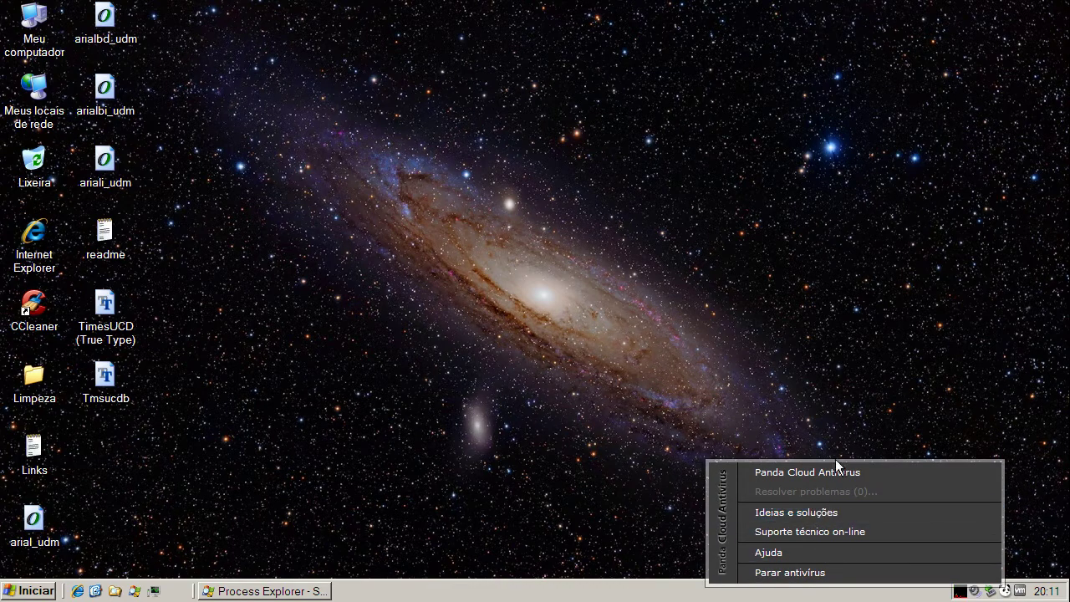
left_click(807, 573)
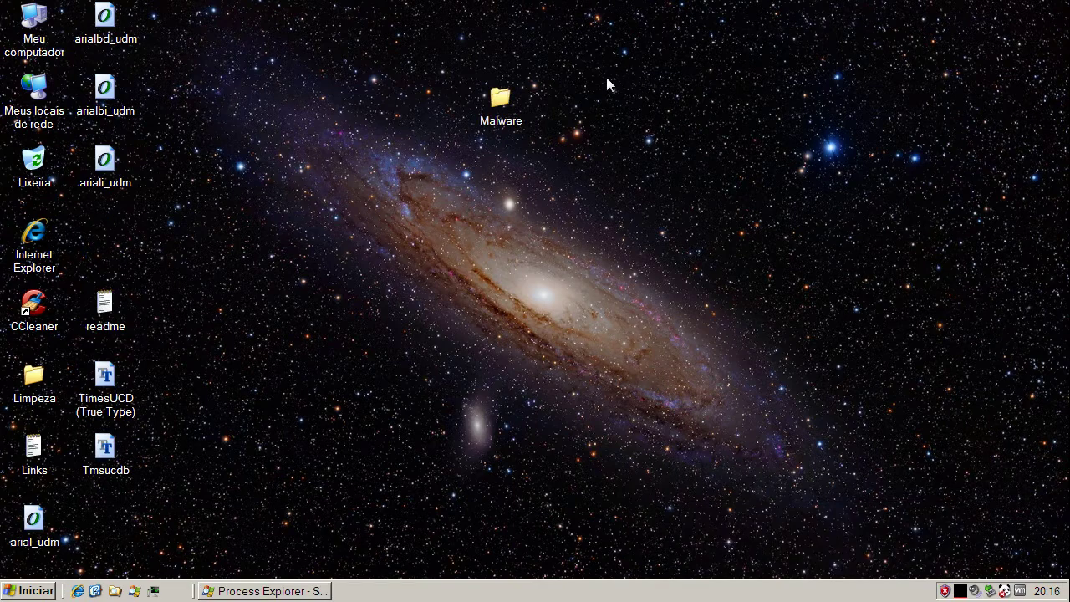
double_click(504, 105)
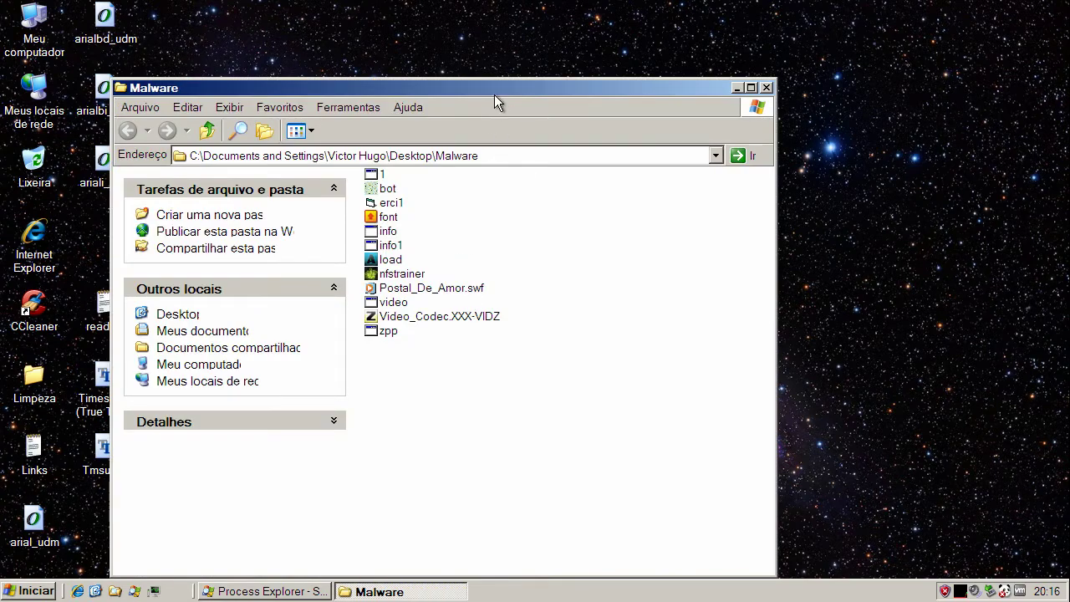
left_click_drag(494, 95, 488, 59)
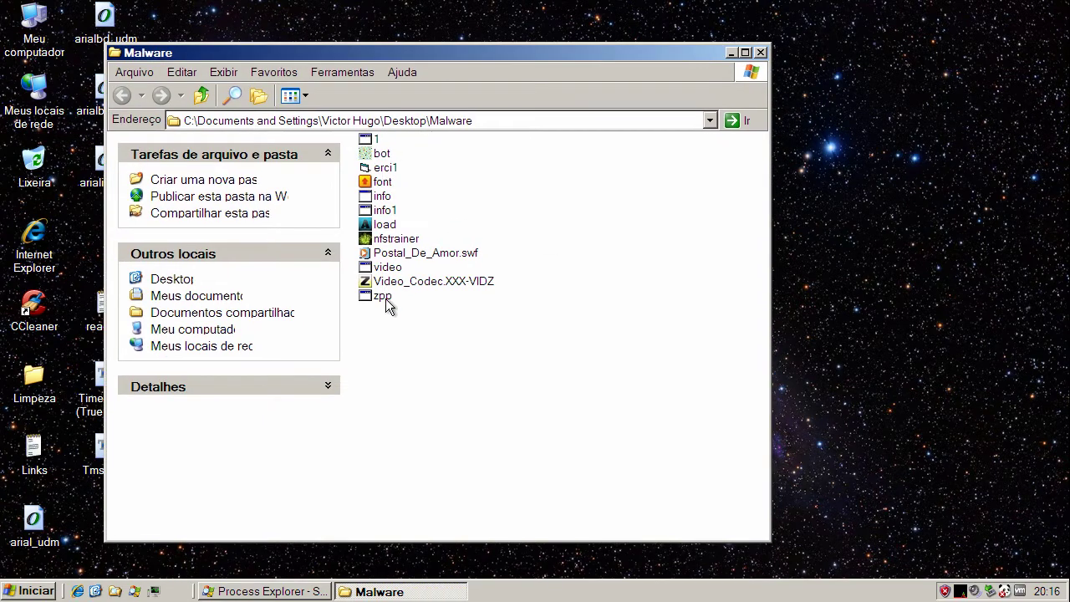
left_click(762, 53)
left_click(761, 52)
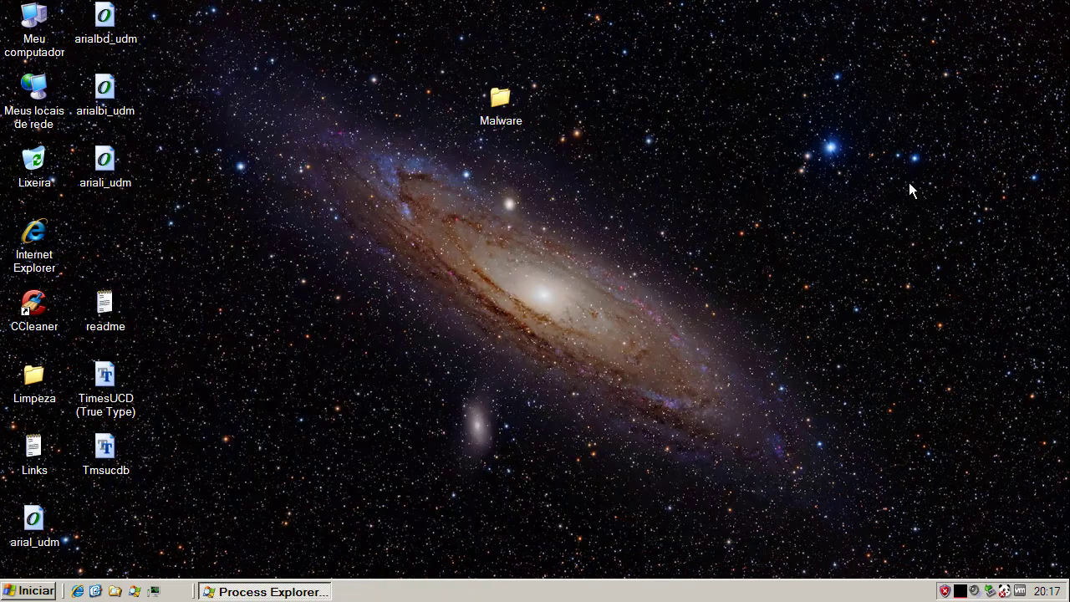
- Restart the Panda antivirus and open its main window to check the status, moving it clear of the Malware folder
right_click(1004, 591)
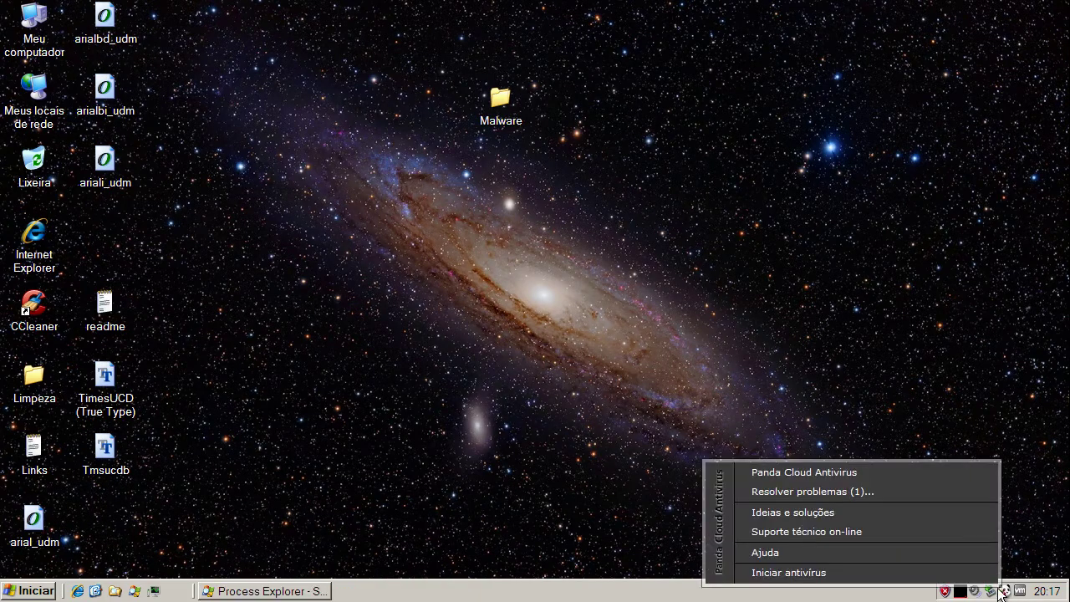
left_click(875, 571)
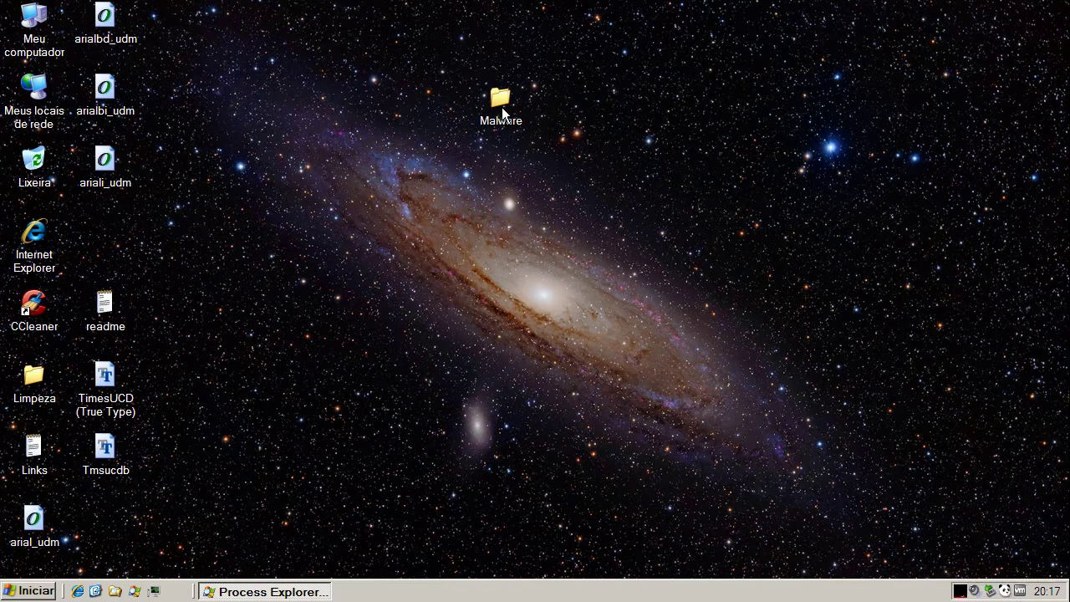
double_click(1005, 590)
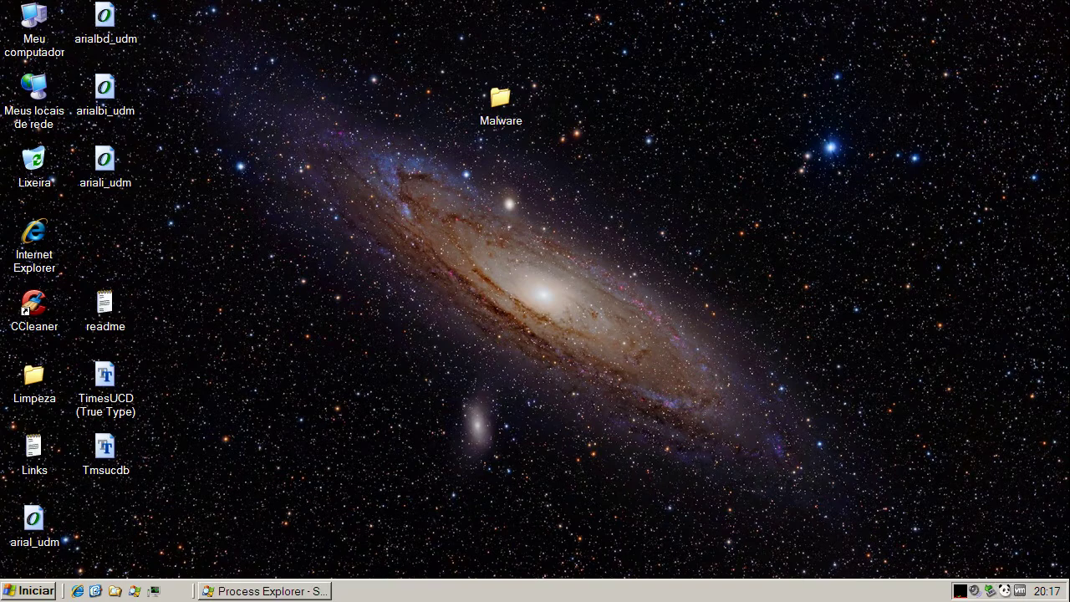
left_click_drag(570, 165, 559, 203)
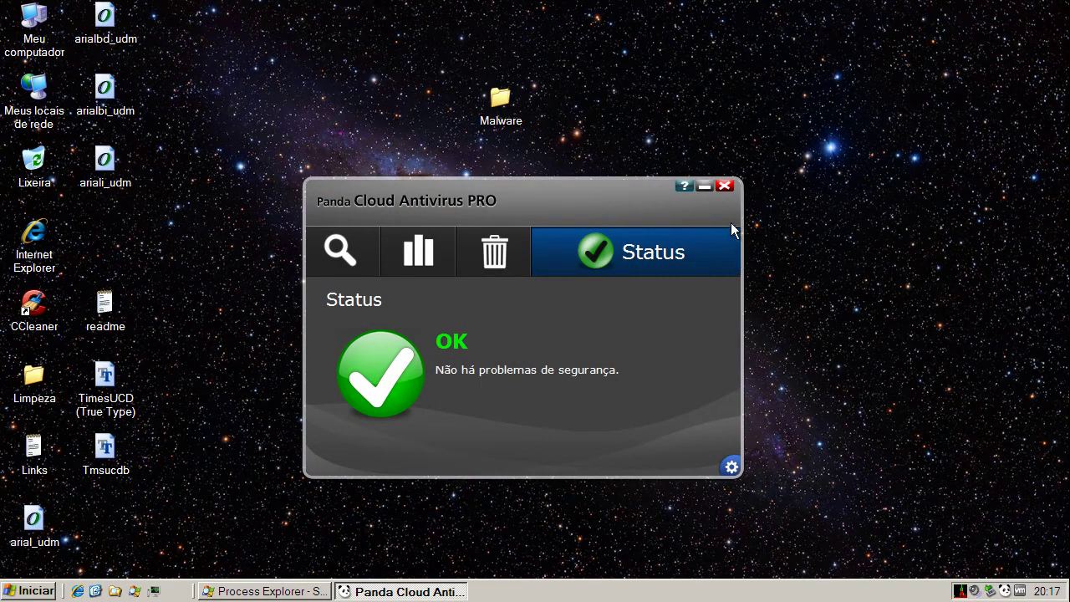
- Close the Panda main window and scan the Malware folder on the desktop with Panda Cloud Antivirus
left_click(723, 187)
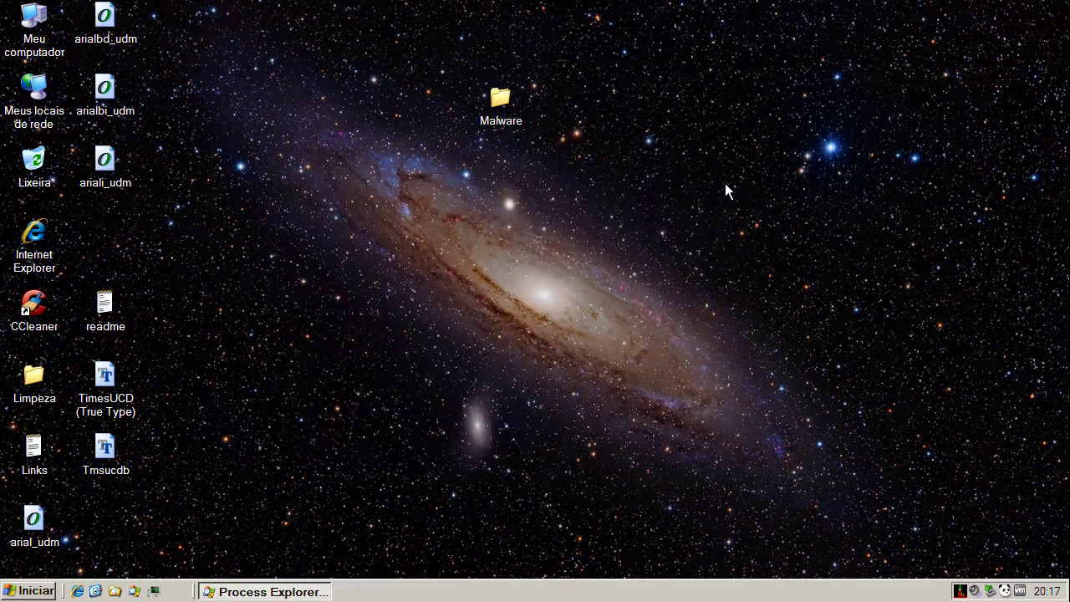
right_click(497, 108)
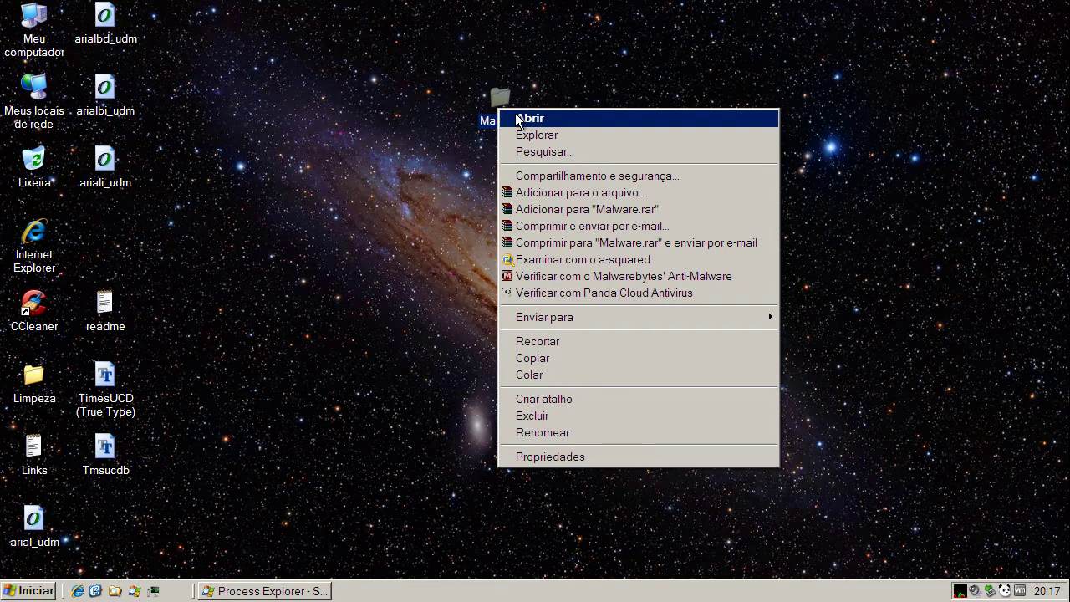
left_click(563, 294)
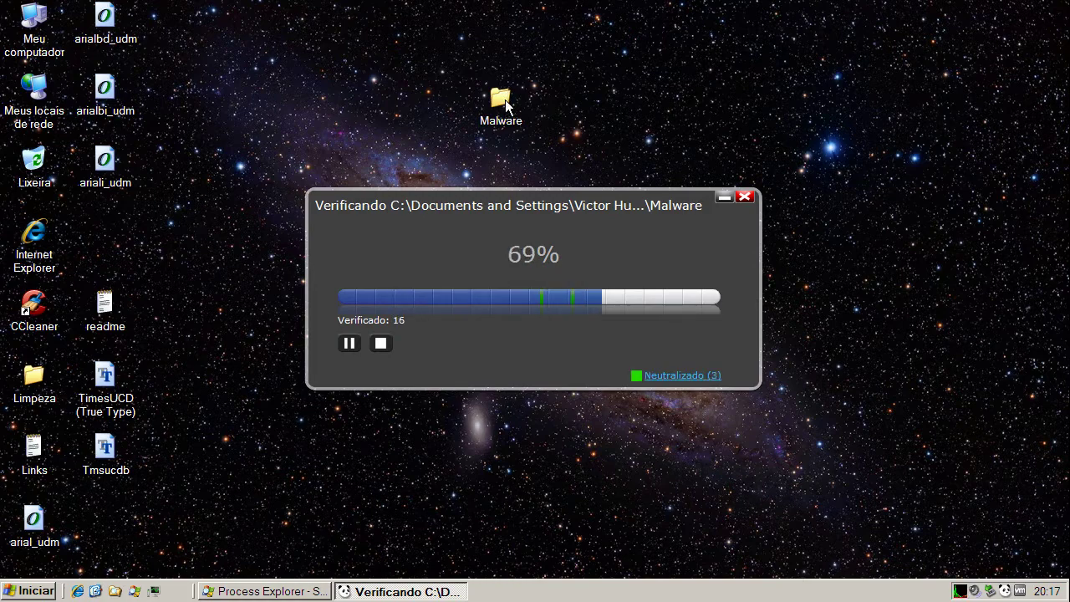
mouse_move(609, 308)
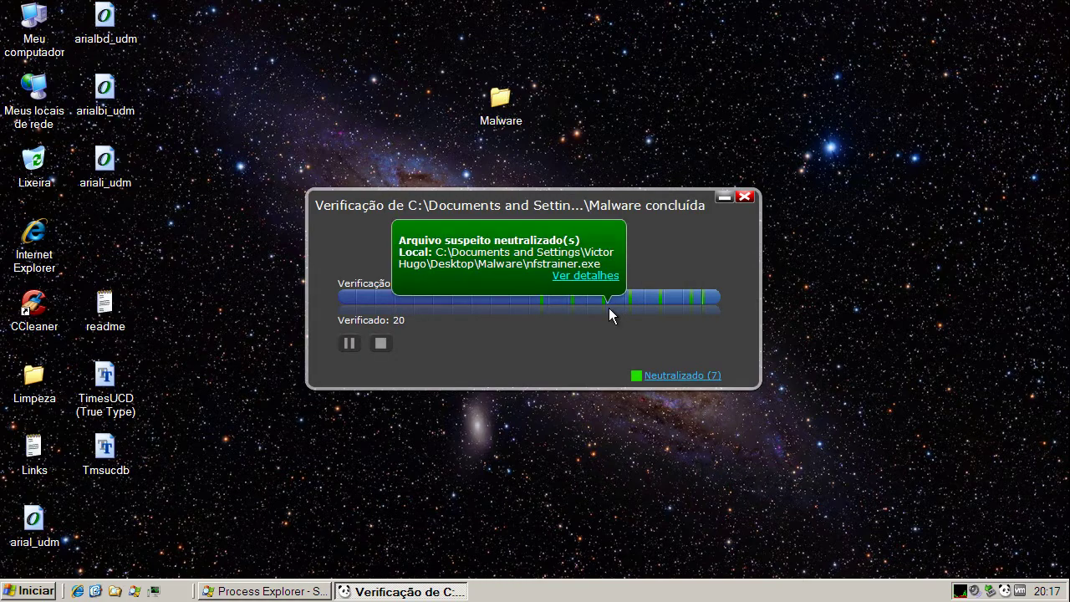
- Review the neutralised items from the Malware folder scan, including their types and file paths, and close the result and scan windows
left_click(696, 376)
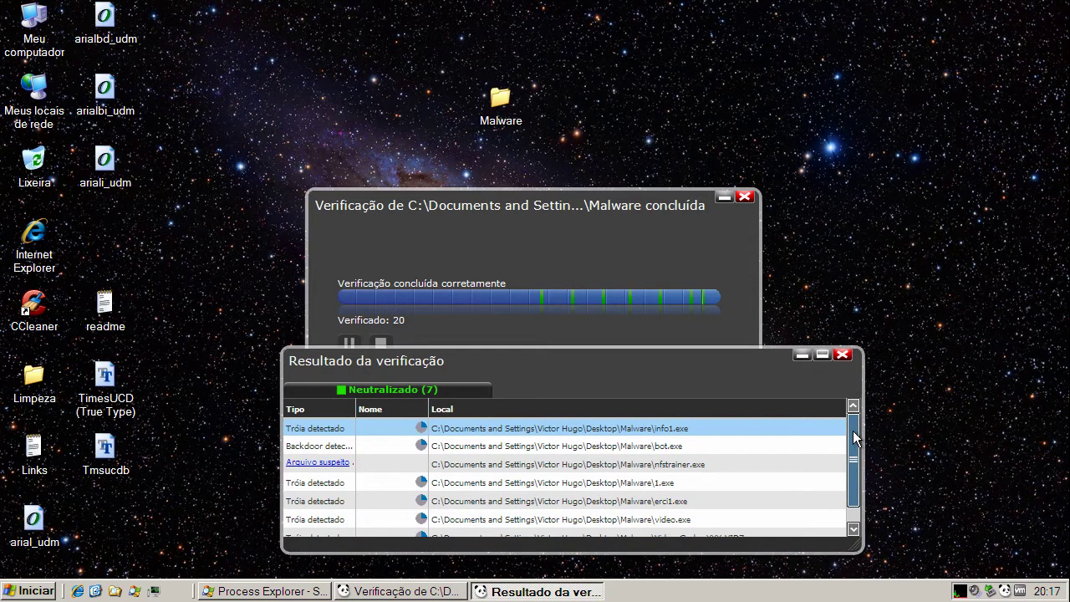
scroll(854, 429, "down", 1)
scroll(854, 429, "up", 1)
left_click_drag(854, 429, 854, 449)
scroll(854, 441, "up", 1)
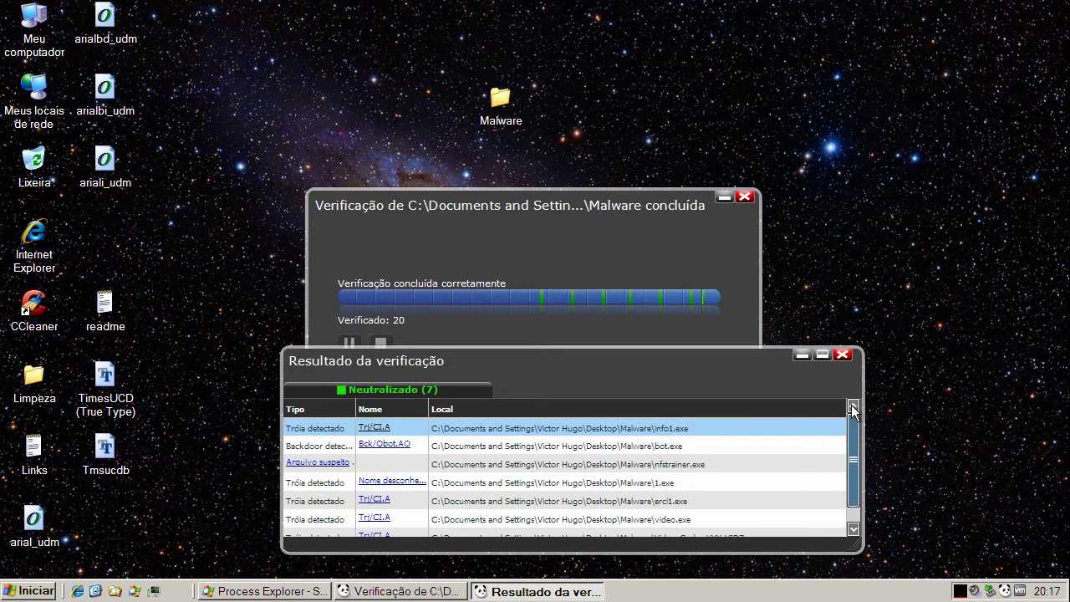
left_click(327, 446)
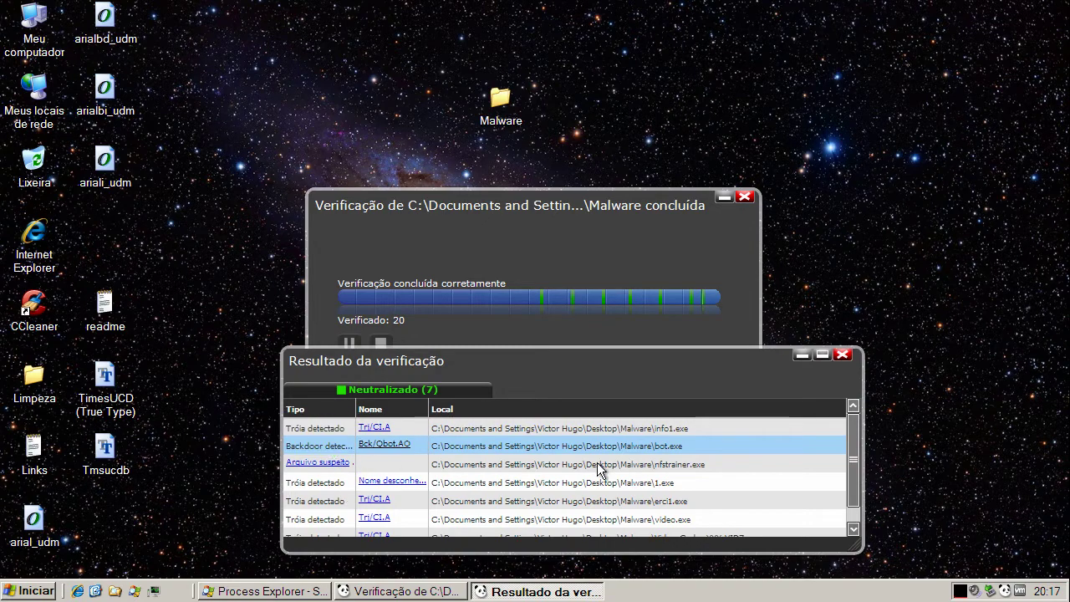
scroll(854, 472, "down", 1)
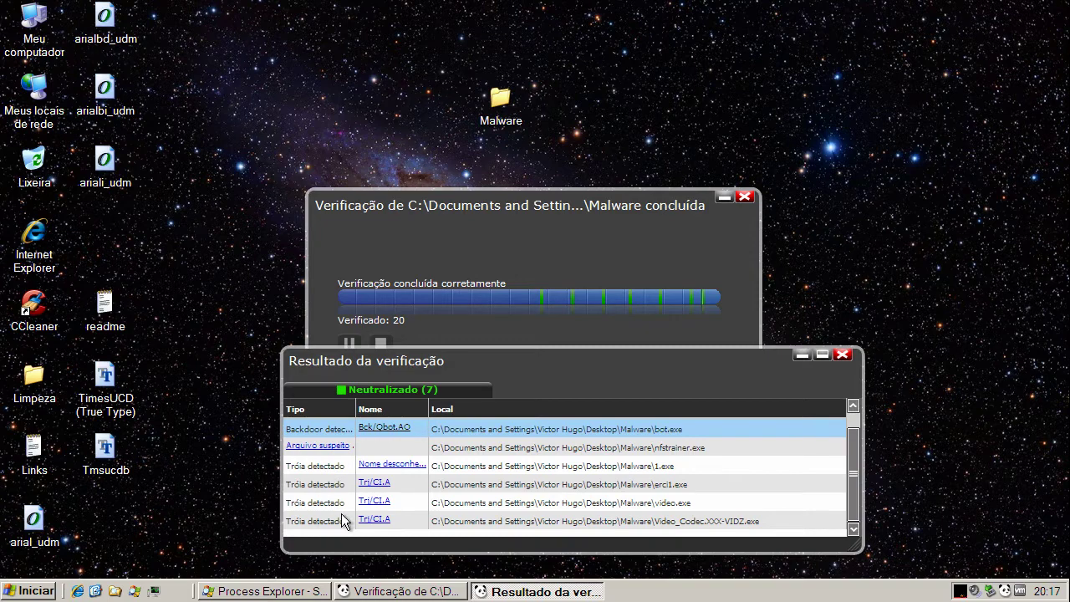
left_click(844, 354)
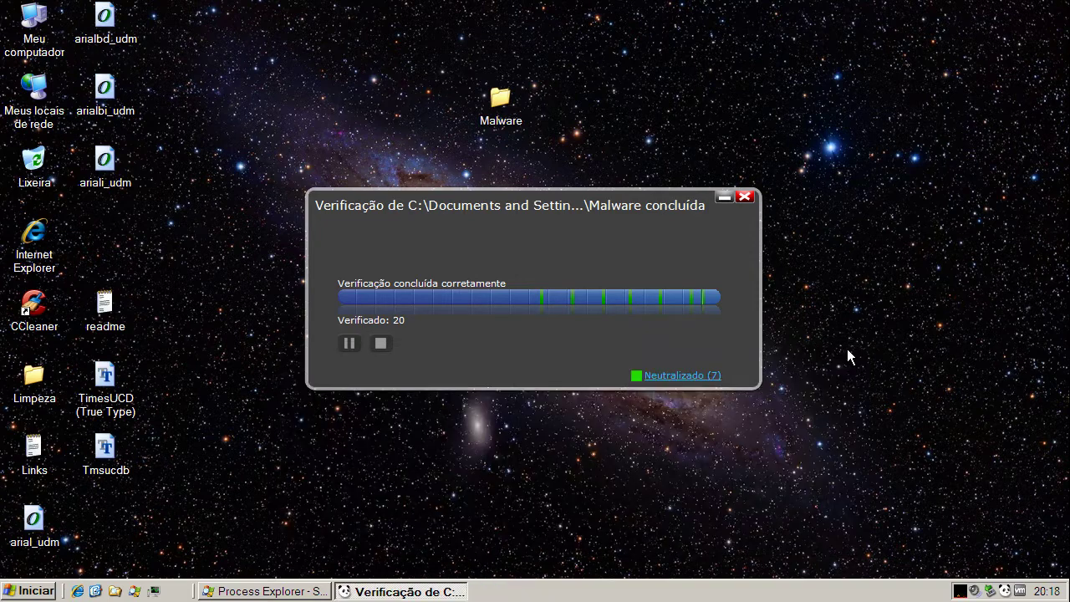
left_click(744, 197)
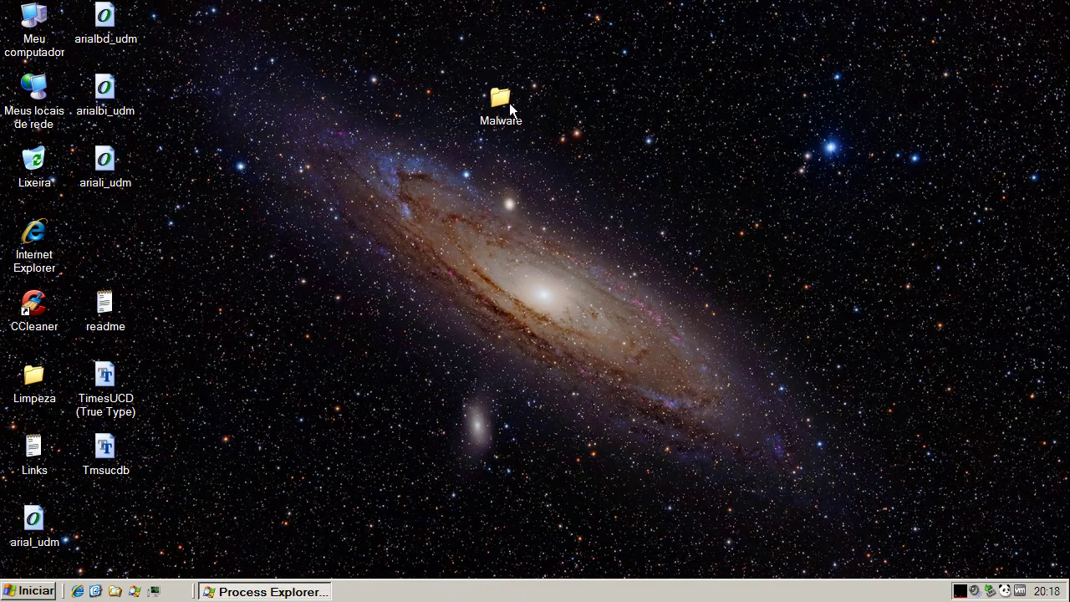
- Open the Malware folder and run the font and info files, extracting font's archive into the same folder
double_click(503, 100)
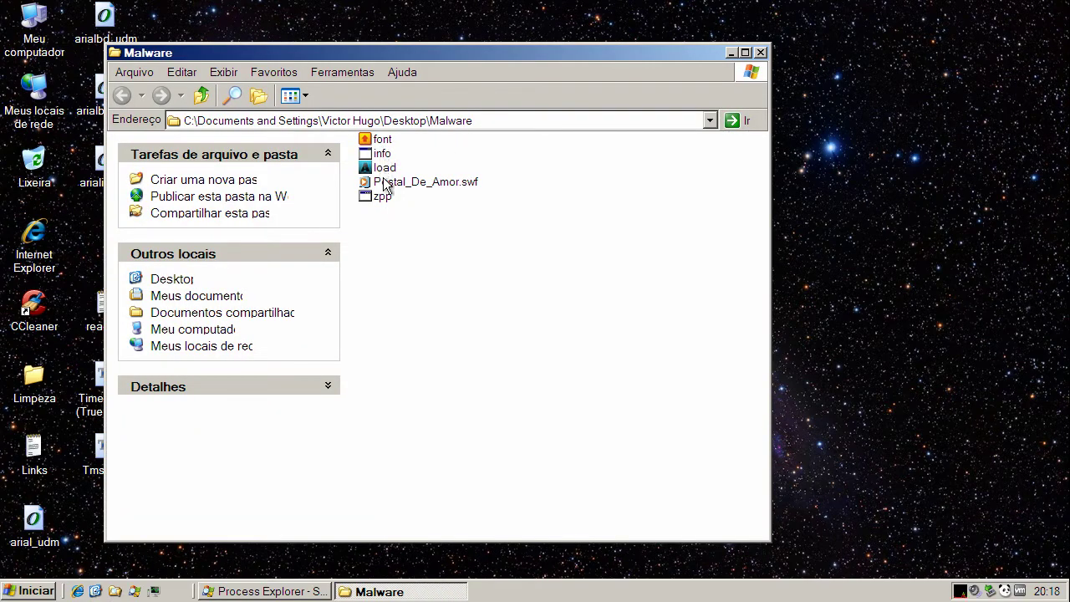
mouse_move(384, 196)
mouse_move(380, 142)
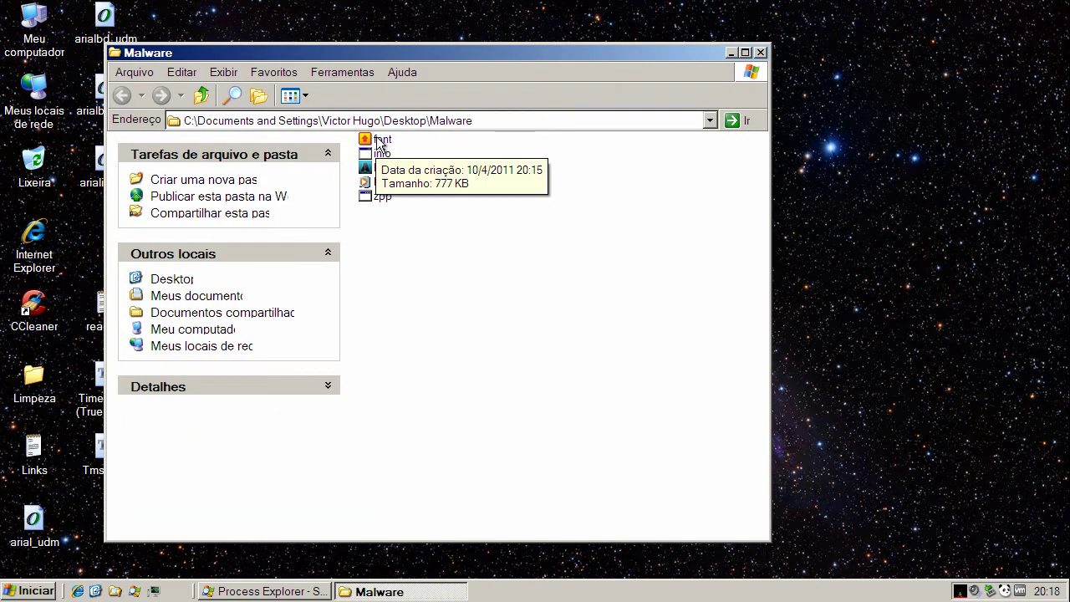
left_click_drag(413, 53, 465, 46)
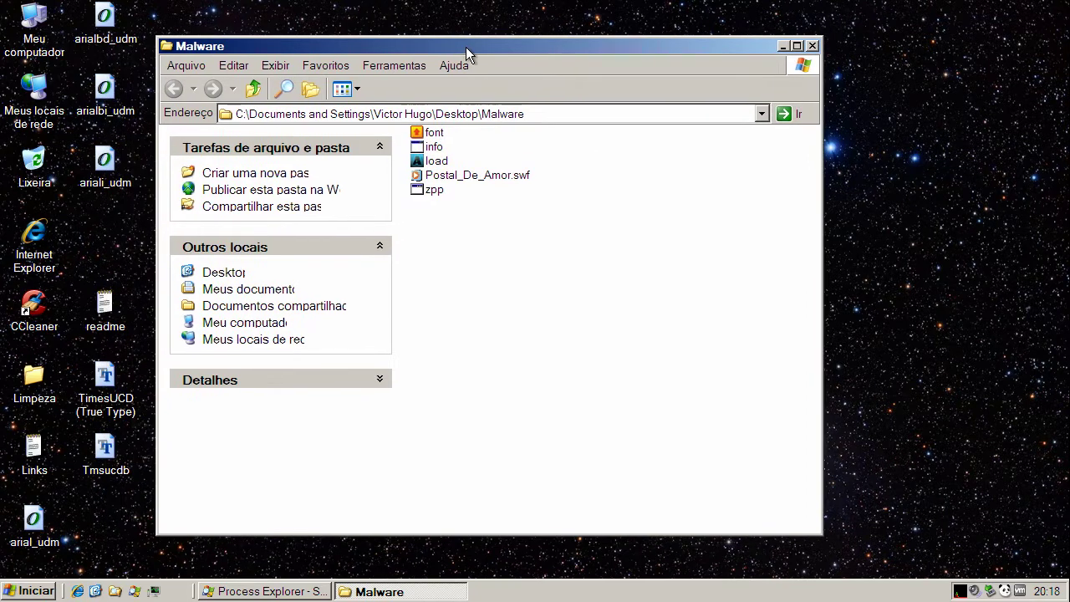
left_click(433, 134)
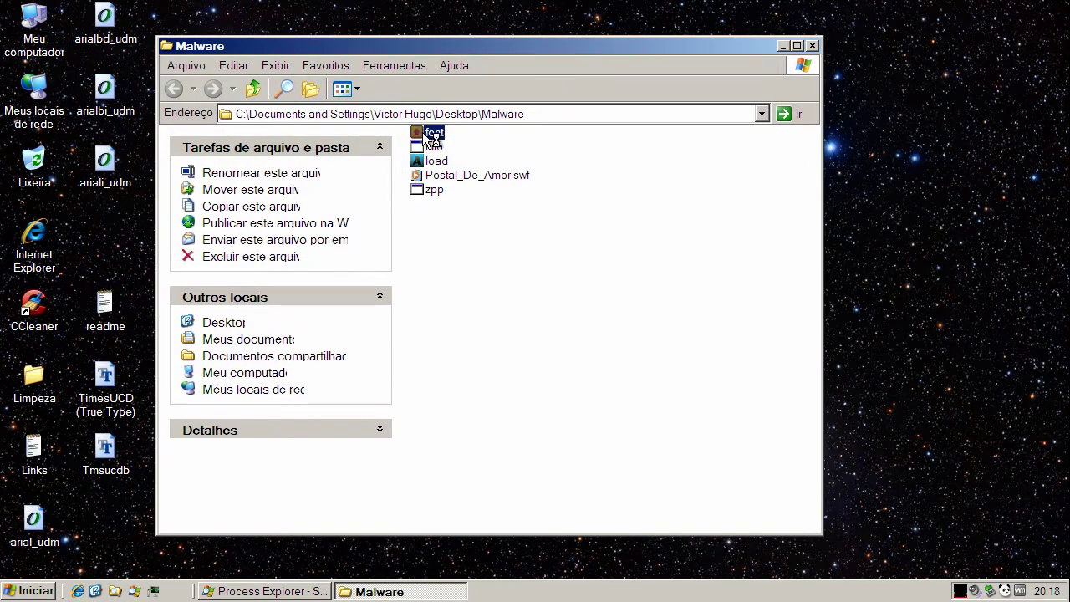
double_click(429, 135)
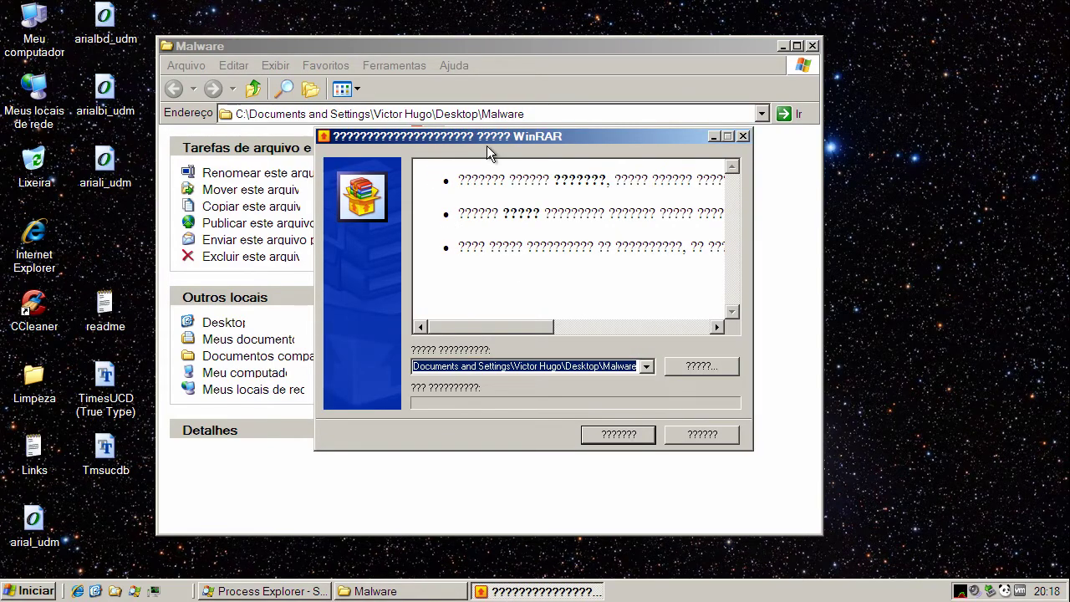
left_click(619, 434)
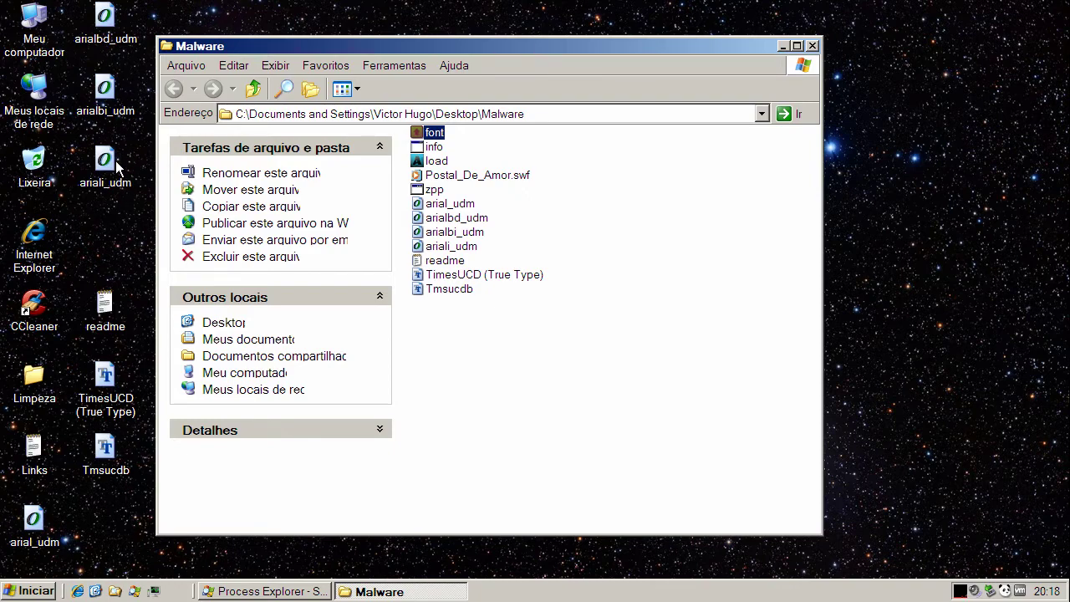
left_click(435, 151)
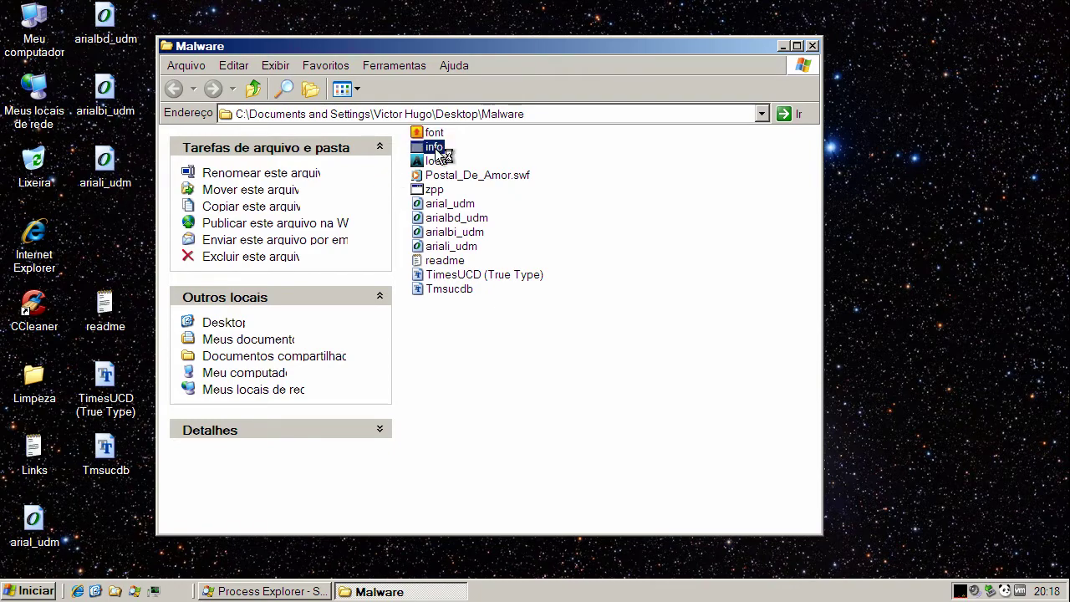
double_click(434, 150)
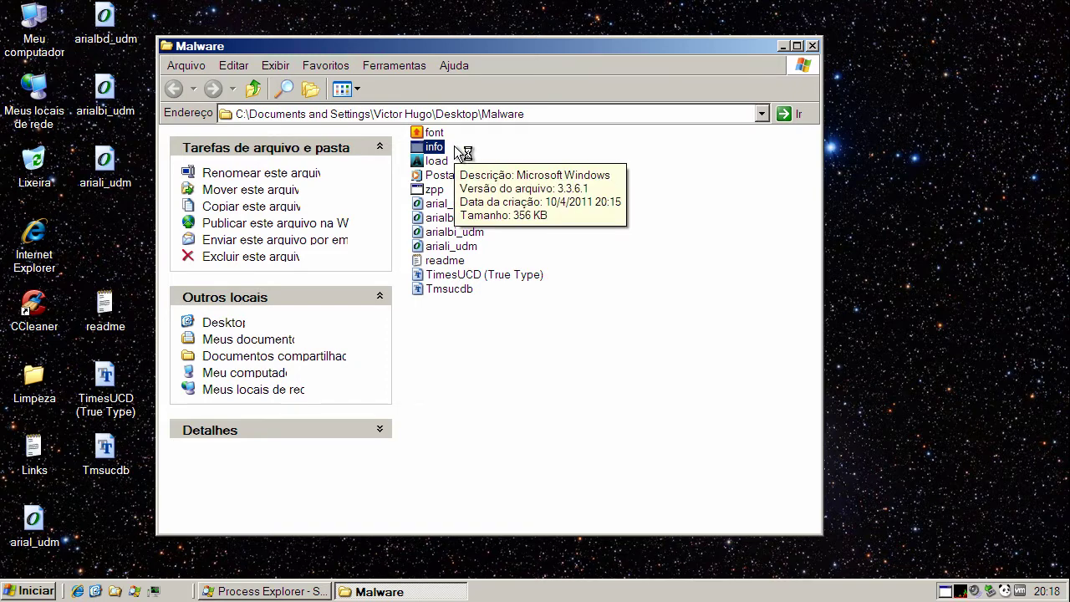
- Delete the extracted files from arial_udm through Tmsucdb in the Malware folder, sending them to the Recycle Bin
left_click(437, 205)
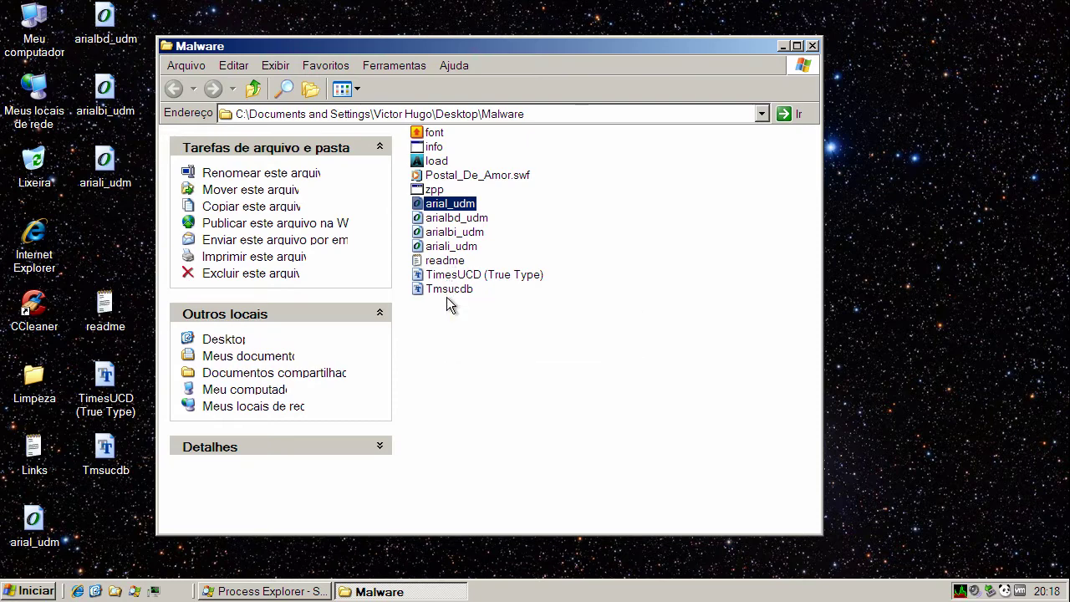
left_click(471, 288, "shift")
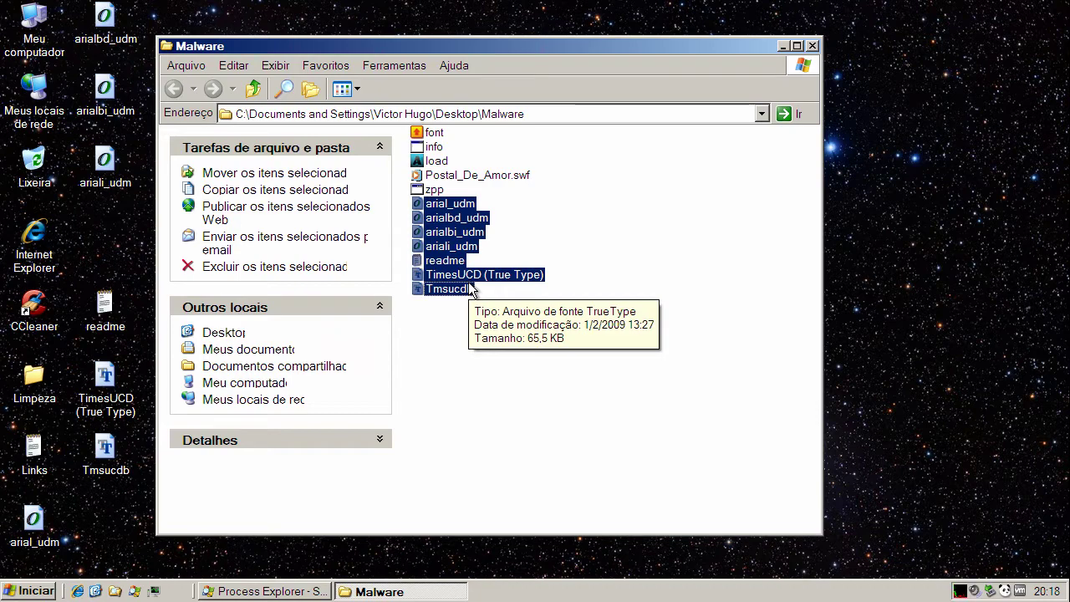
key("Delete")
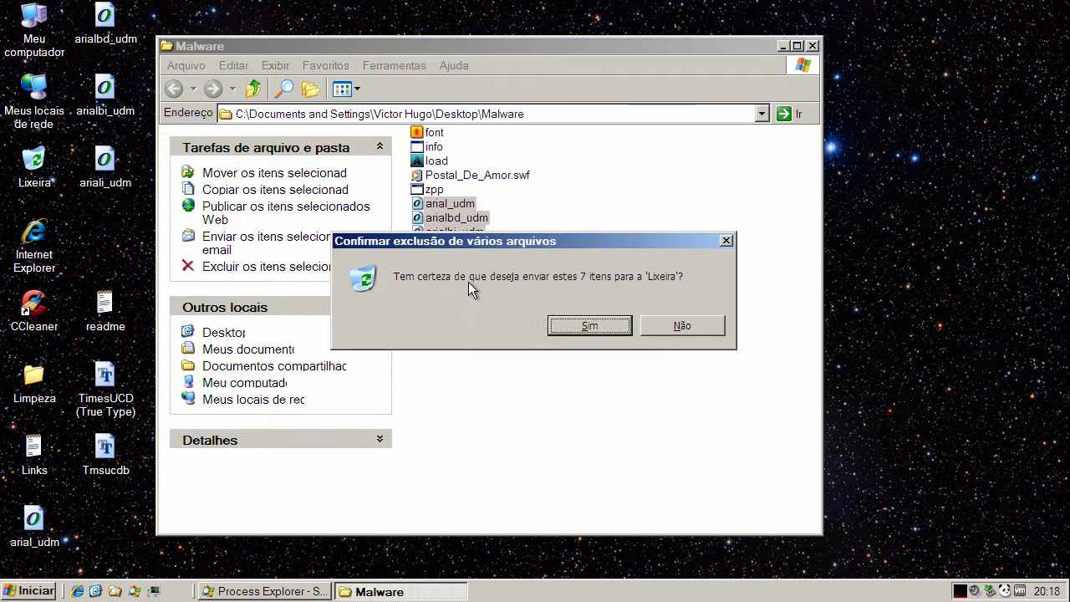
key("Return")
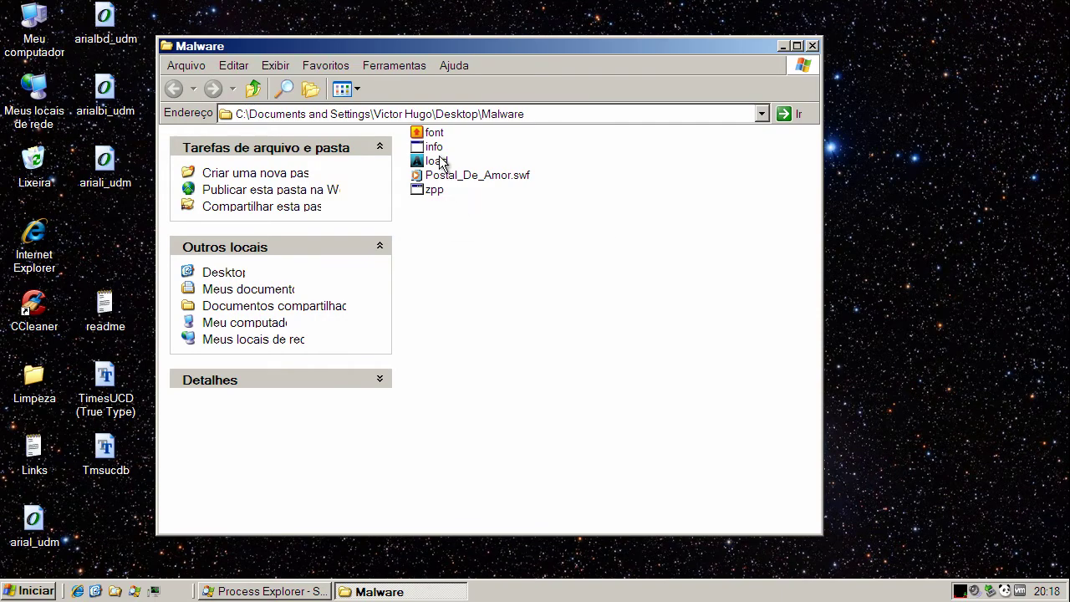
- Run the remaining load, Postal_De_Amor.swf and zpp files in the Malware folder
left_click(439, 149)
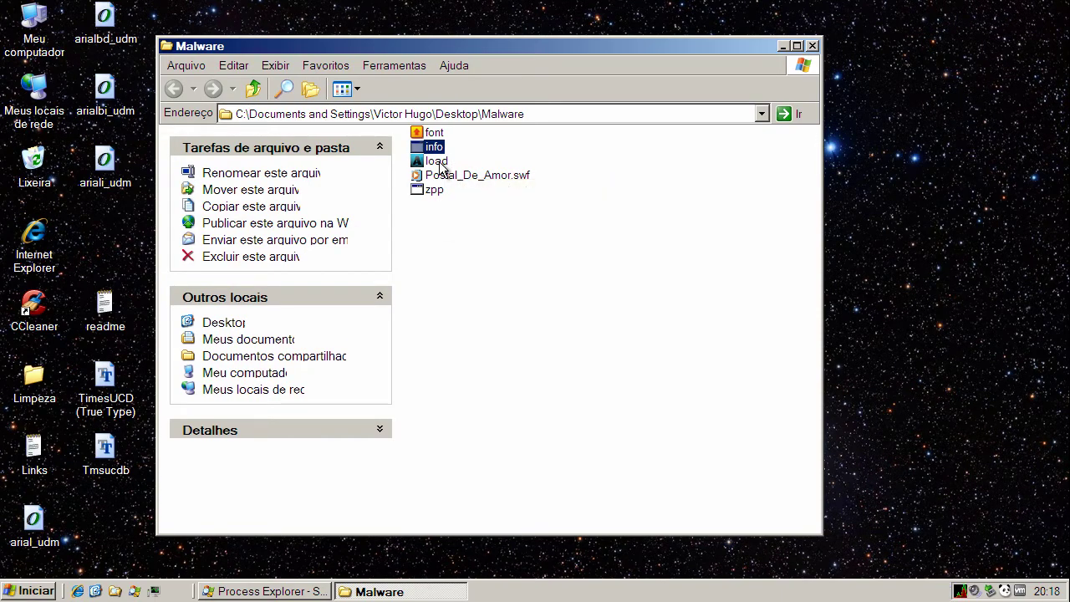
left_click(439, 164)
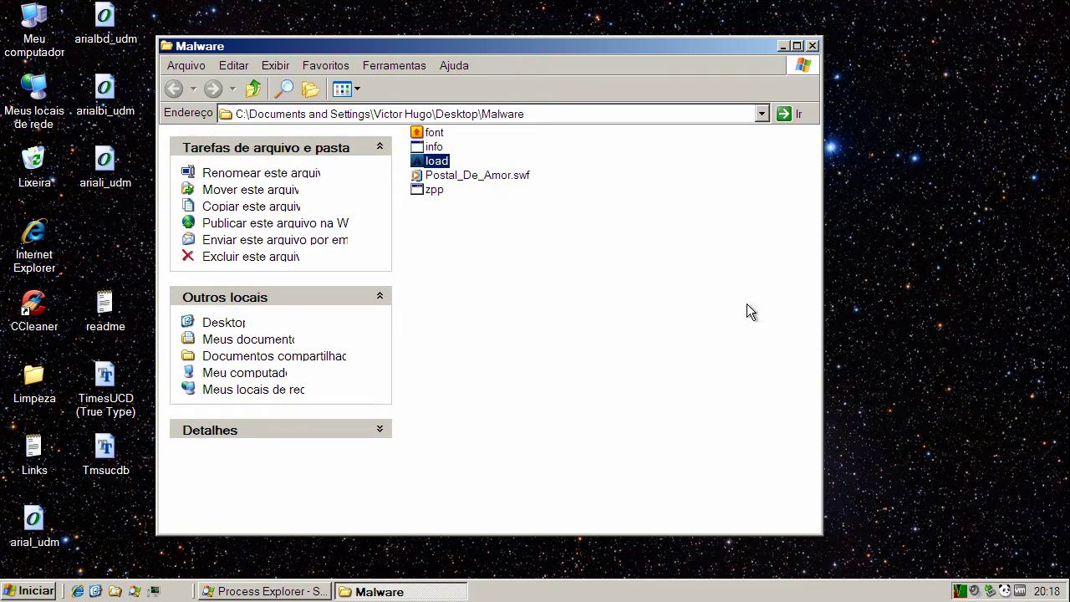
left_click(458, 179)
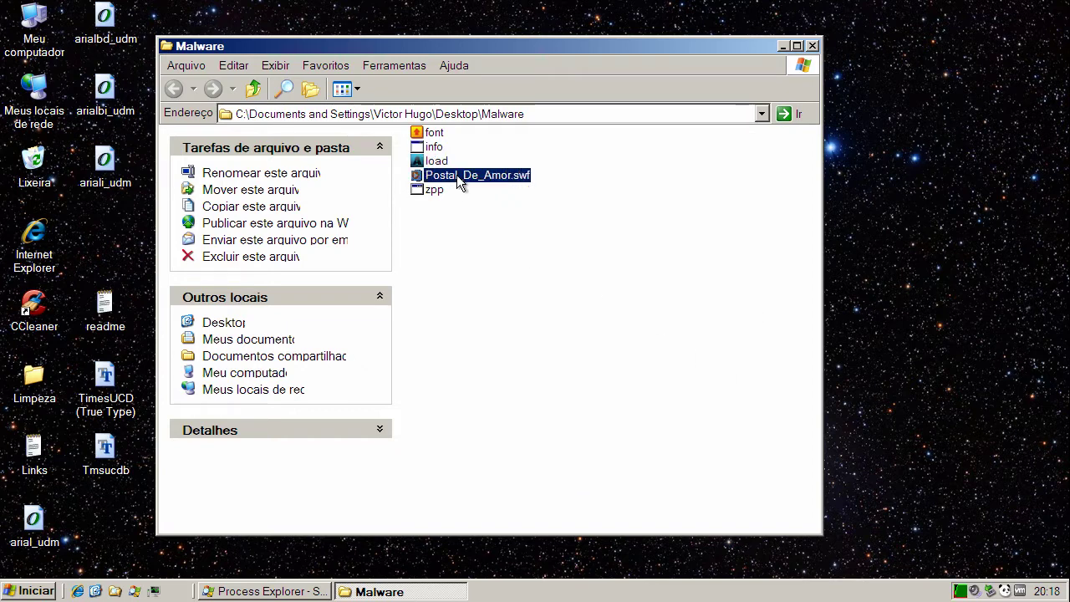
double_click(458, 179)
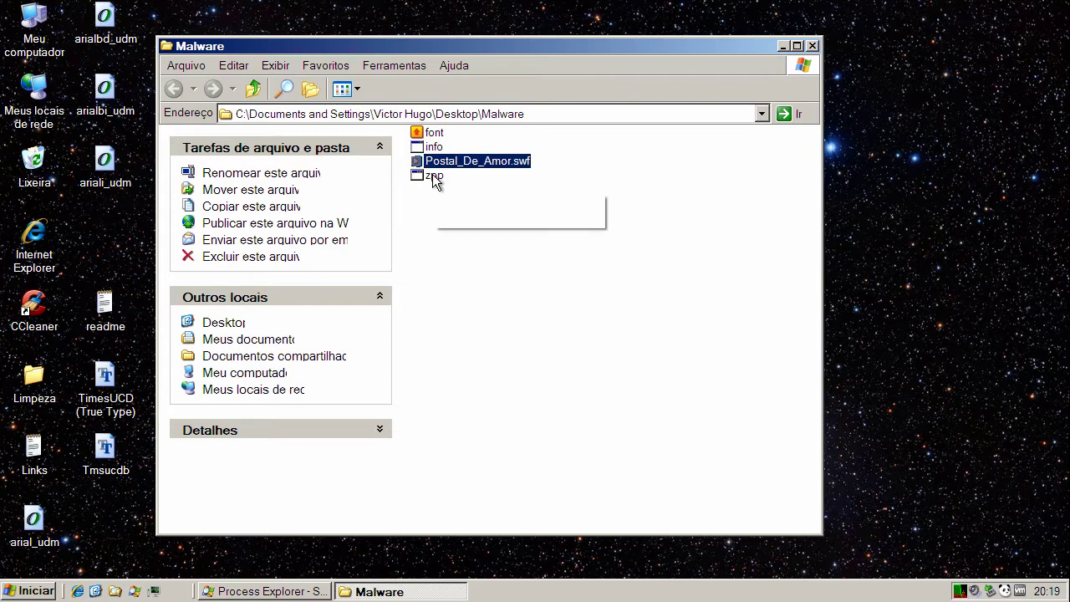
left_click(433, 178)
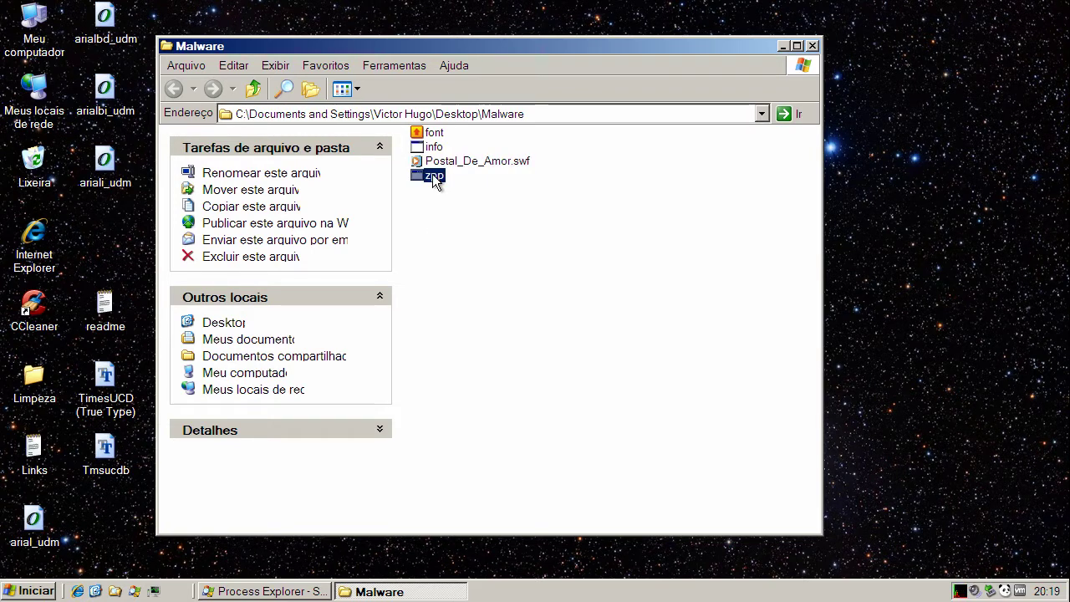
- Close the Malware folder, switch to Process Explorer to check the running processes, and minimize it
left_click(811, 46)
left_click(288, 592)
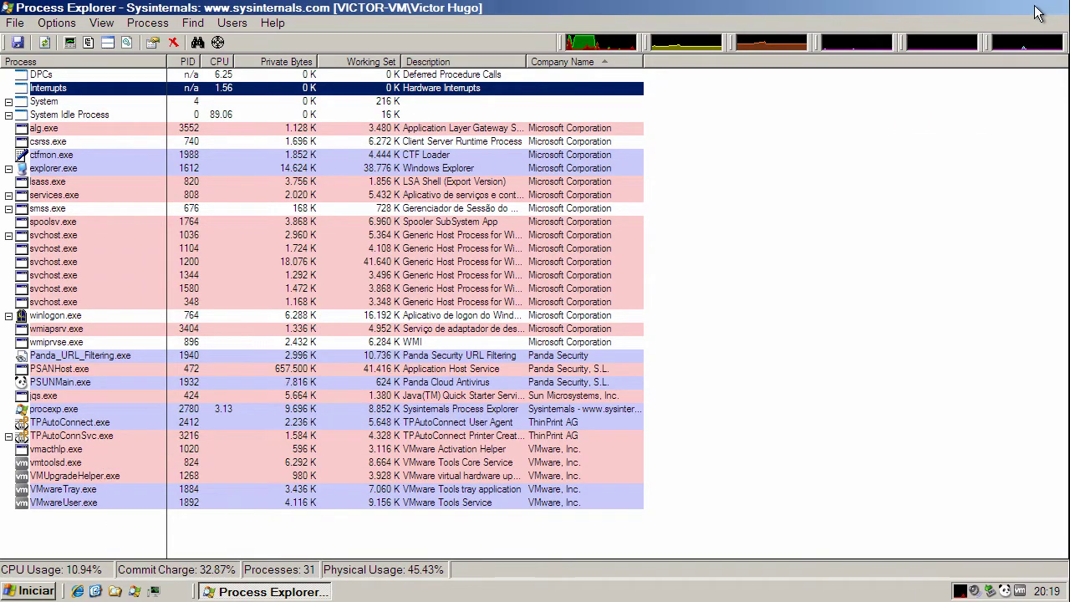
left_click(1031, 7)
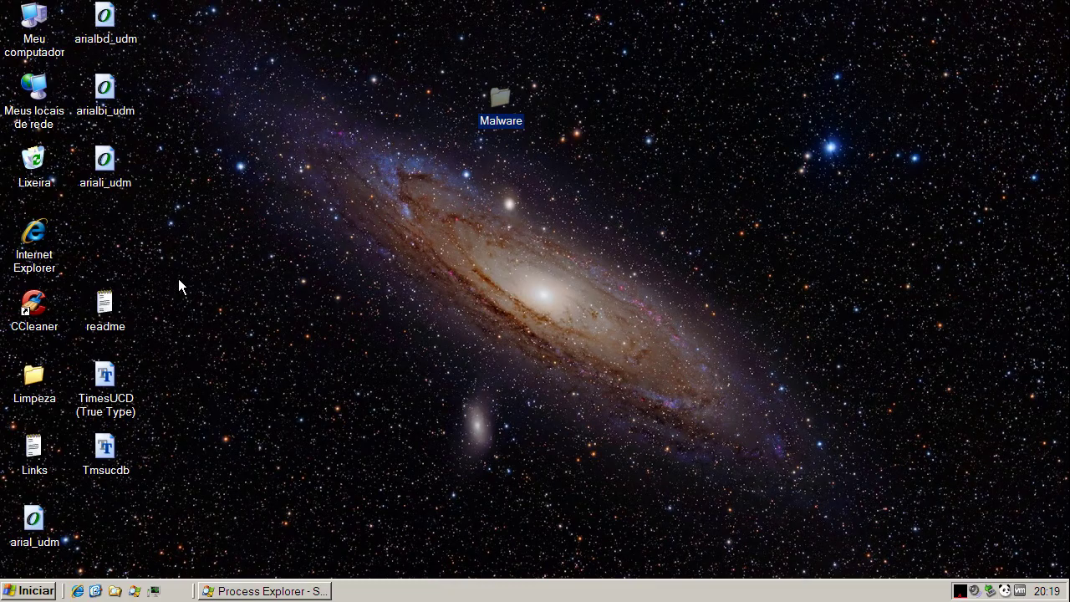
- Open CCleaner, decline its update offer, run the cleaning twice with the current selections, and close it
left_click(45, 316)
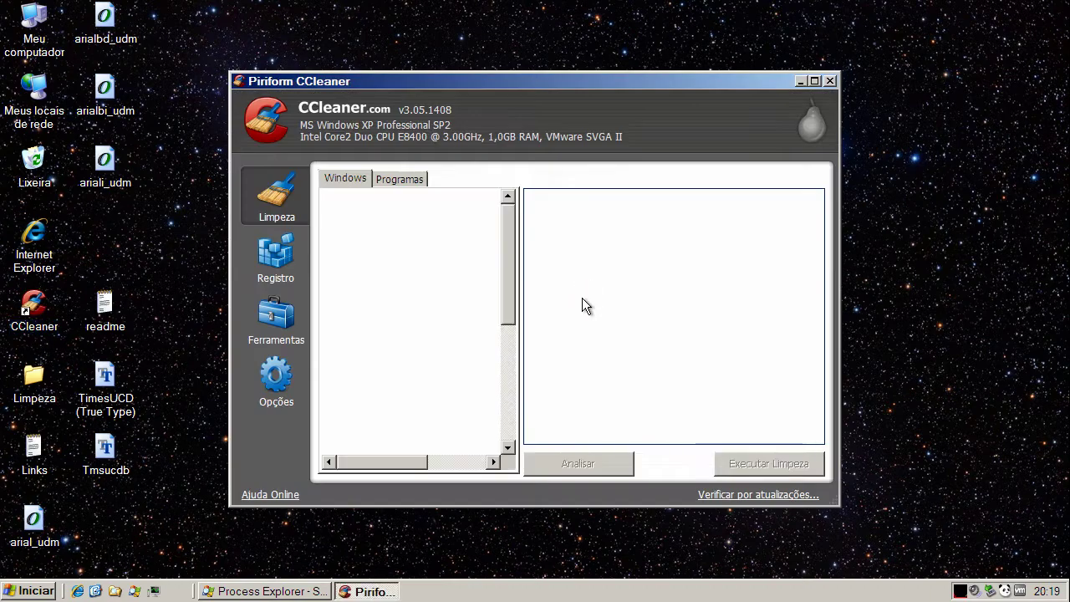
left_click(589, 328)
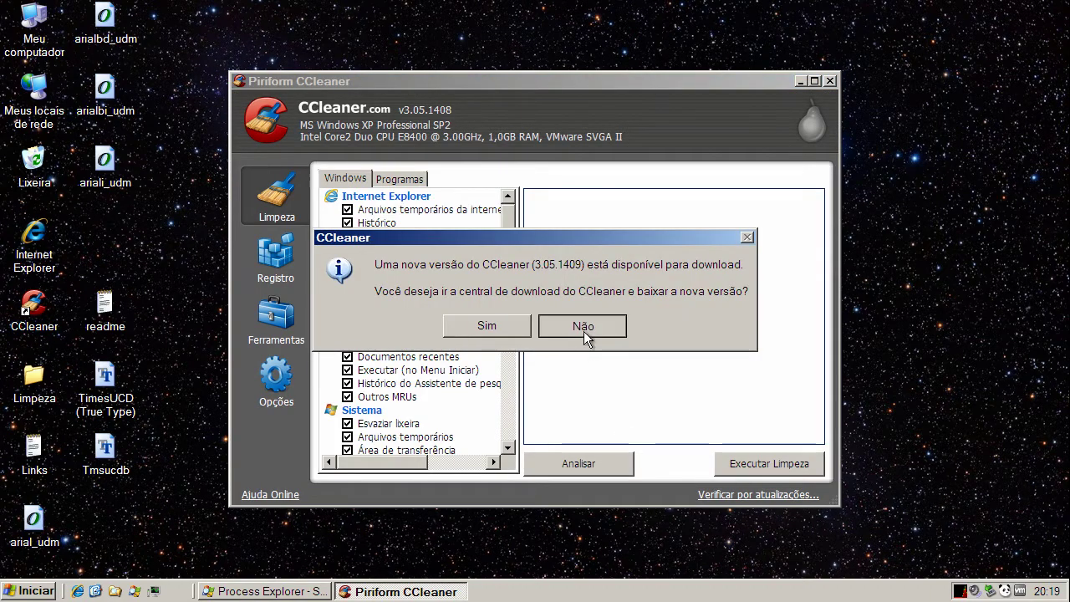
left_click(764, 470)
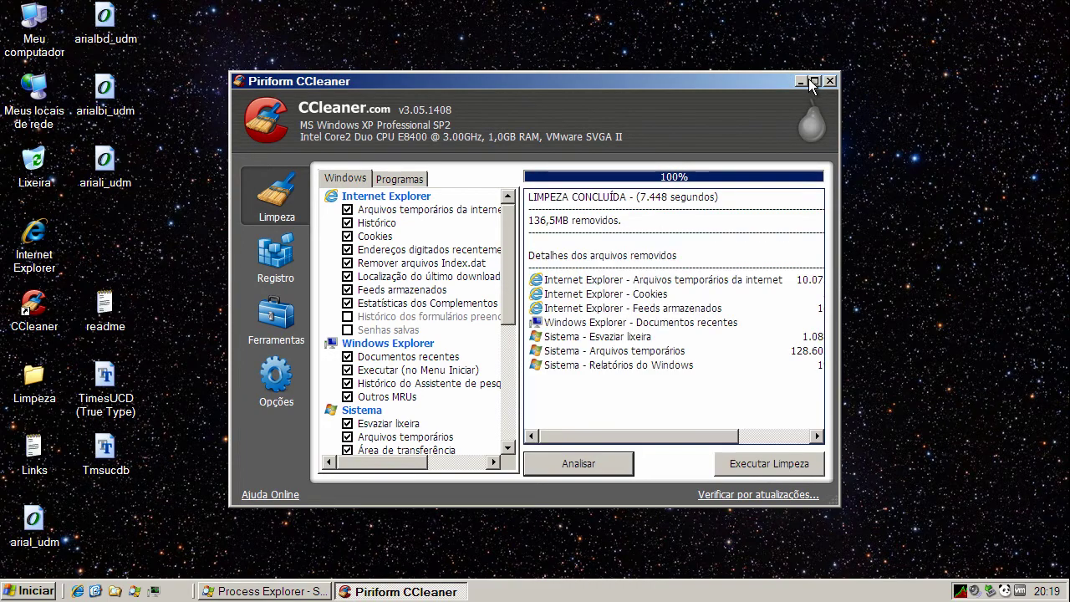
left_click(749, 465)
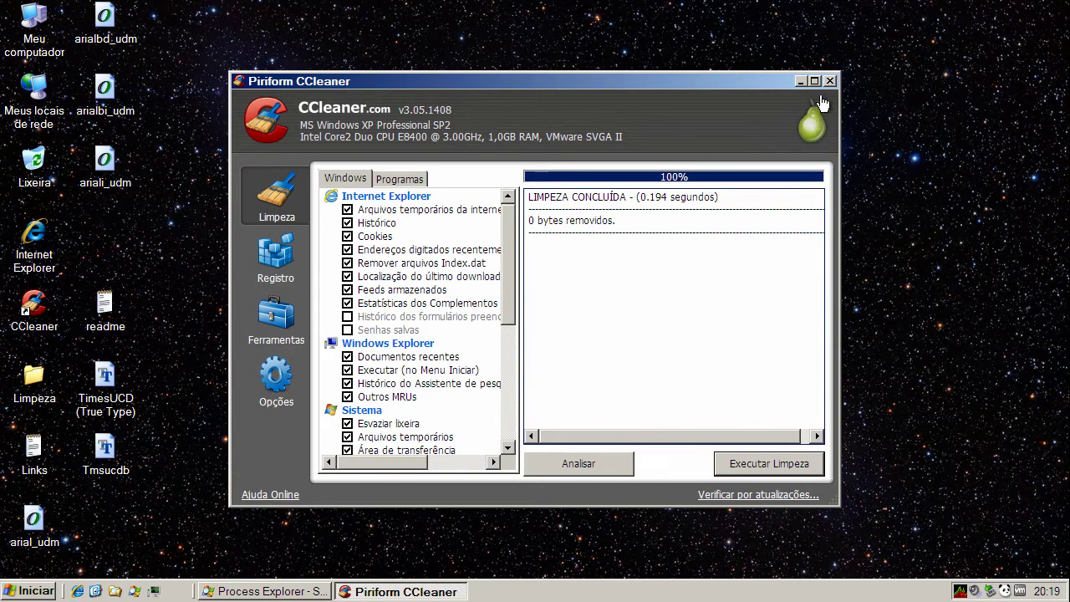
left_click(830, 81)
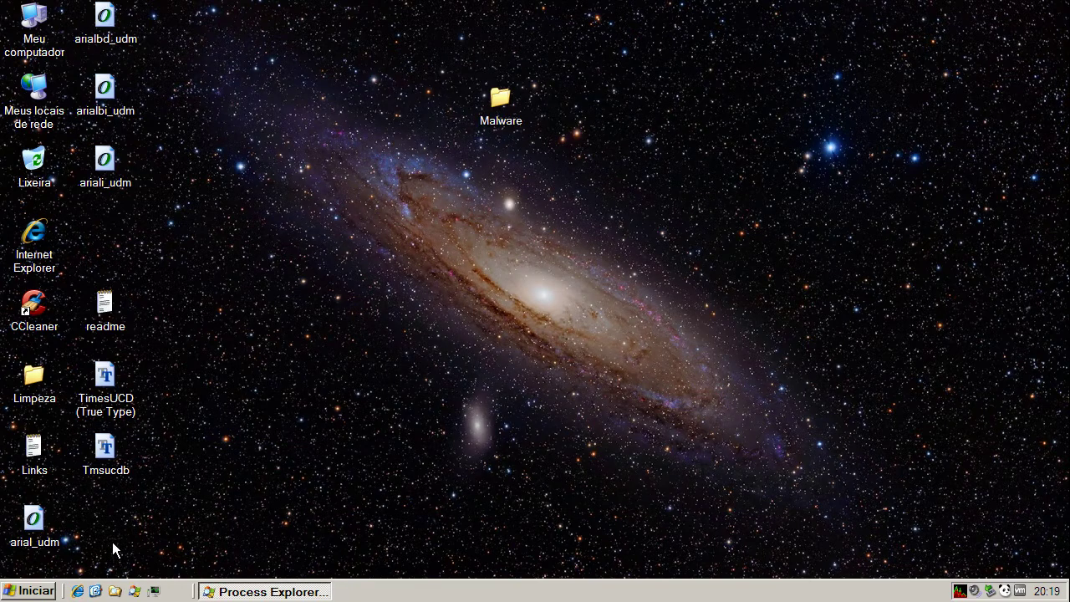
- Launch CCE from the x32 subfolder of cce_1.6.183539.73_x32 in the Limpeza folder, and close the folder window
double_click(33, 377)
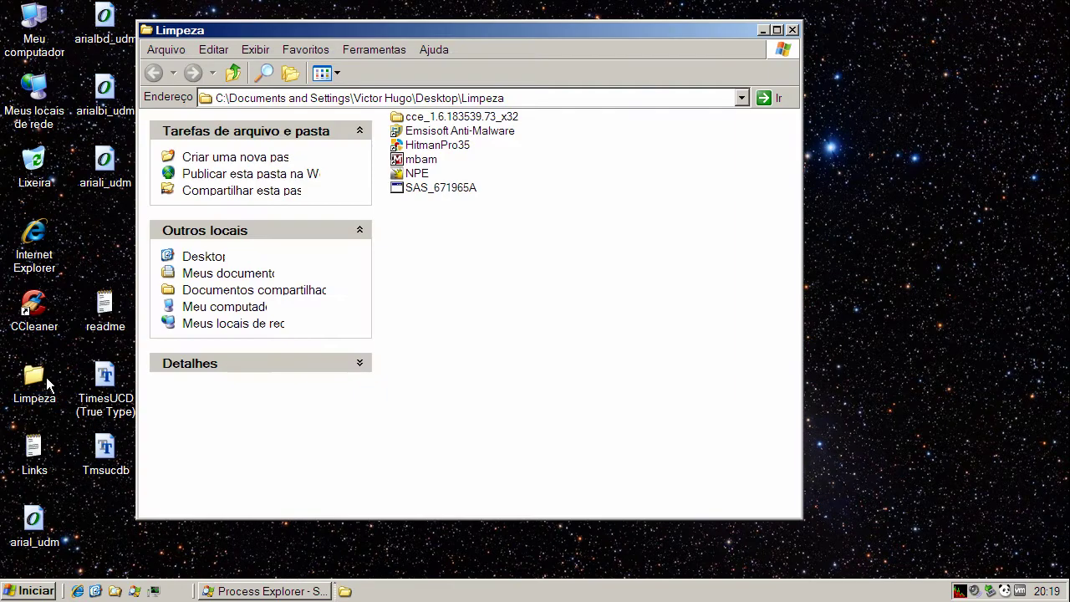
double_click(443, 112)
double_click(412, 117)
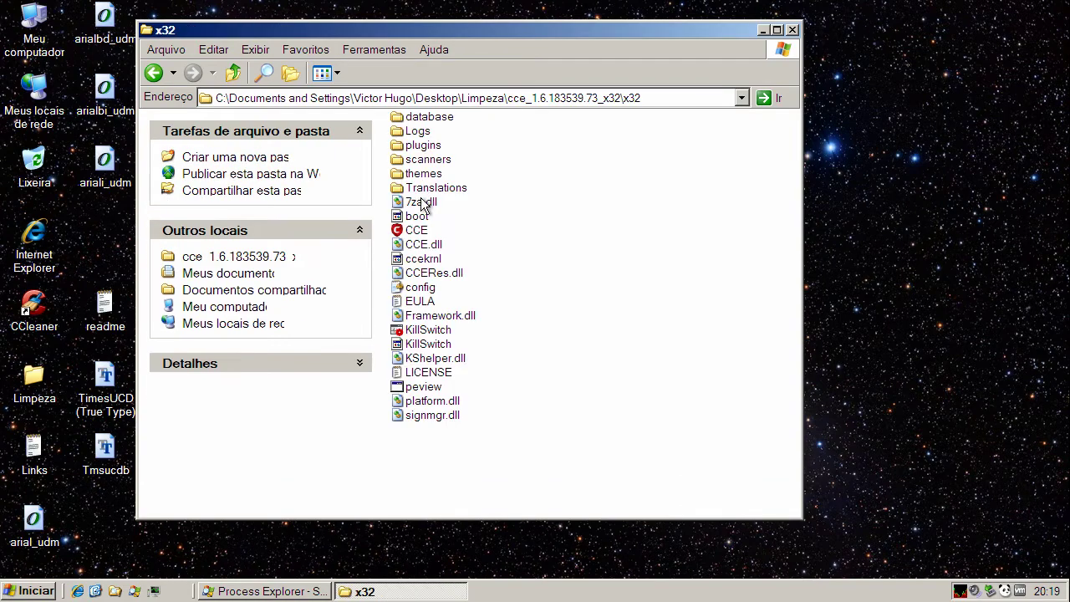
left_click(417, 230)
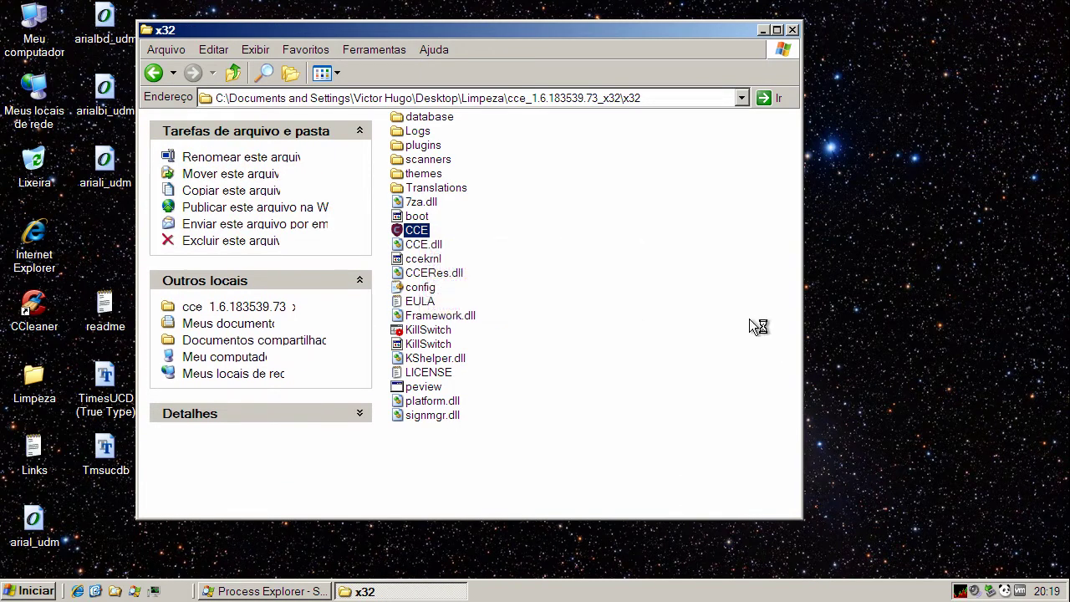
left_click(791, 31)
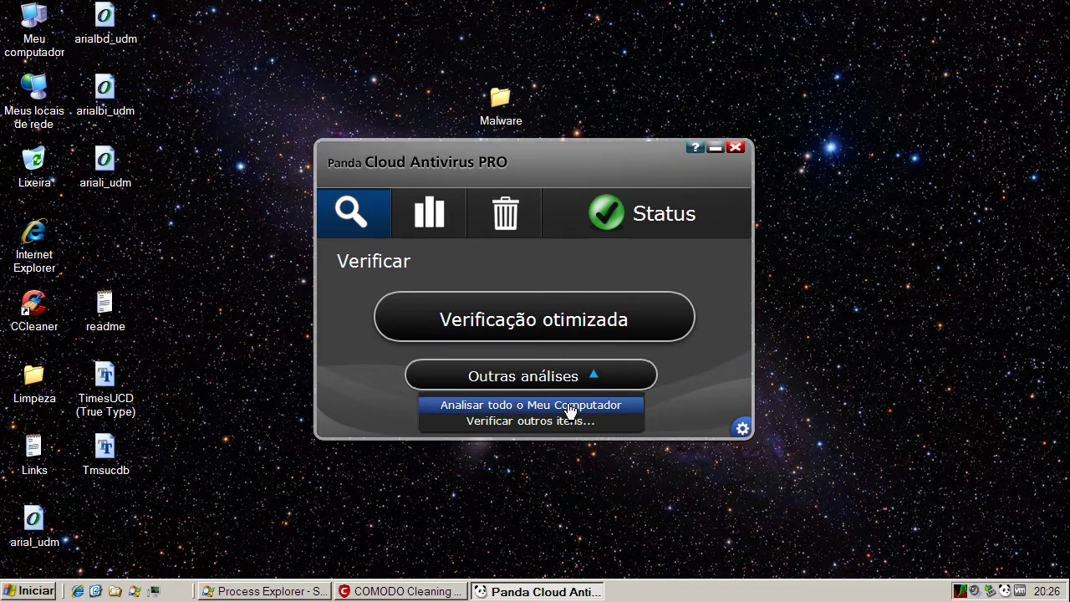
- Scan the whole computer with Panda Cloud Antivirus PRO, open the neutralized cookie's details, and close the browser window that appears
left_click(519, 408)
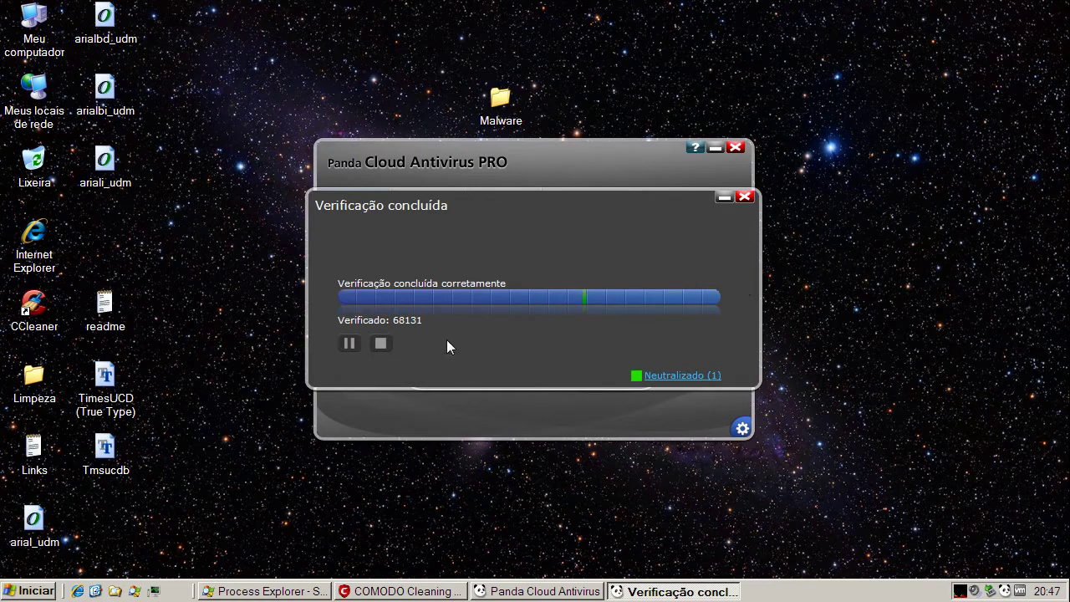
mouse_move(584, 297)
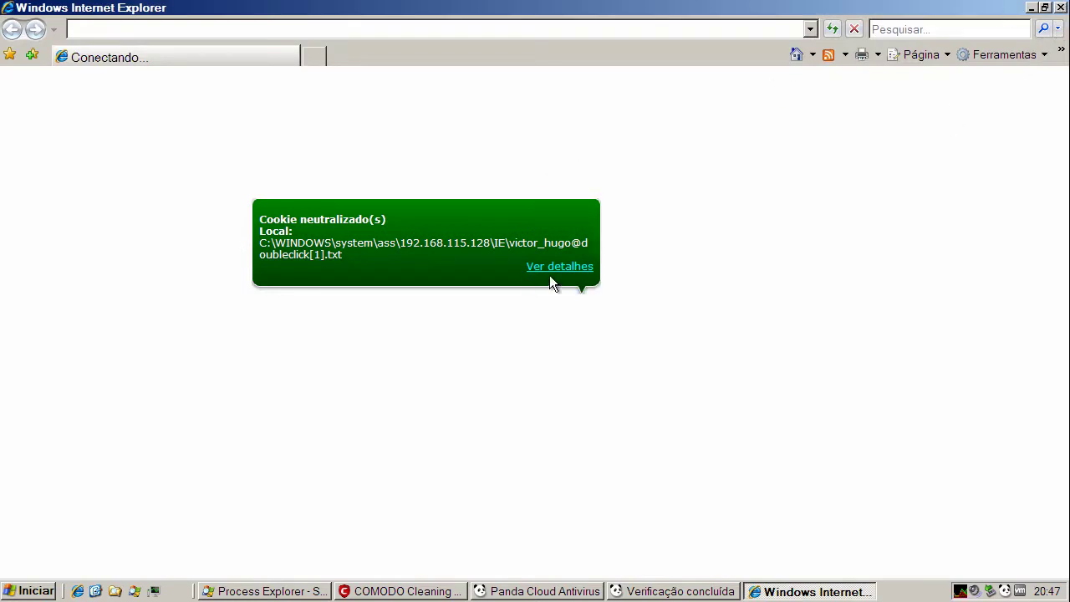
left_click(549, 277)
left_click(1063, 8)
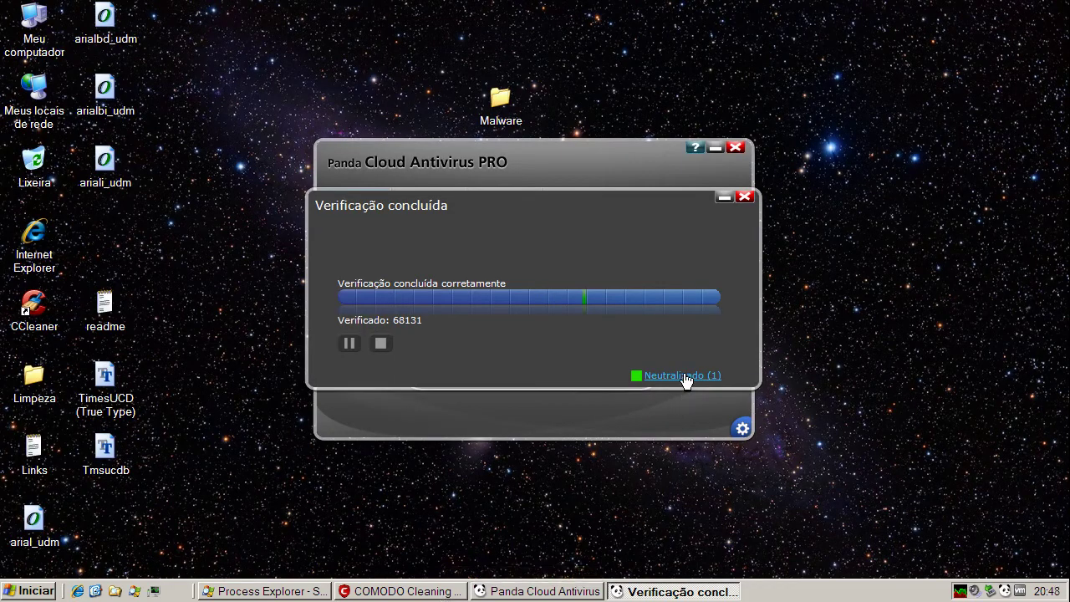
- Review the list of neutralized items from the Panda scan and close the results, scan and main Panda windows
left_click(683, 376)
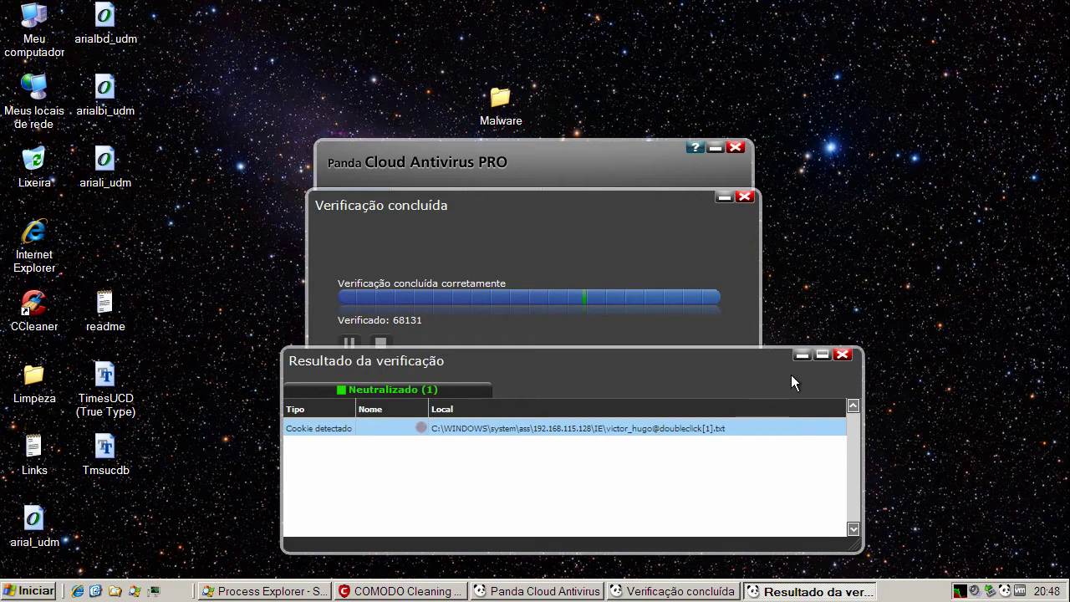
left_click(842, 354)
left_click(745, 197)
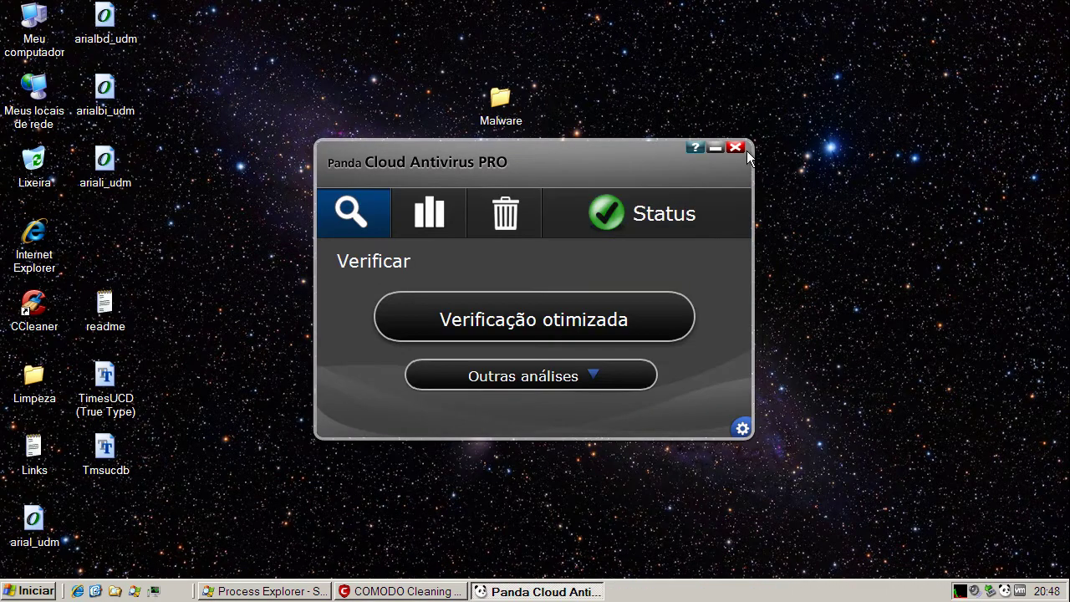
left_click(736, 148)
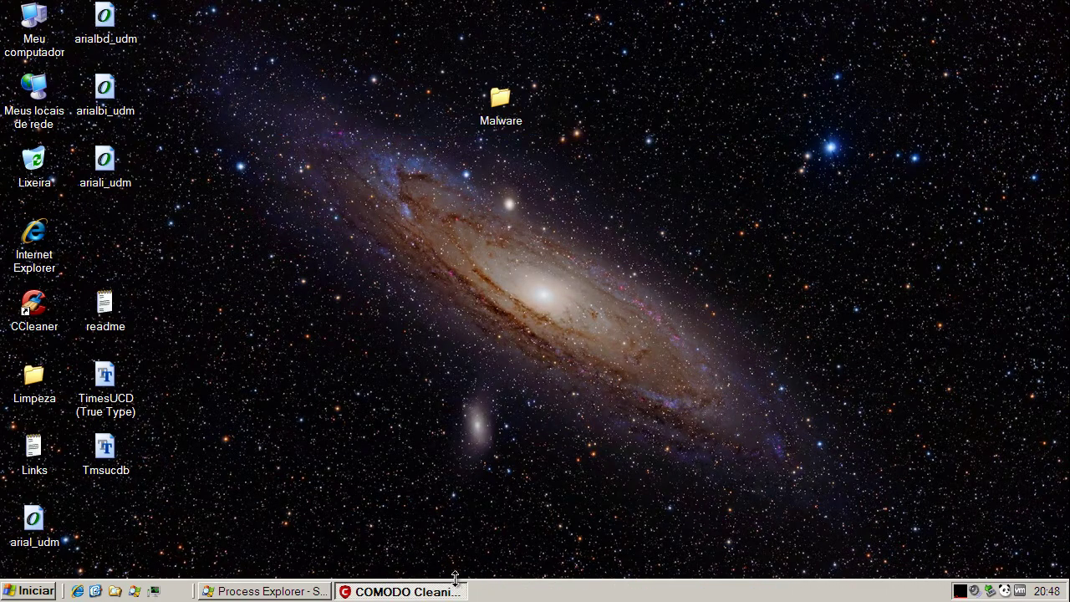
- Switch to COMODO Cleaning Essentials, start a Full scan and accept restarting the computer for rootkit scanning
left_click(454, 590)
left_click(449, 207)
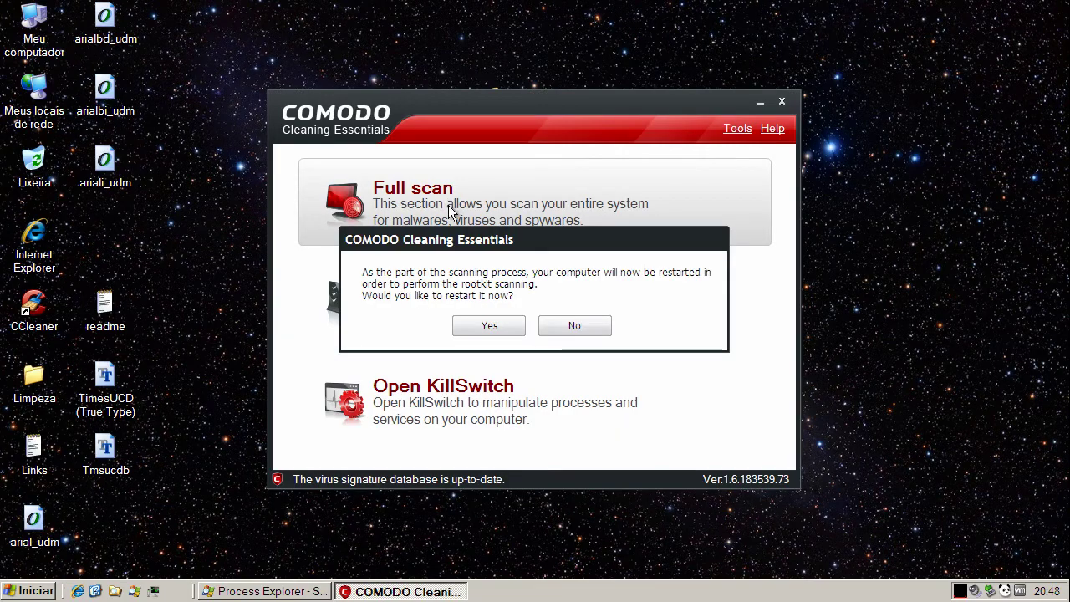
left_click(489, 324)
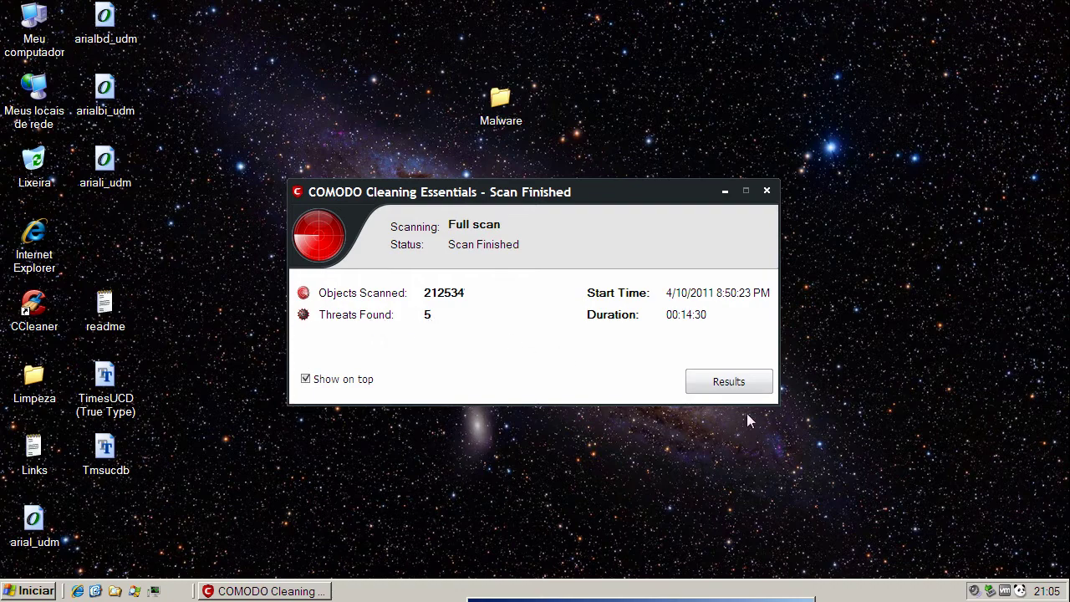
- Open the COMODO full scan results, widen the window and examine each detected threat and its file path
left_click(726, 387)
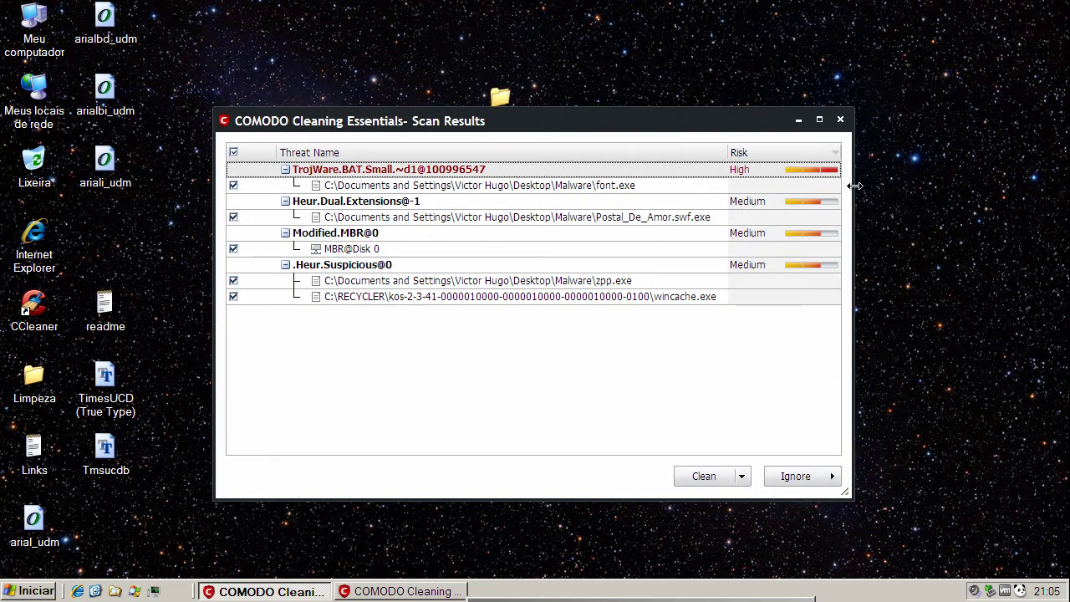
left_click_drag(855, 186, 972, 187)
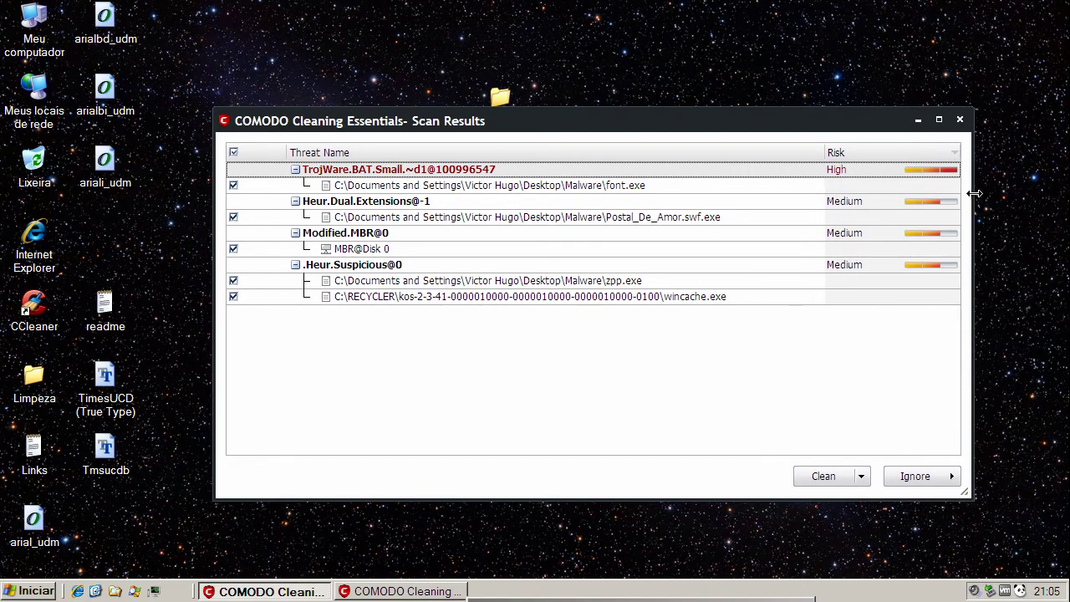
left_click(352, 185)
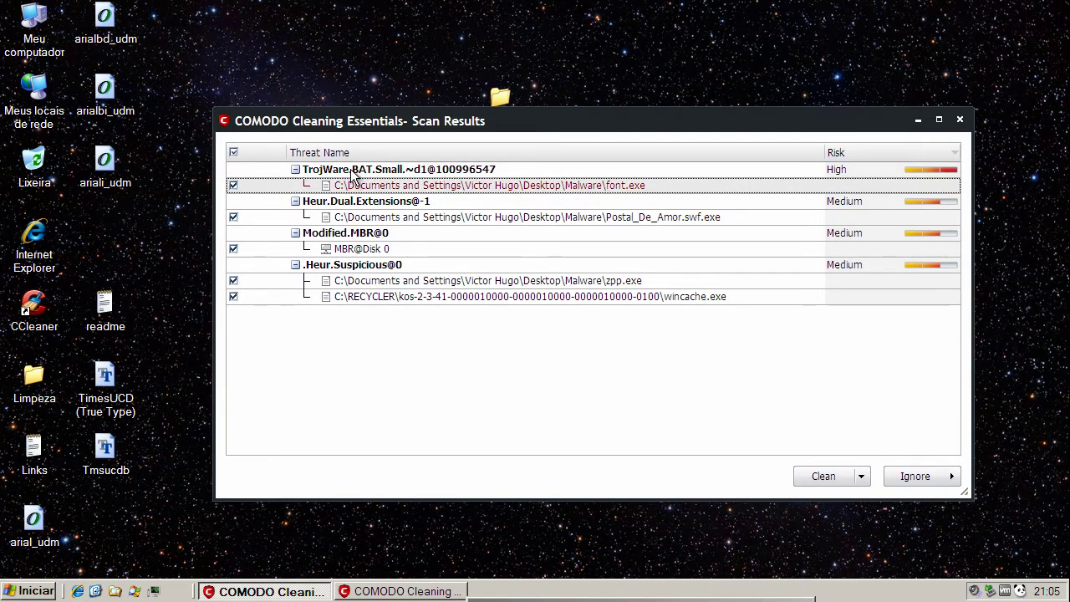
left_click(360, 220)
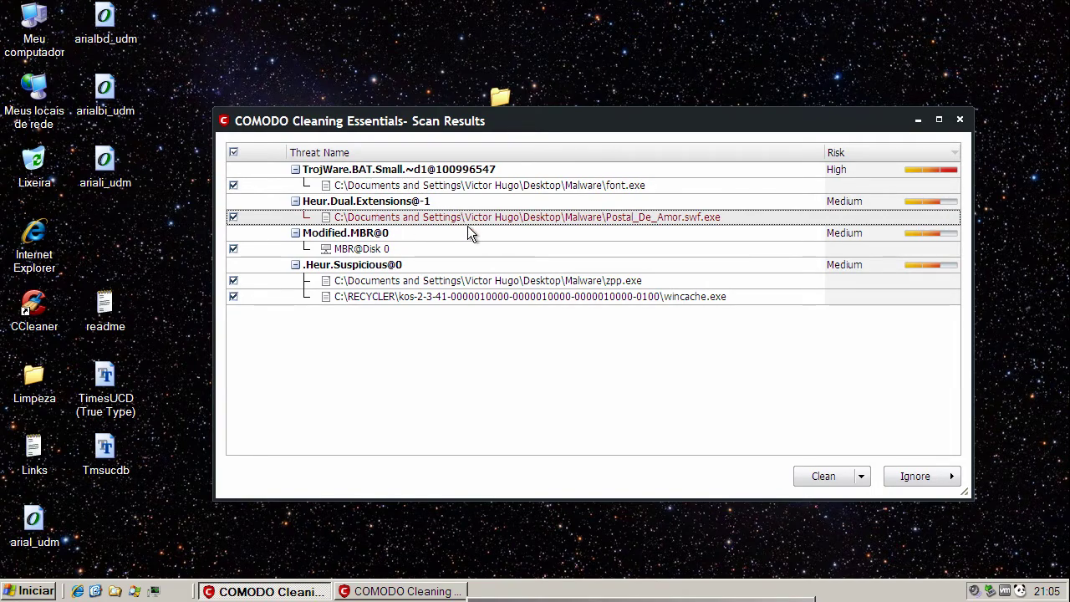
left_click(365, 251)
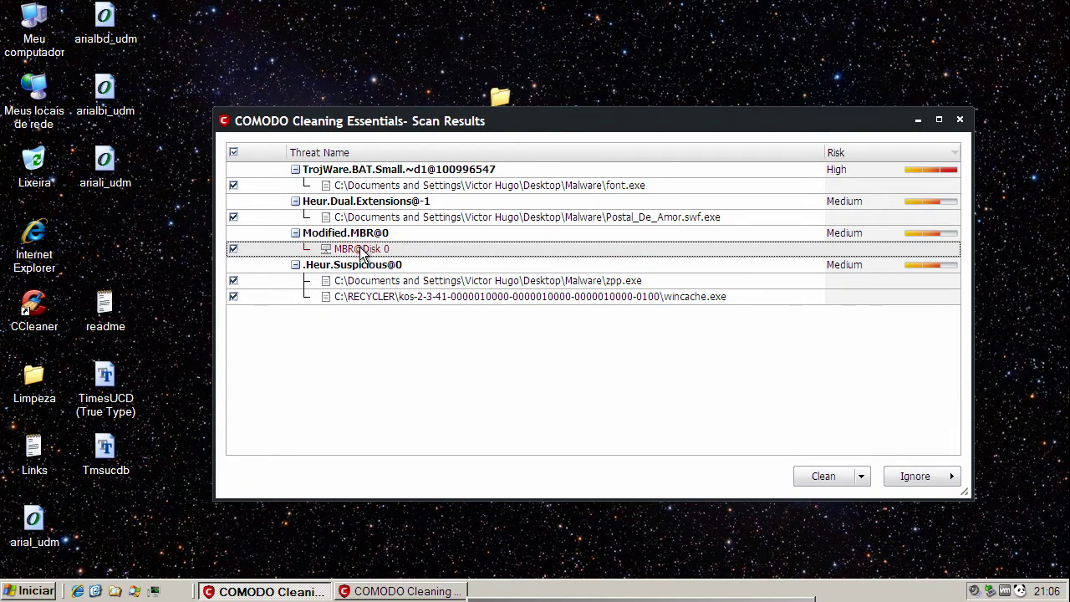
left_click(429, 285)
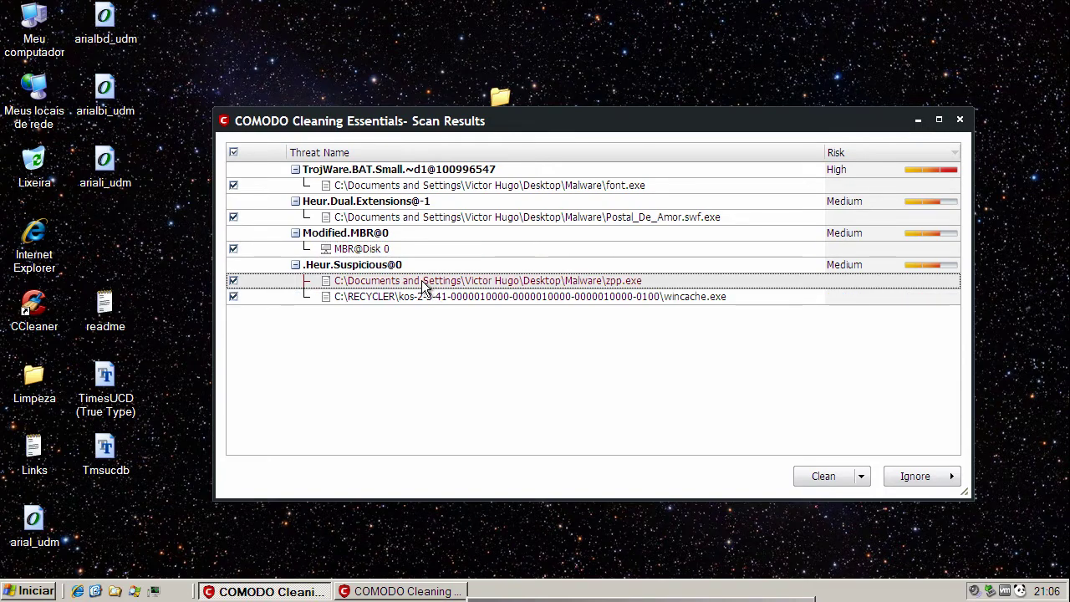
left_click(422, 298)
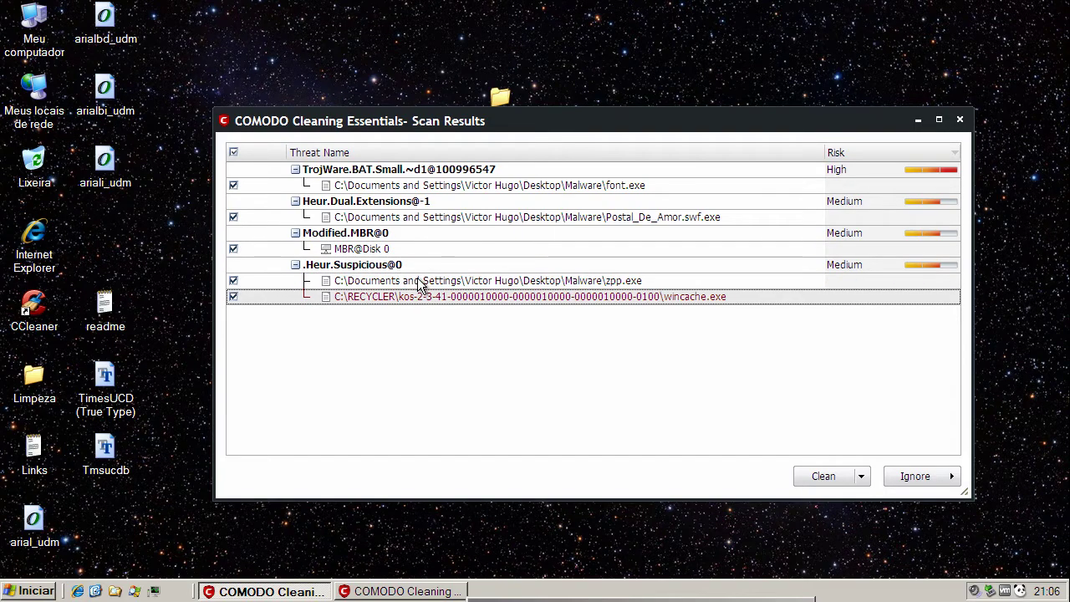
left_click(420, 283)
left_click(431, 298)
left_click(431, 284)
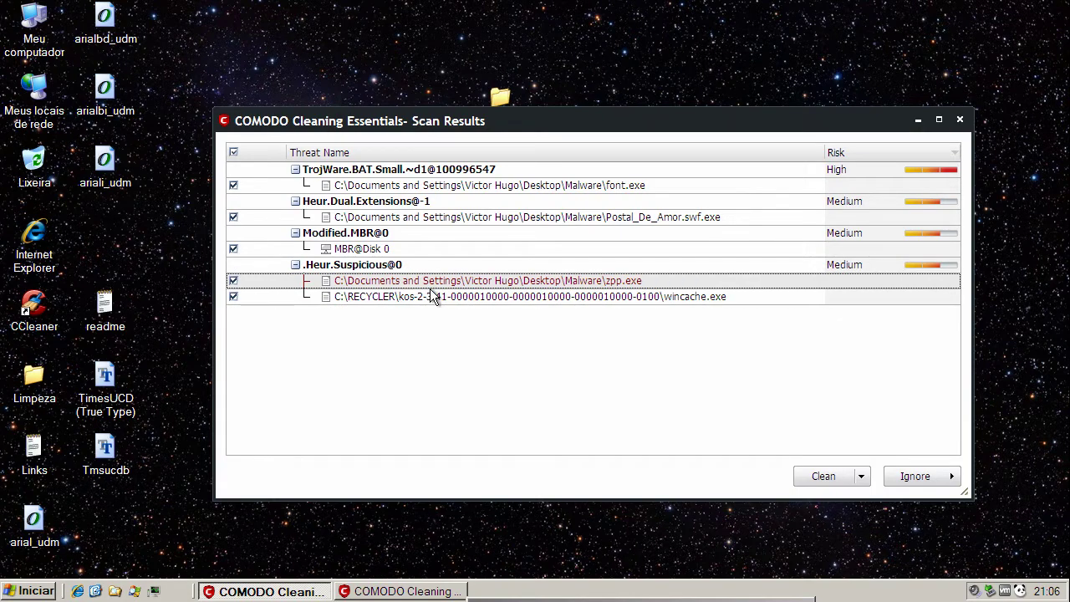
left_click(432, 297)
left_click(432, 285)
left_click(432, 297)
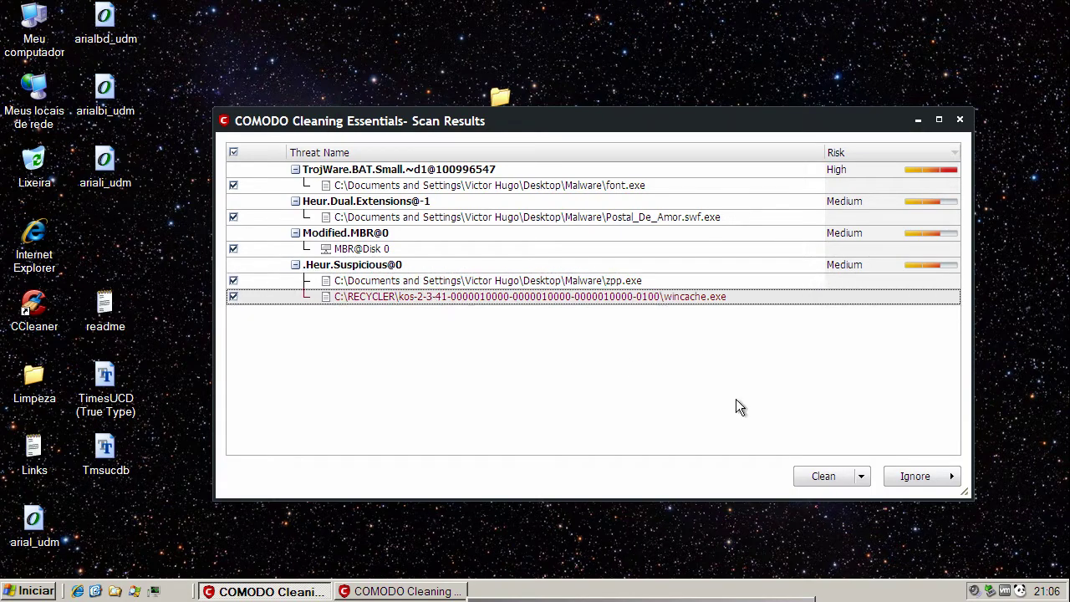
- Clean all the checked threats in COMODO Cleaning Essentials and close the scan results
left_click(824, 476)
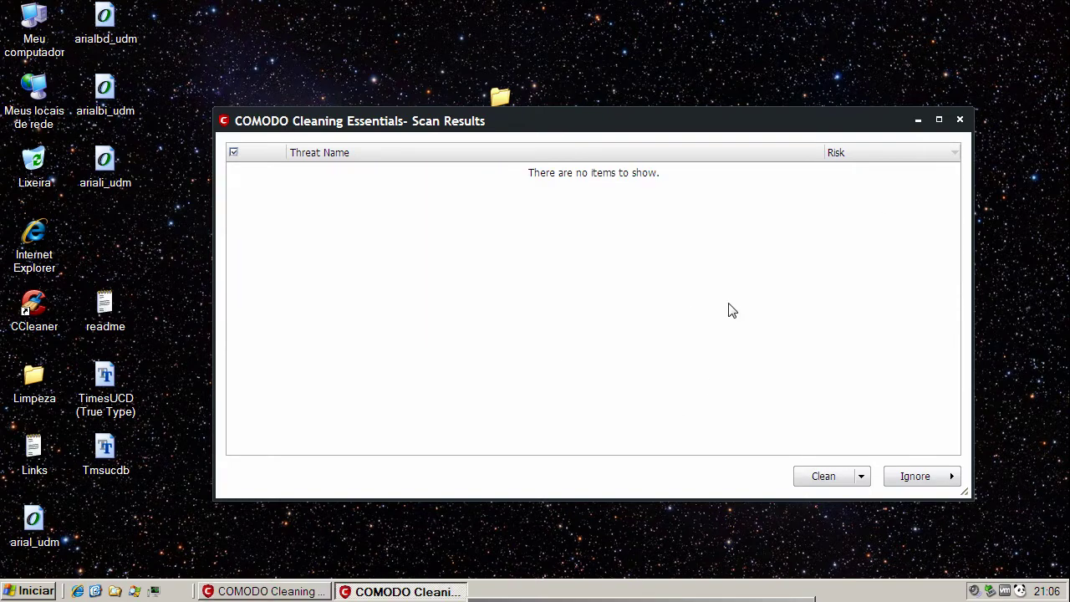
left_click(960, 119)
left_click(561, 337)
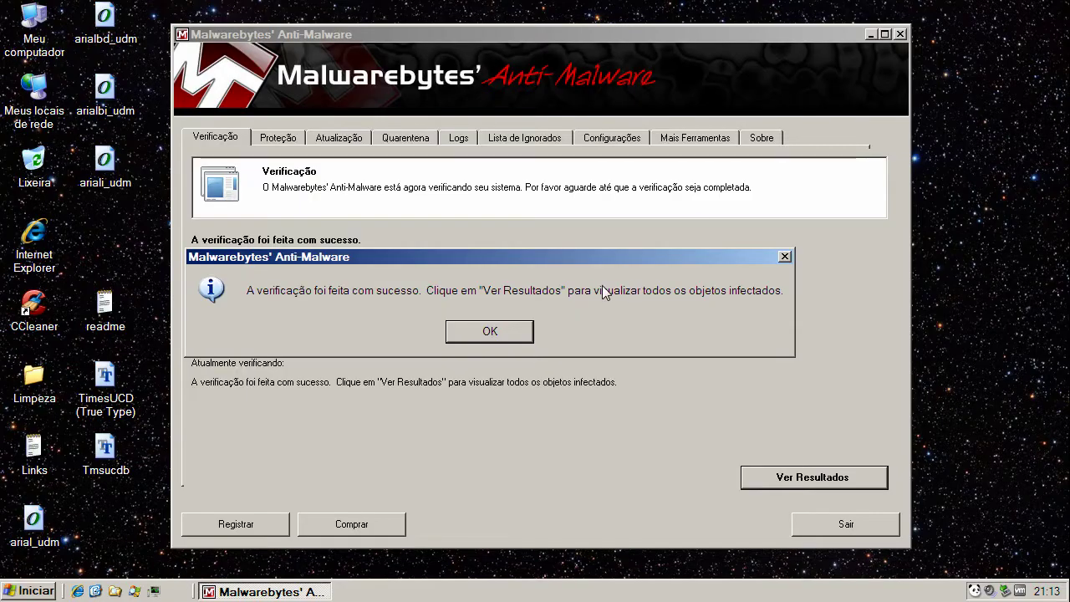
- Show the results of the finished Malwarebytes' Anti-Malware quick scan and widen the Ítem column
left_click(492, 331)
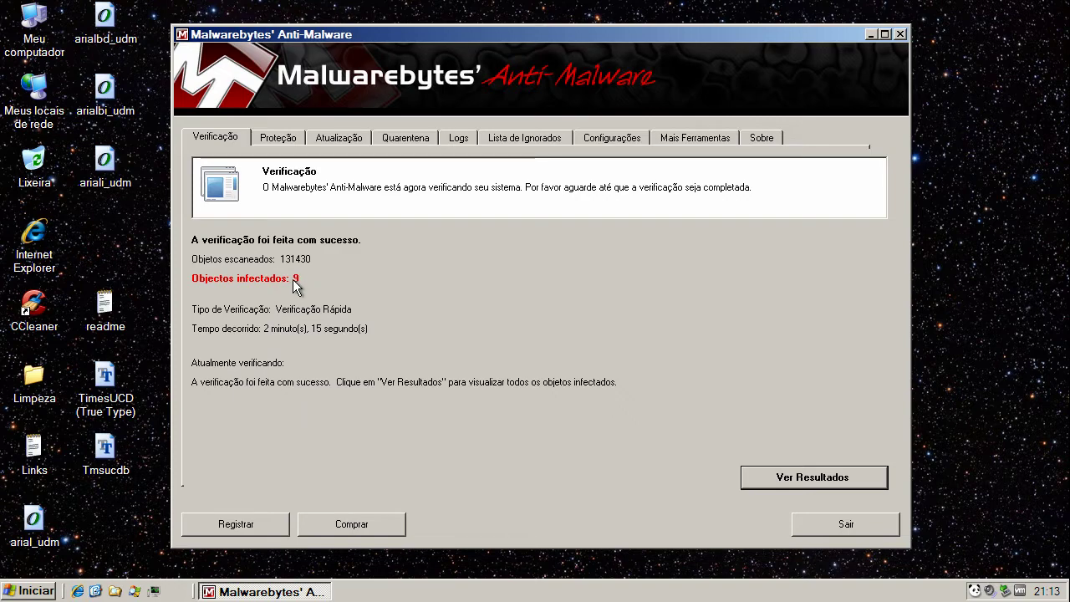
left_click(874, 484)
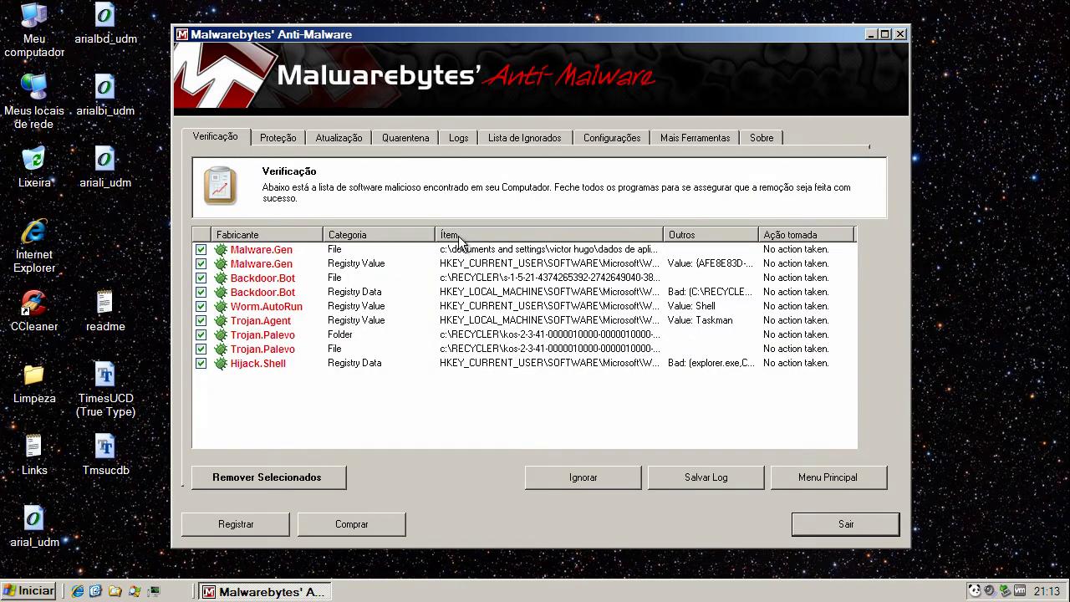
left_click_drag(439, 231, 522, 234)
left_click_drag(741, 238, 824, 238)
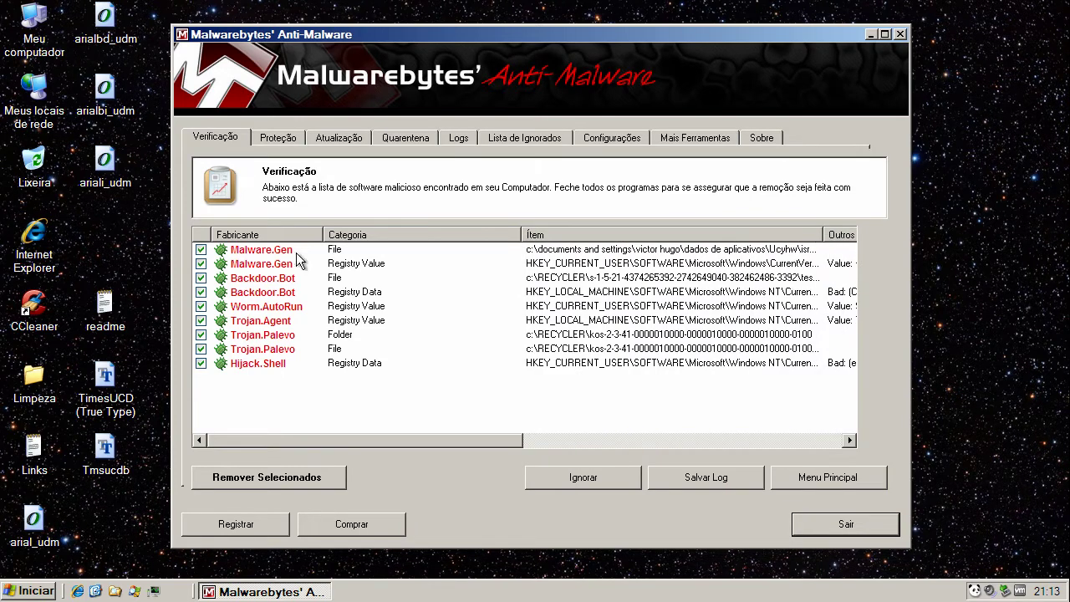
- Examine the Malwarebytes detections one by one, from Malware.Gen through Hijack.Shell, checking their categories and locations
left_click(240, 251)
left_click(247, 264)
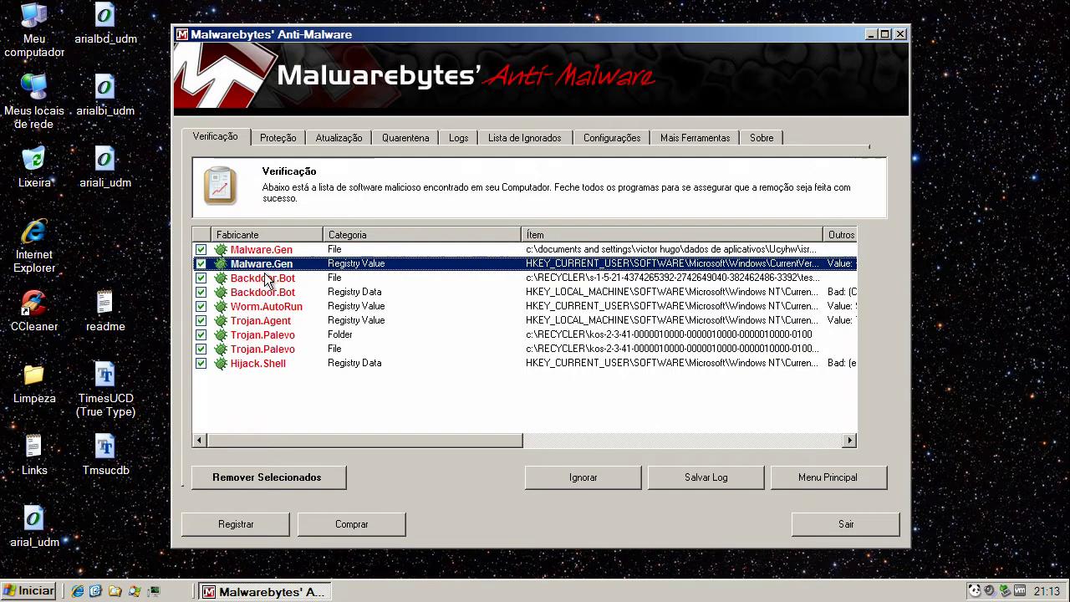
left_click(268, 282)
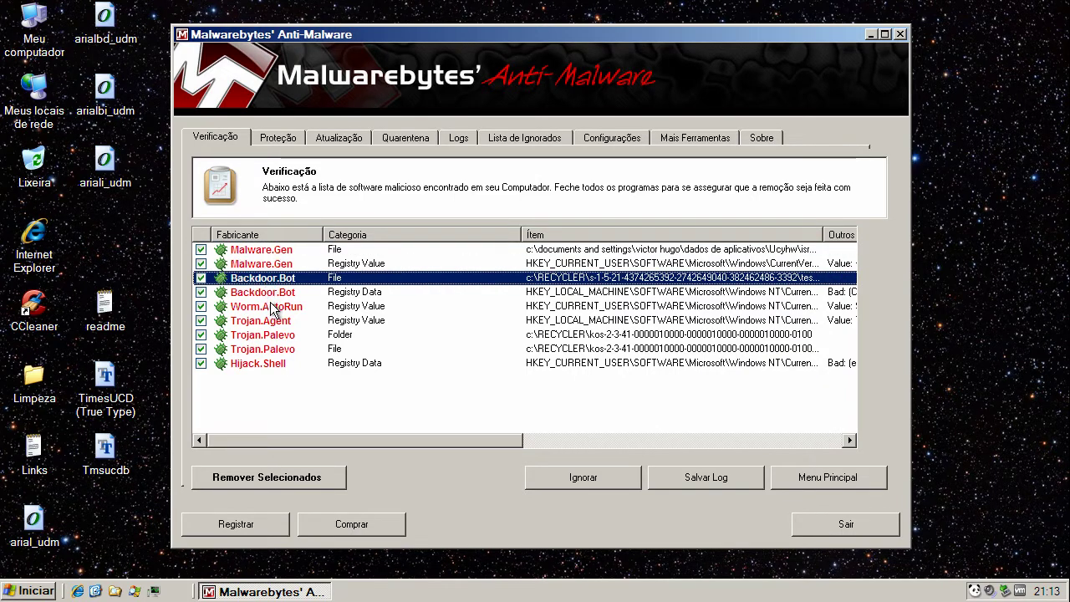
left_click(273, 307)
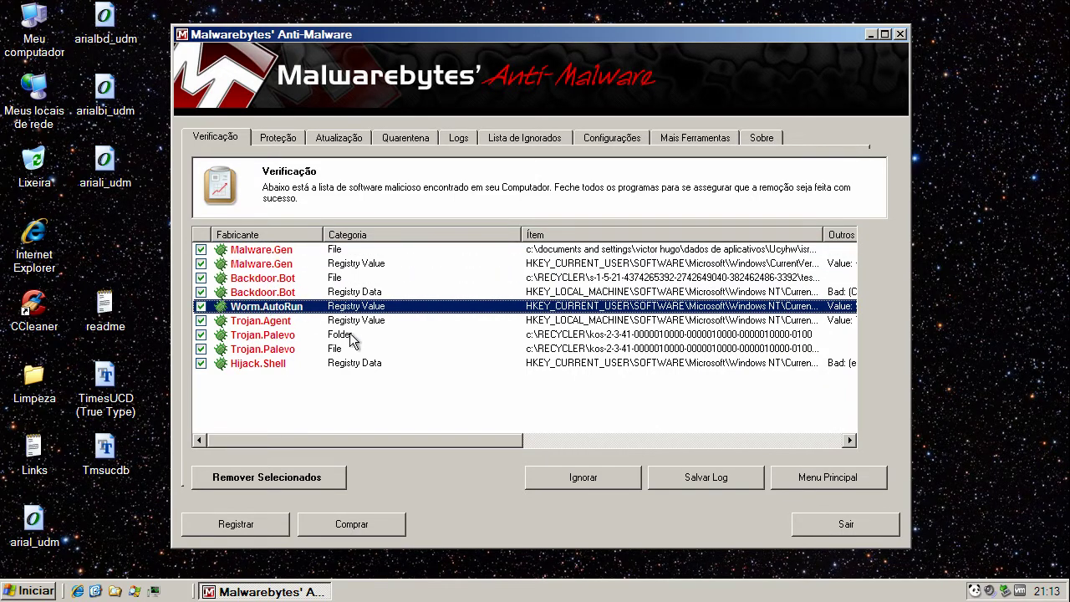
left_click(289, 324)
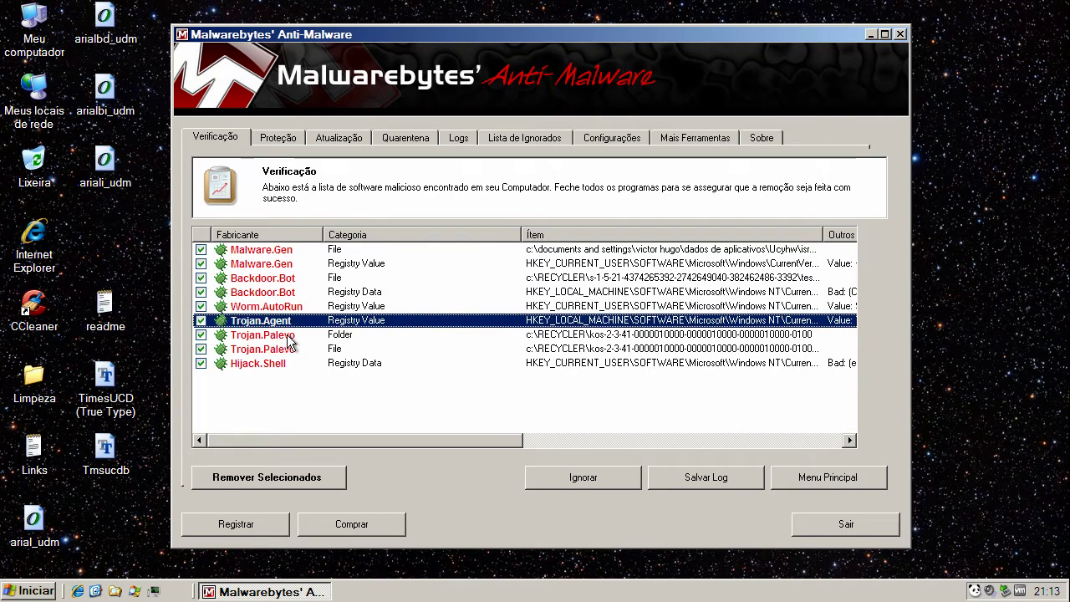
left_click(291, 336)
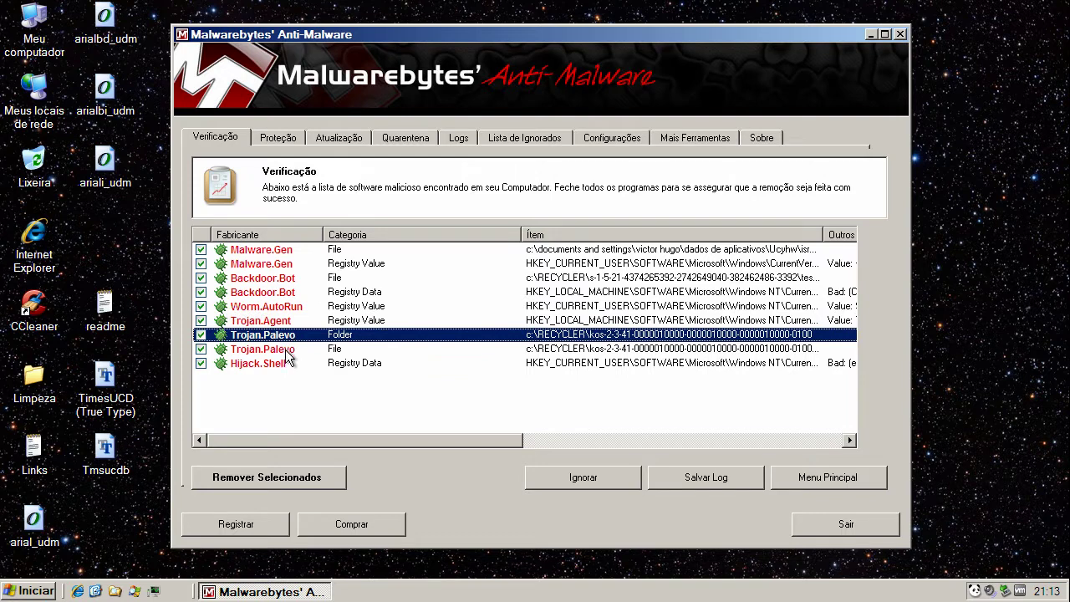
left_click(288, 350)
left_click(274, 366)
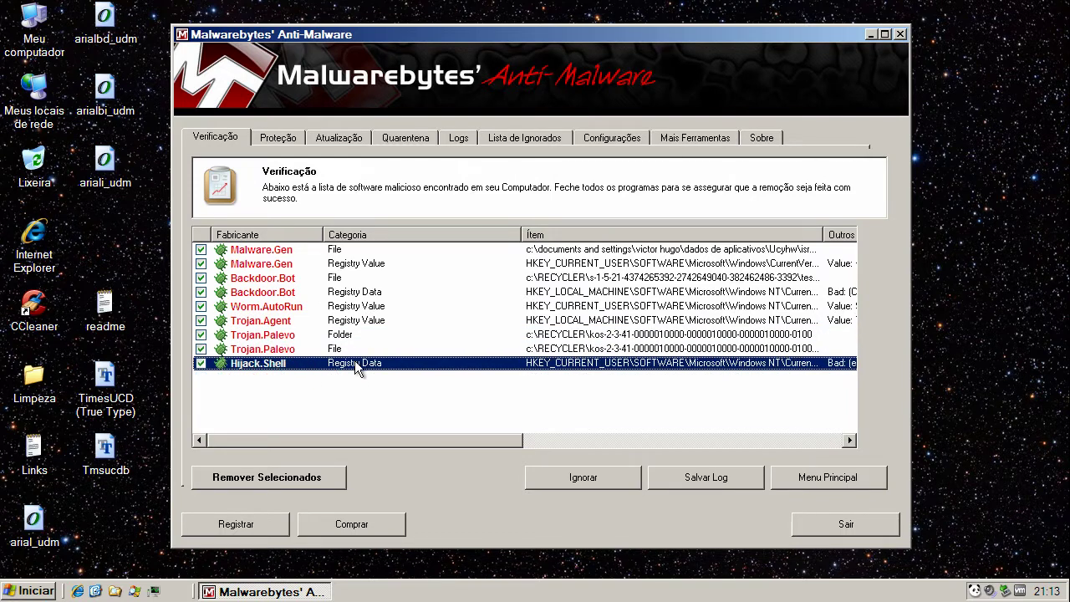
left_click_drag(500, 432, 396, 440)
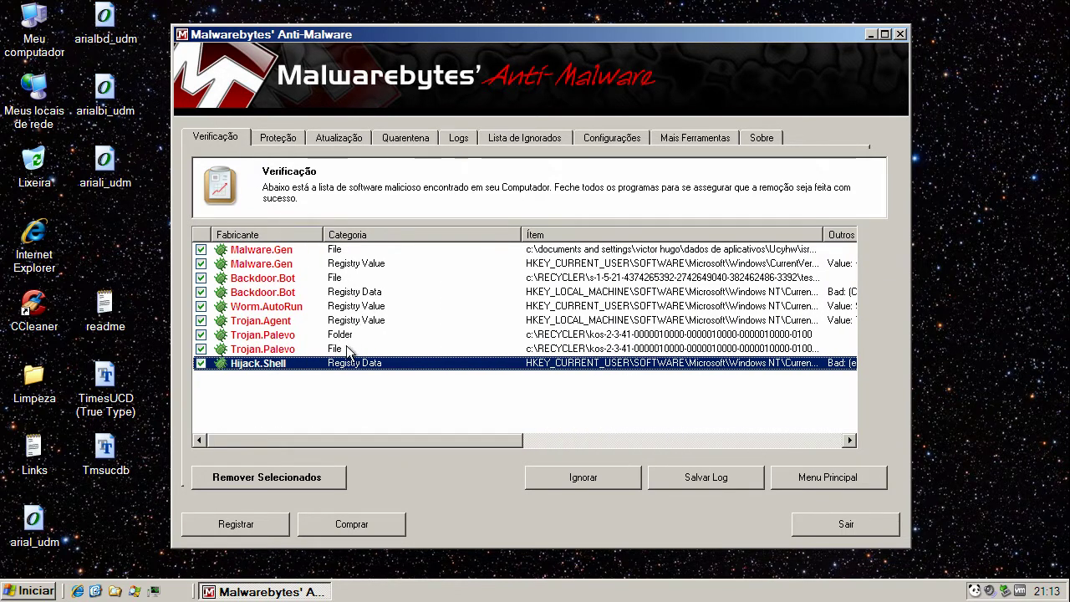
- Remove all the checked Malwarebytes detections, close the log file and decline restarting the computer
left_click(293, 474)
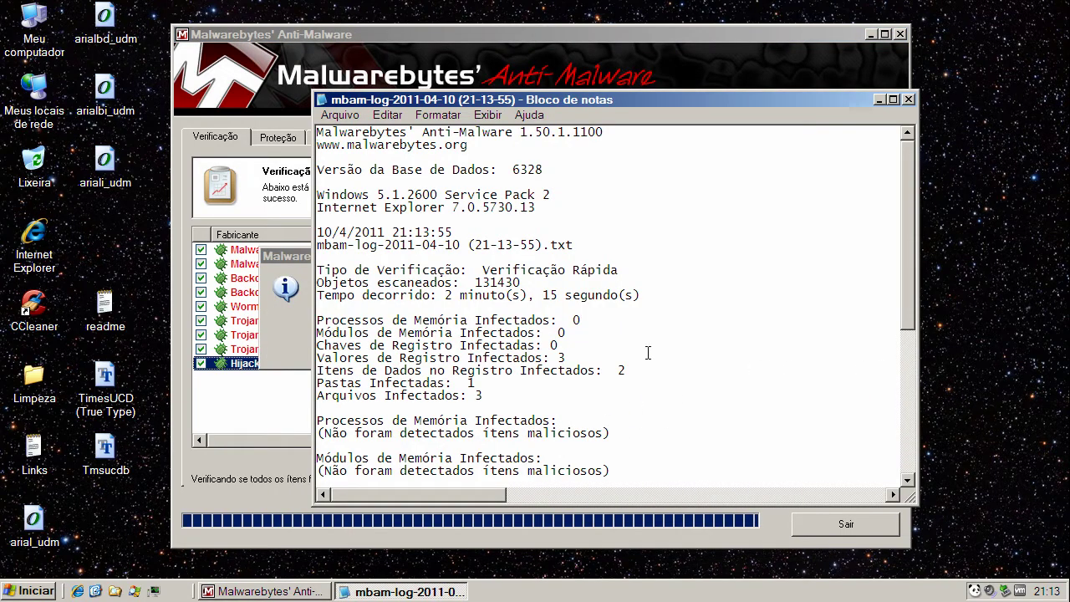
left_click(909, 100)
left_click(571, 347)
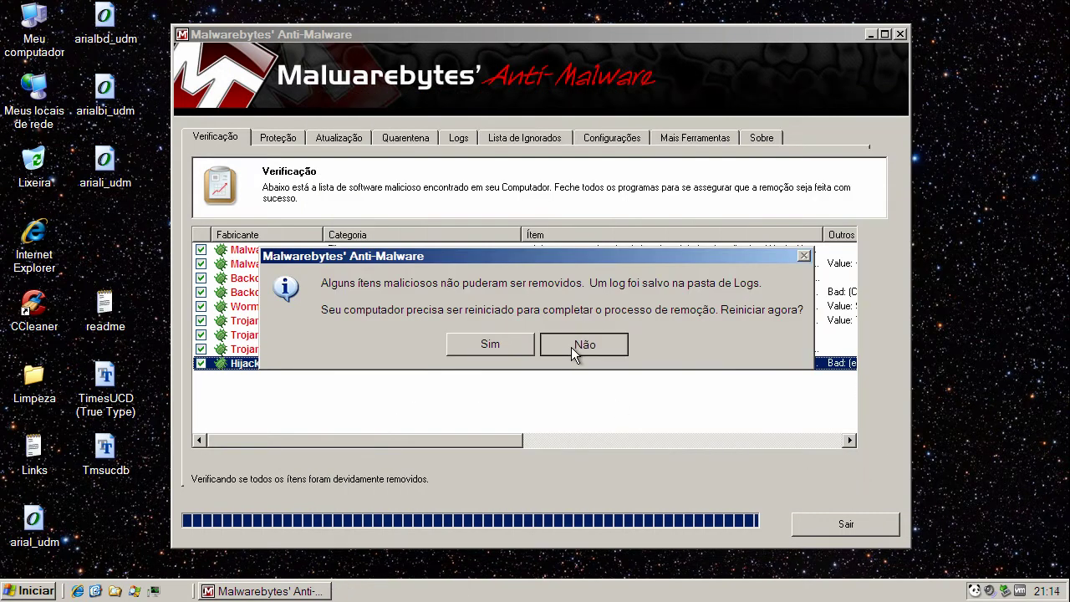
- Close Malwarebytes' Anti-Malware, launch HitmanPro35 from the Limpeza folder and start a Hitman Pro scan
left_click(845, 523)
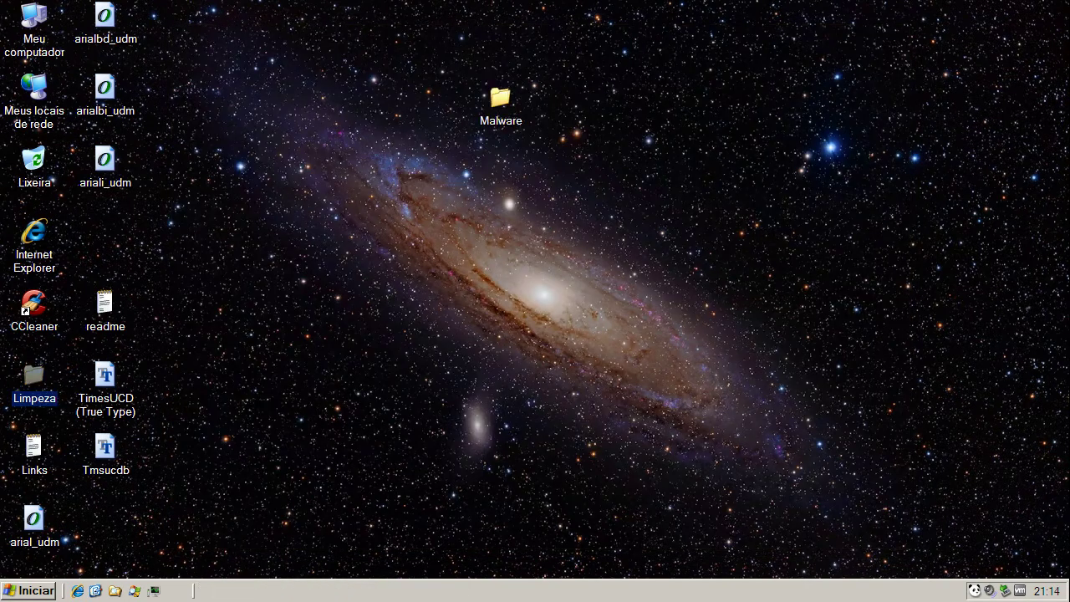
double_click(44, 371)
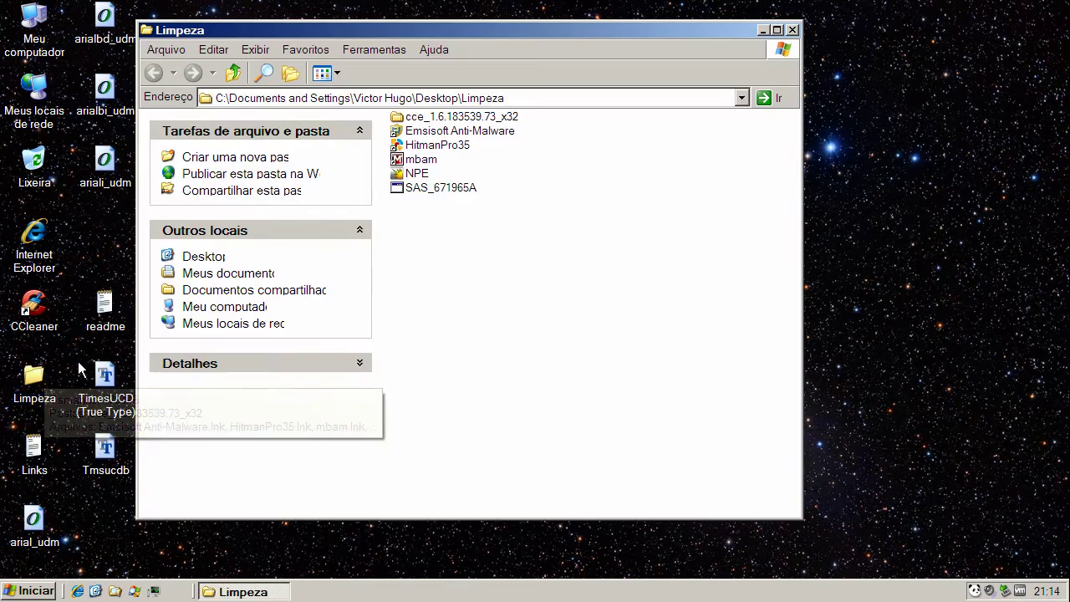
left_click(443, 146)
double_click(447, 147)
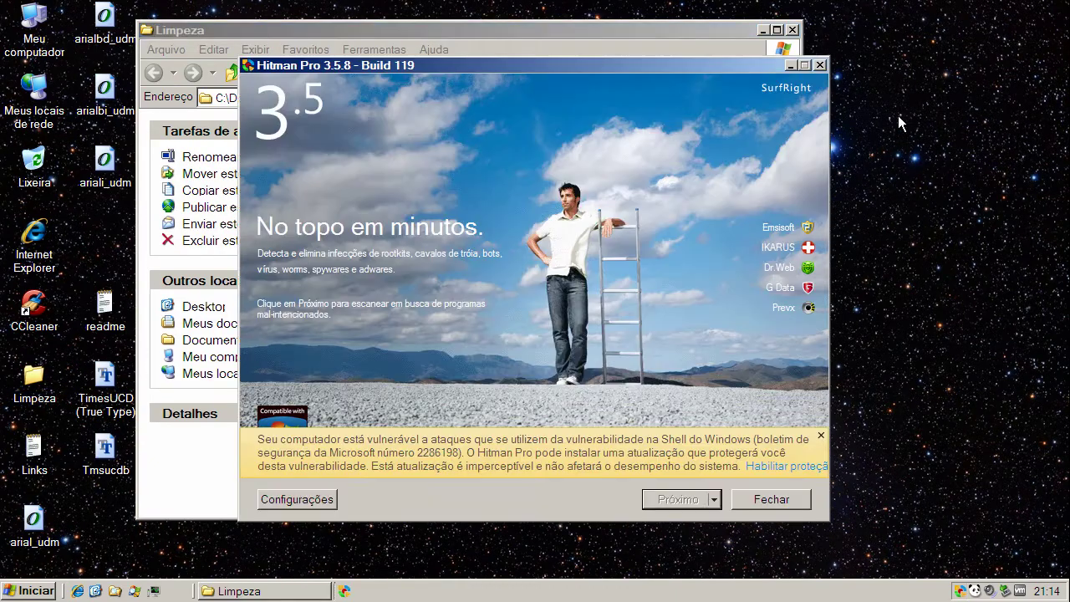
left_click(793, 30)
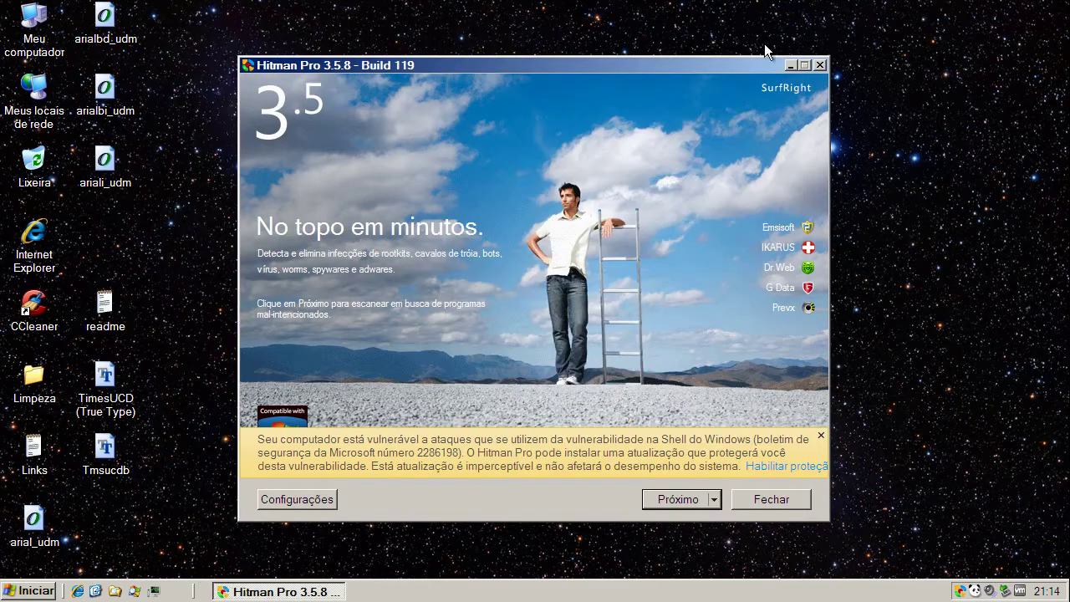
left_click_drag(718, 61, 718, 47)
left_click(677, 489)
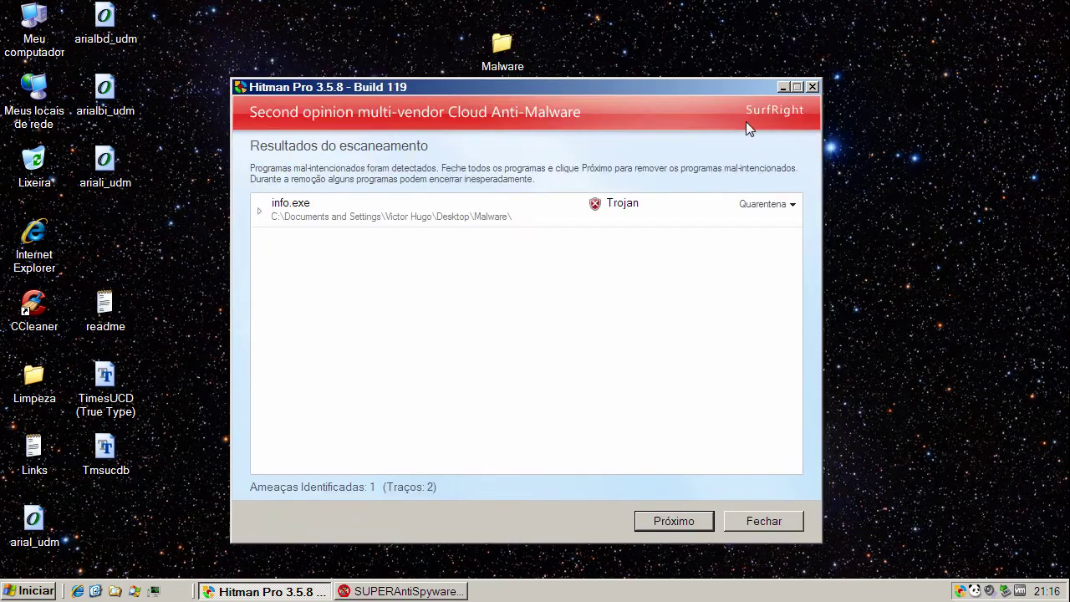
- Inspect the details of the info.exe detection and check the flagged file in the desktop's Malware folder
left_click(258, 211)
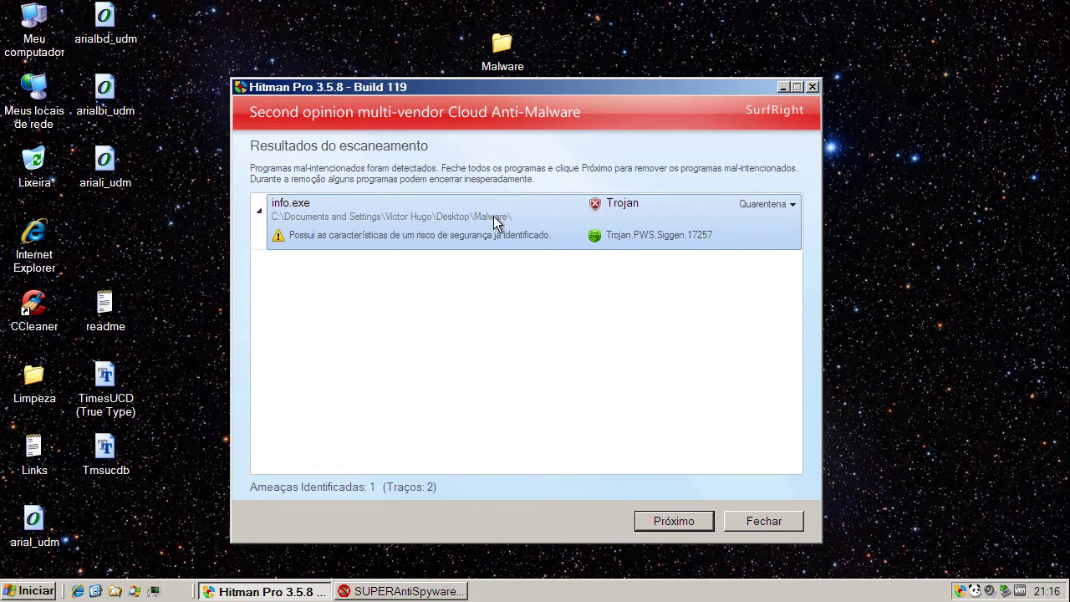
double_click(501, 53)
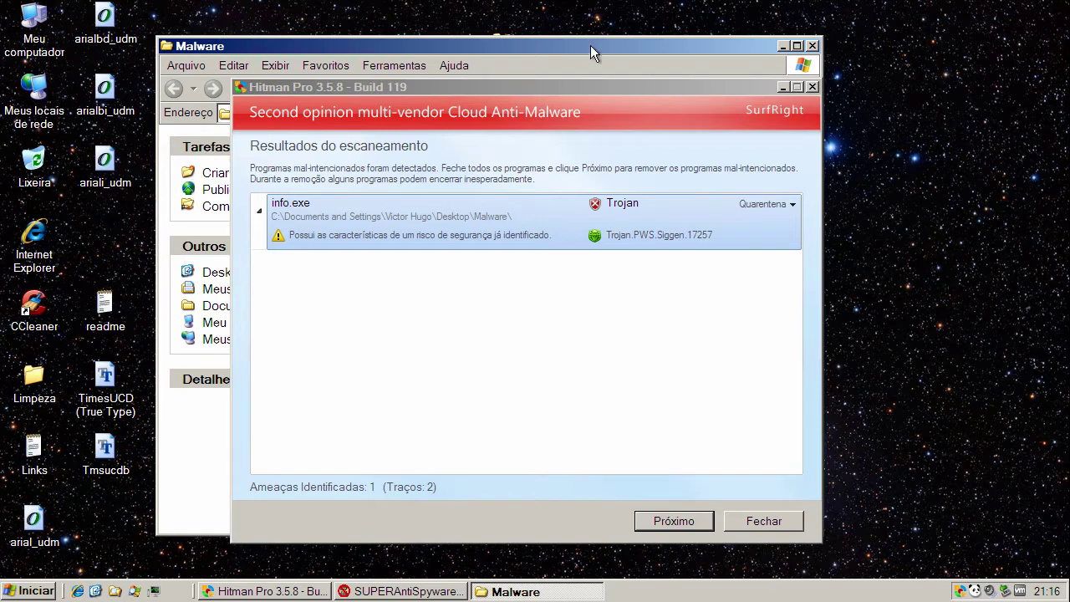
left_click(780, 87)
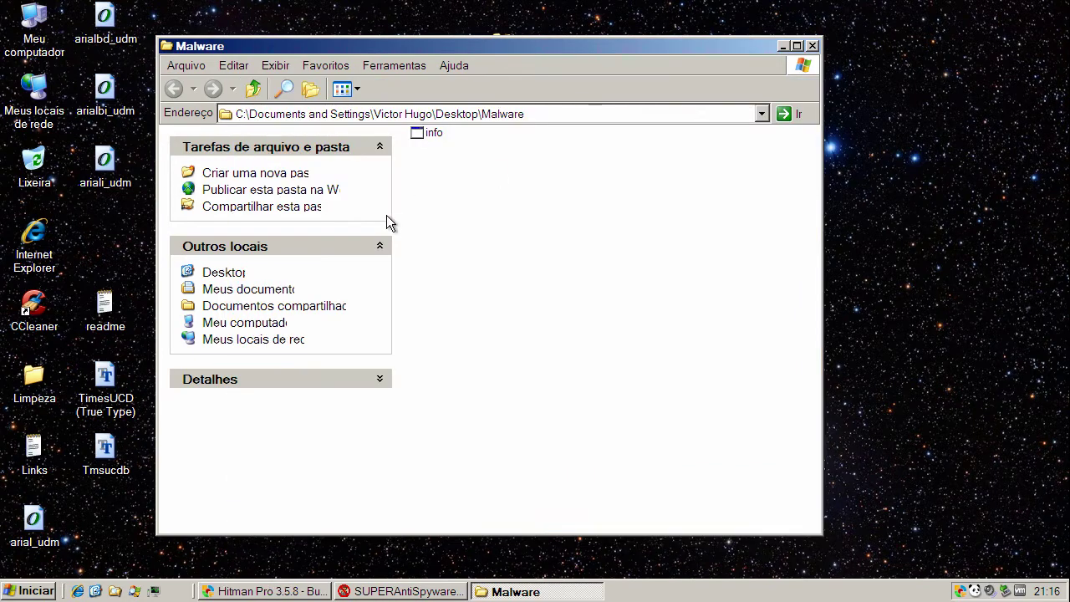
left_click(431, 134)
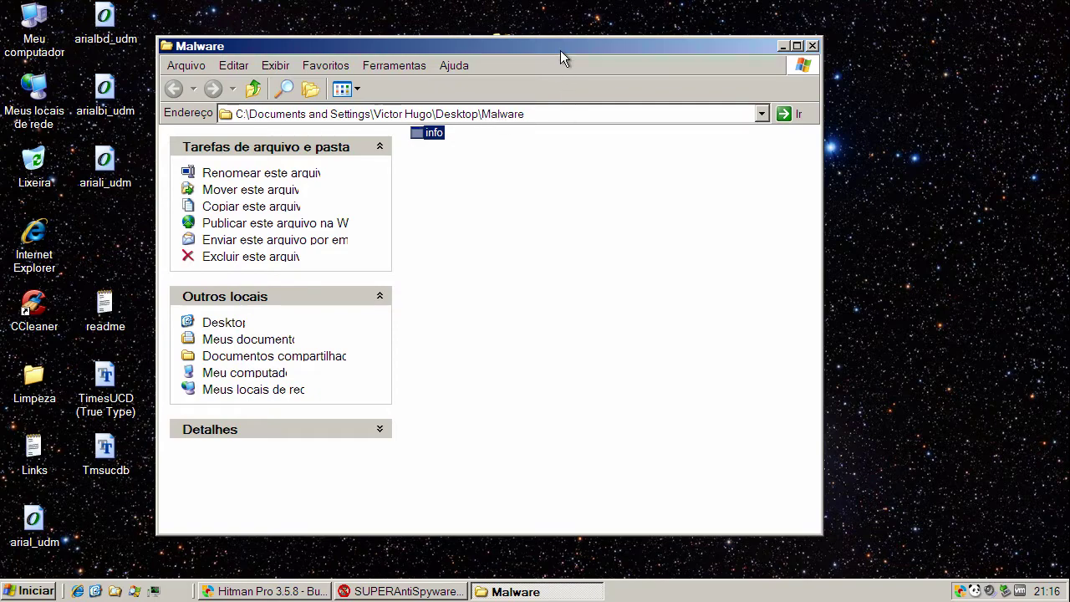
left_click_drag(561, 52, 559, 92)
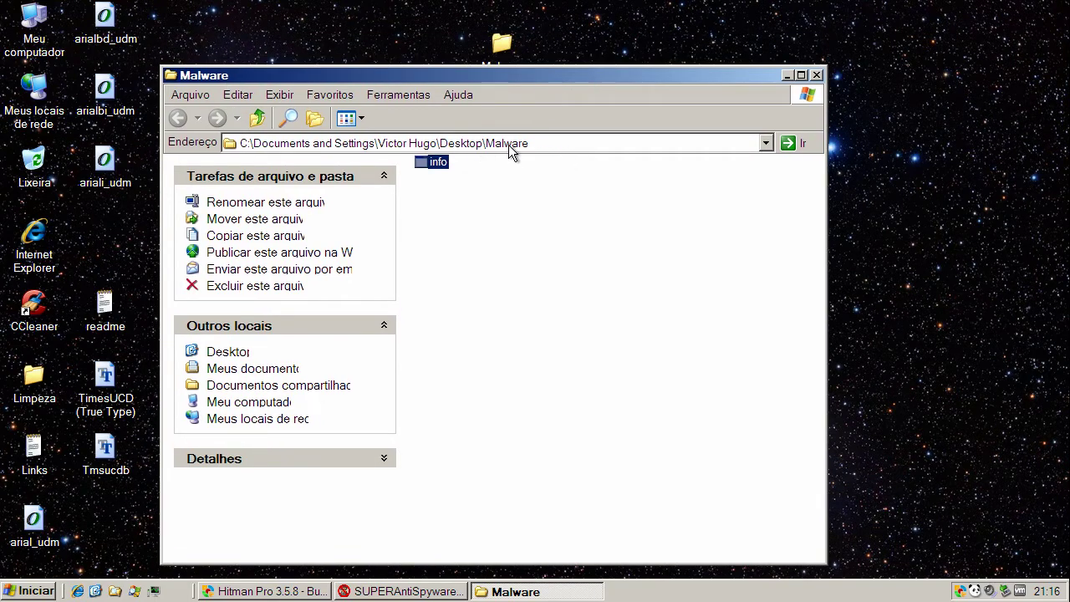
left_click(817, 76)
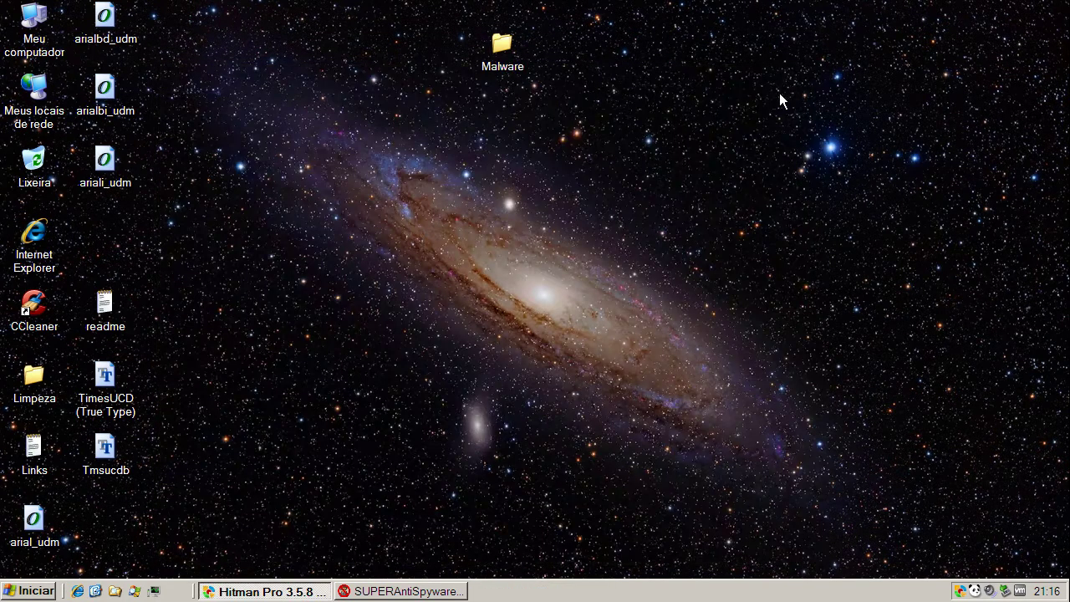
- Return to Hitman Pro, send info.exe to quarantine and close the program
left_click(266, 591)
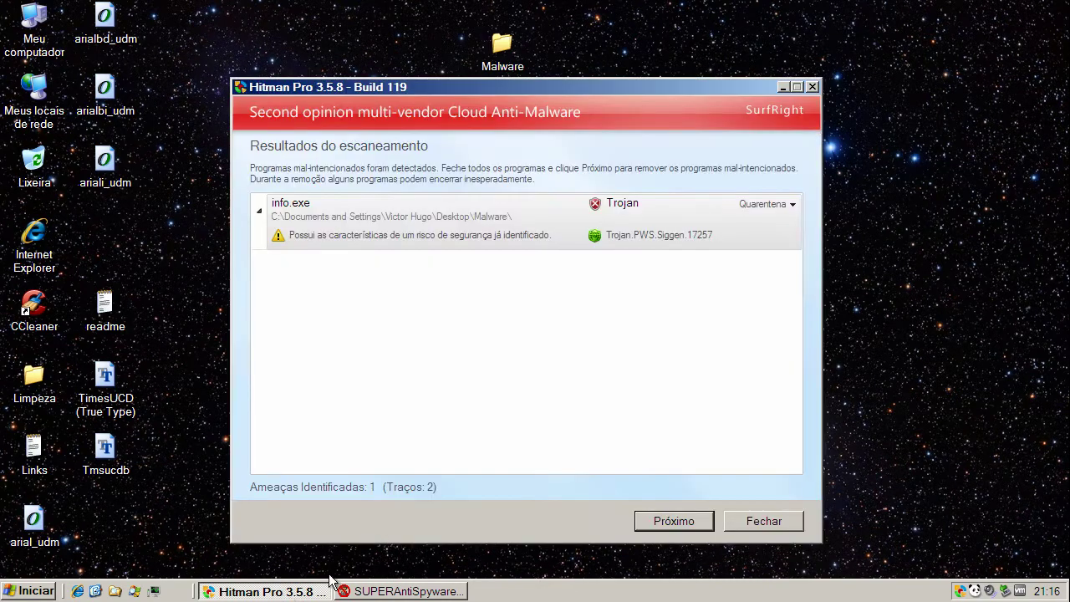
left_click(669, 517)
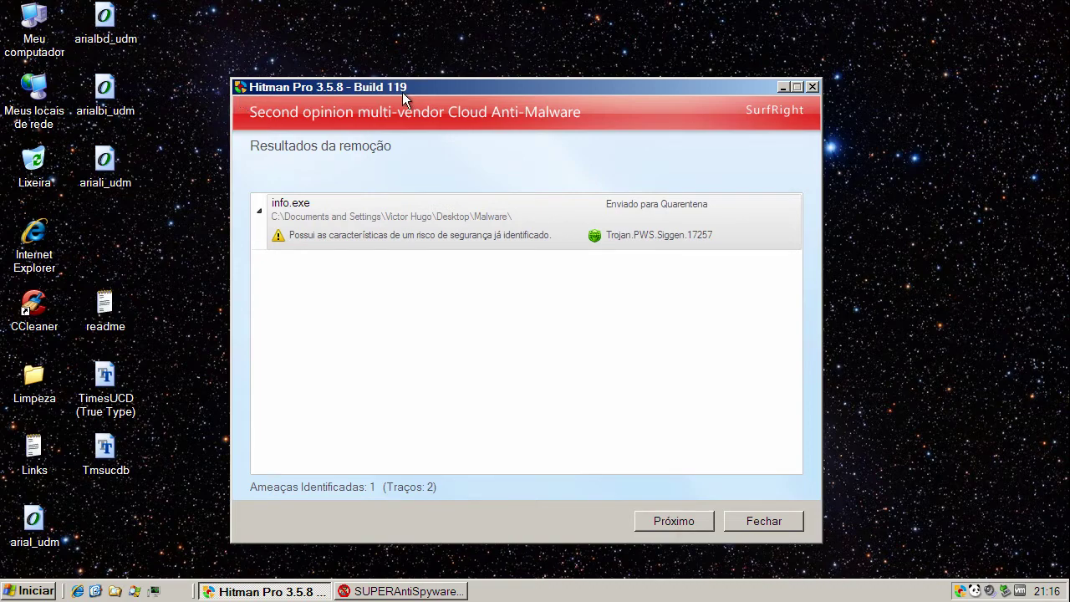
left_click(690, 527)
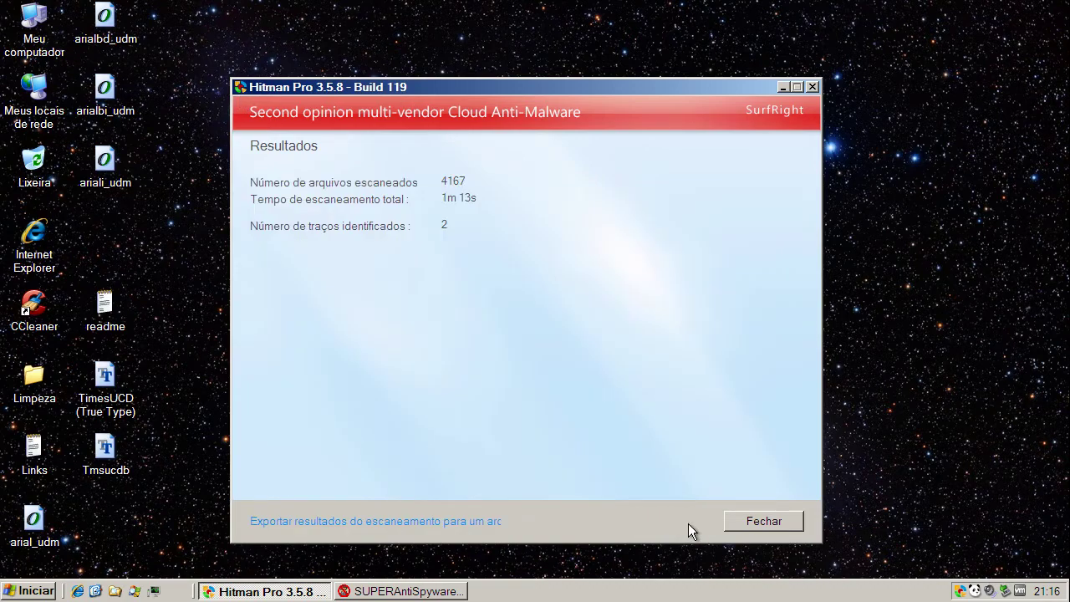
left_click(742, 520)
- Switch to SUPERAntiSpyware and check for spyware definition updates
left_click(297, 591)
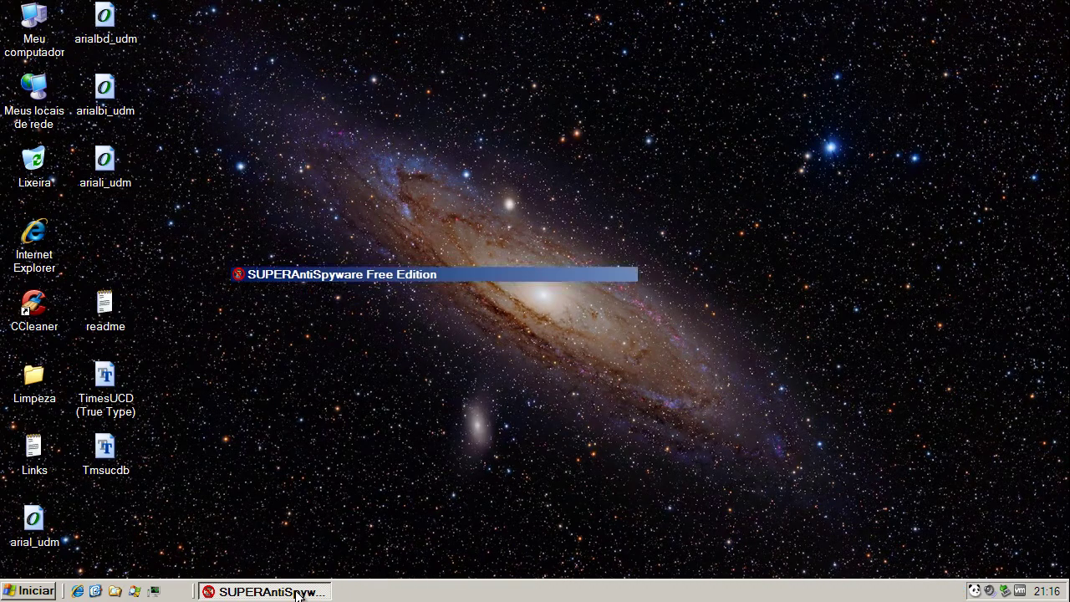
left_click(390, 433)
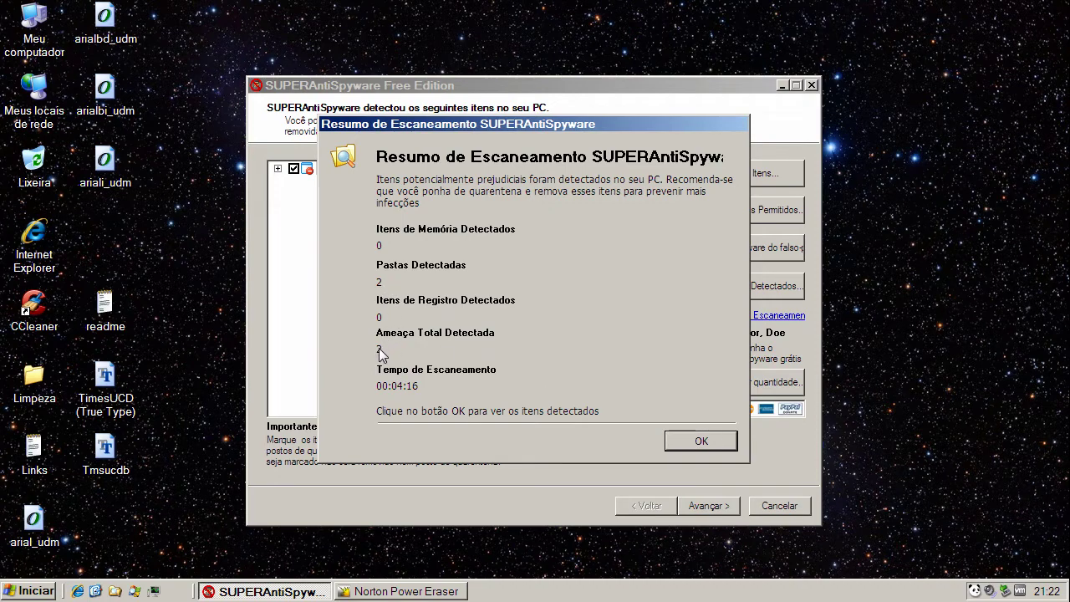
- Dismiss the SUPERAntiSpyware scan summary and examine the file locations listed under Trojan.Agent/Gen-Nullo[Short]
left_click(690, 443)
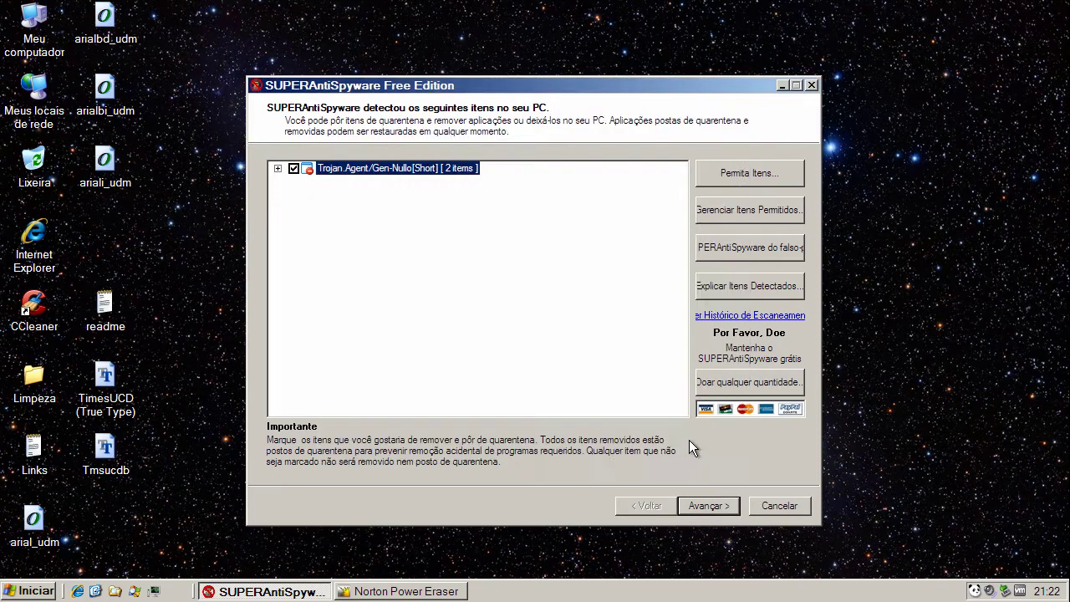
left_click(277, 169)
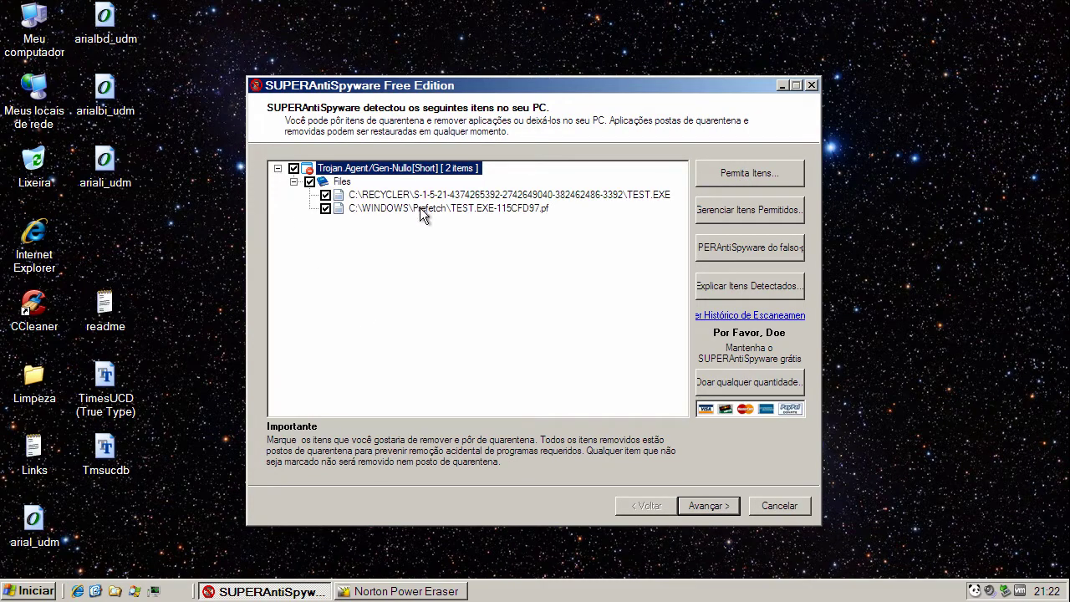
left_click(407, 197)
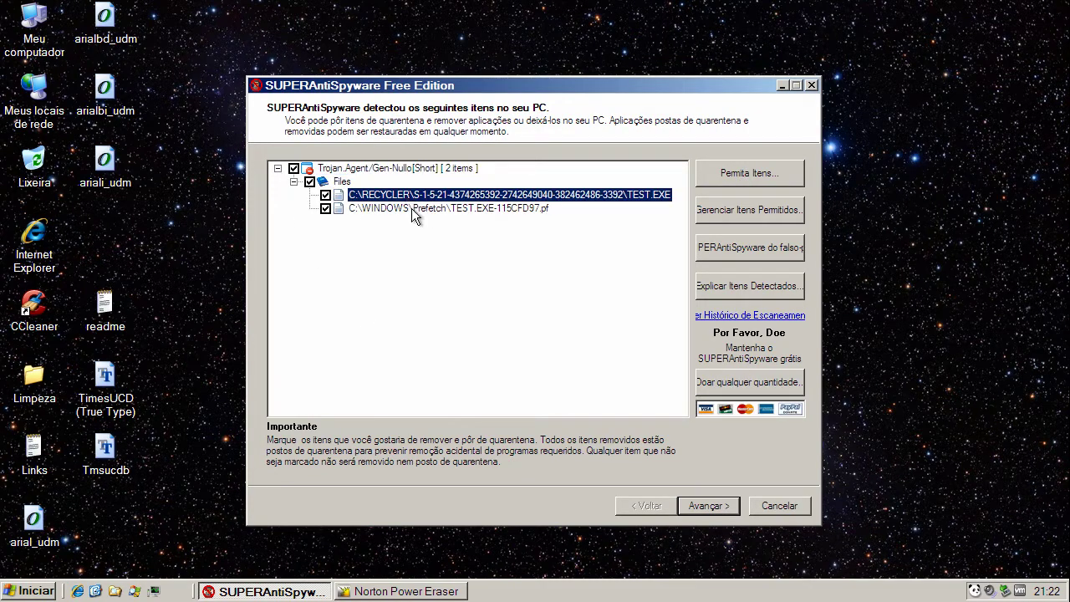
left_click(402, 210)
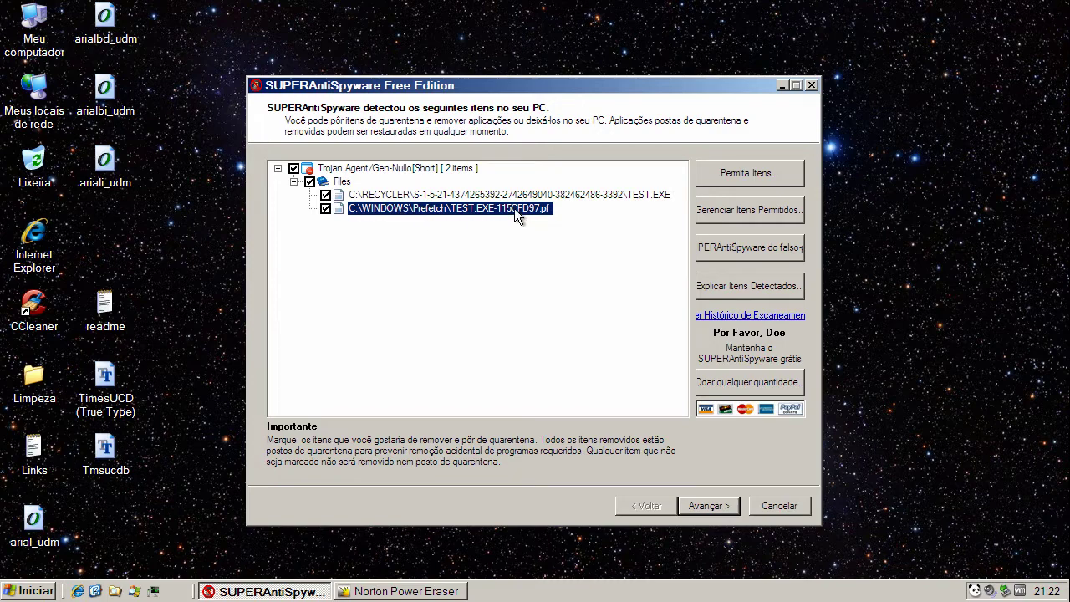
left_click(601, 195)
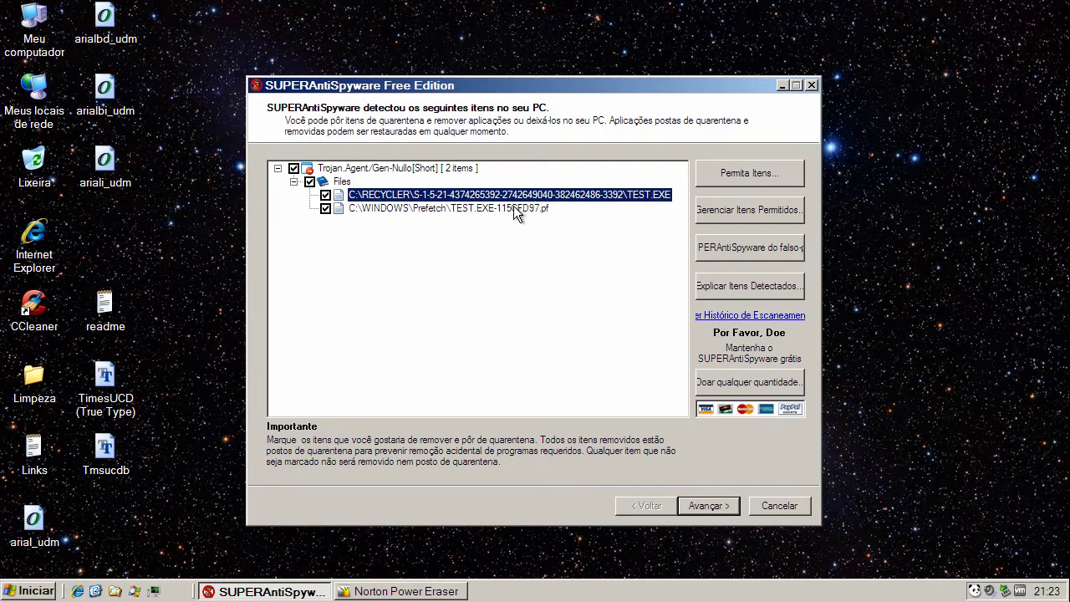
left_click(427, 208)
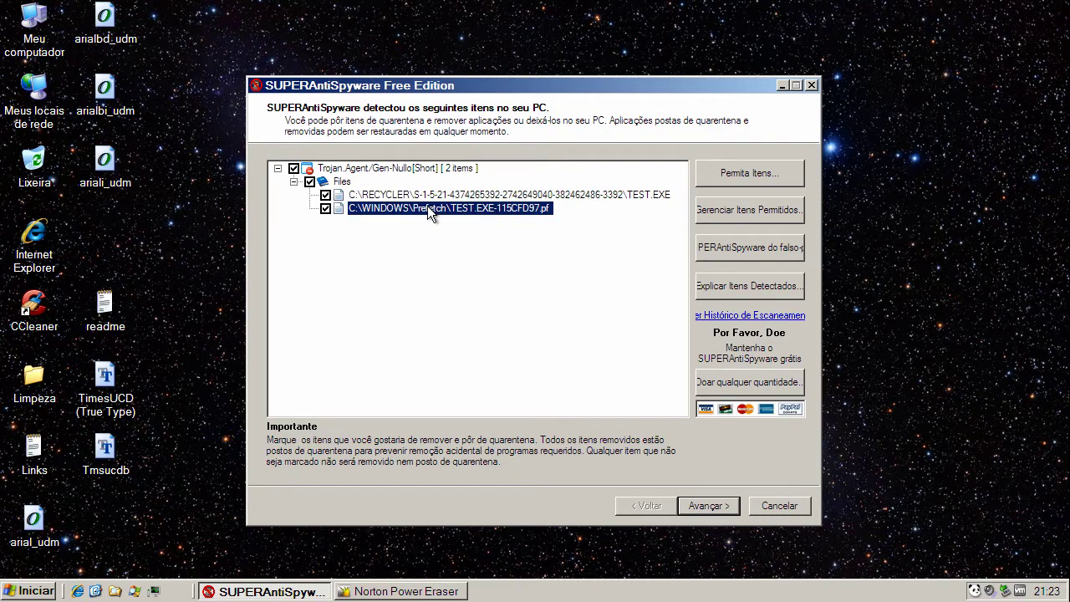
left_click(423, 196)
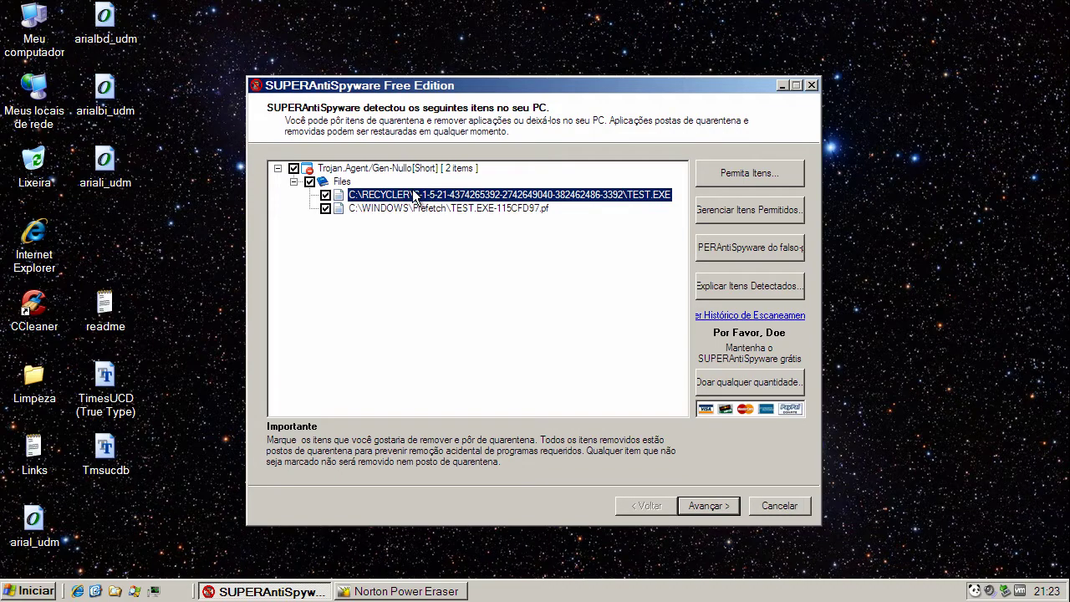
left_click(490, 209)
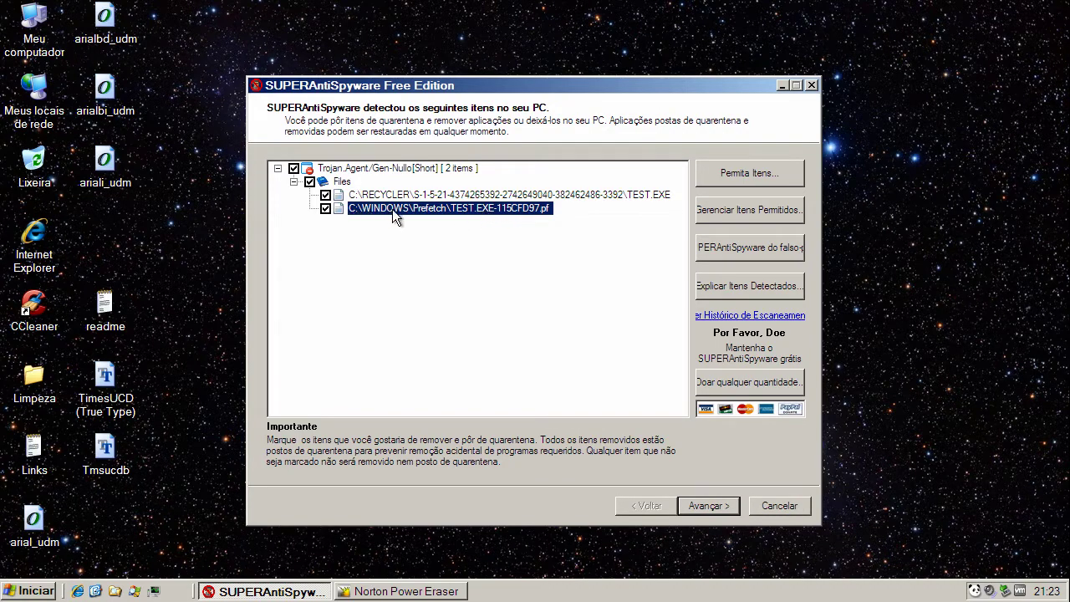
- Quarantine and remove the checked Trojan.Agent/Gen-Nullo[Short] items, decline restarting the computer and close SUPERAntiSpyware
left_click(713, 505)
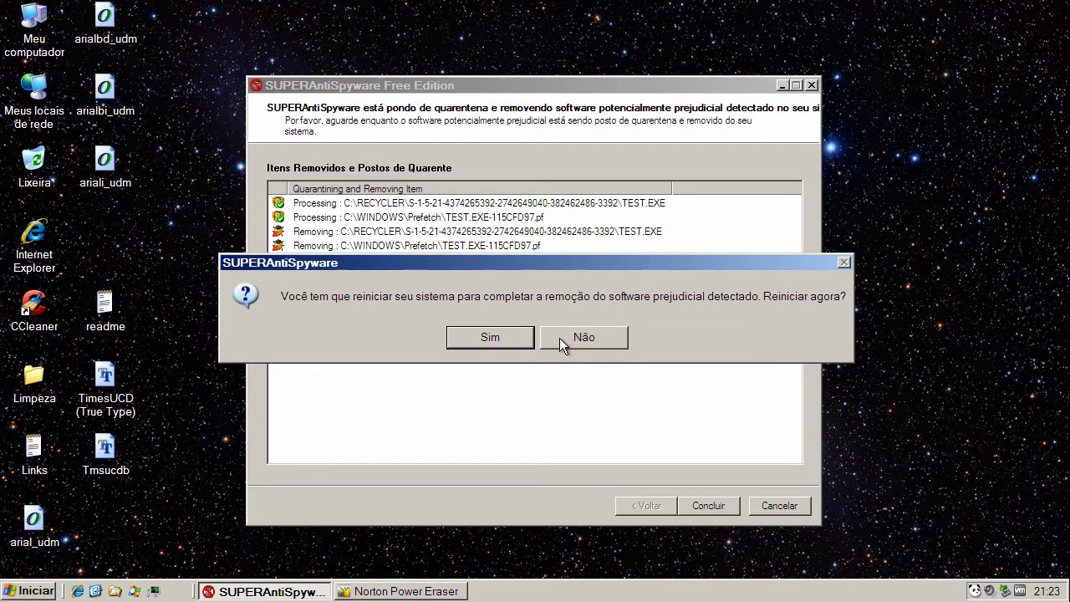
left_click(588, 341)
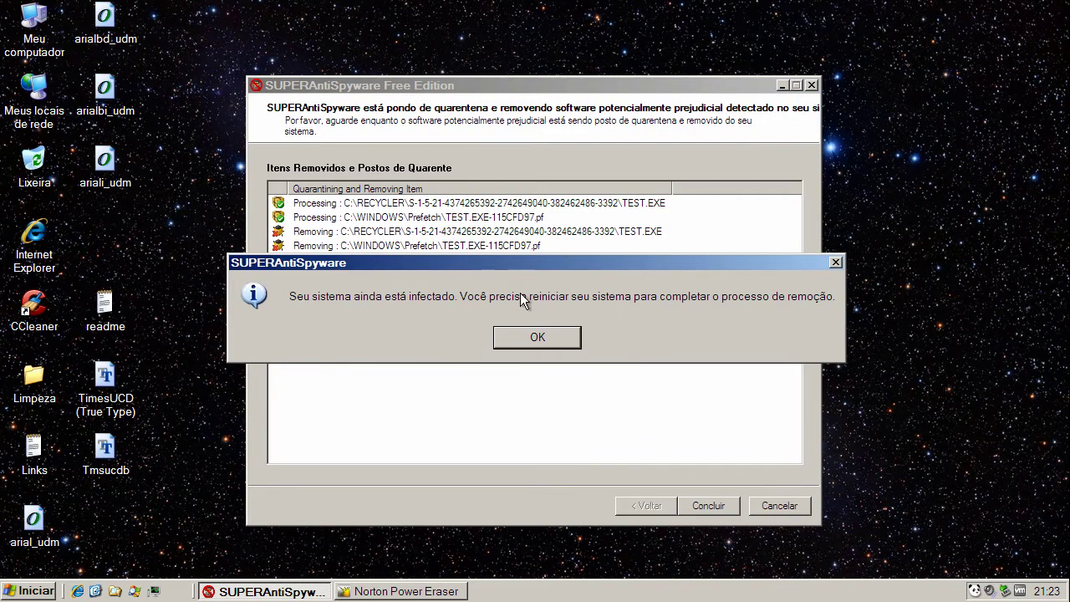
left_click(536, 337)
left_click(708, 505)
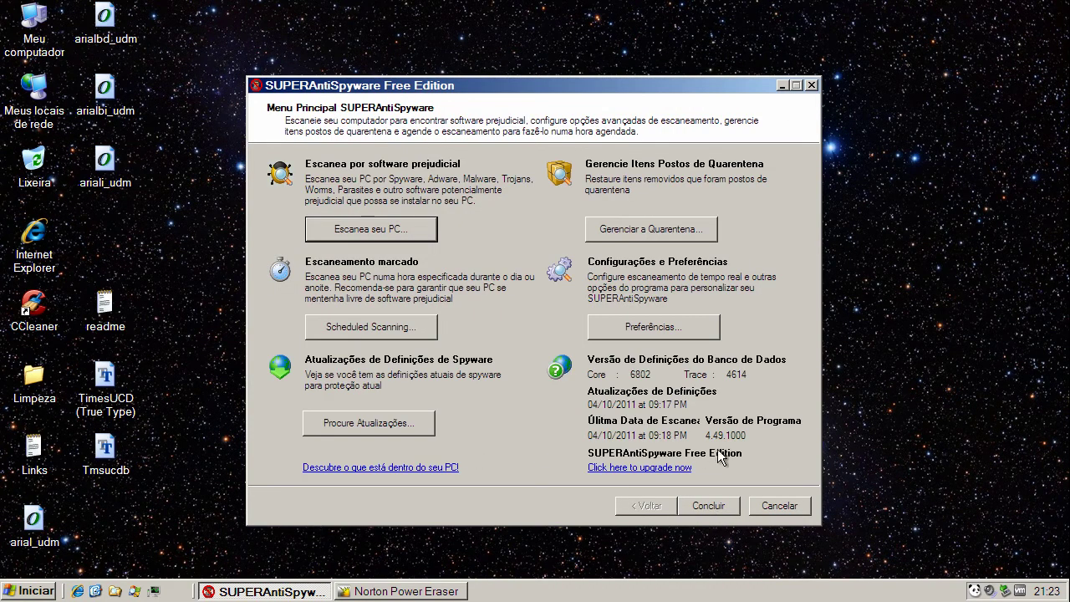
left_click(715, 502)
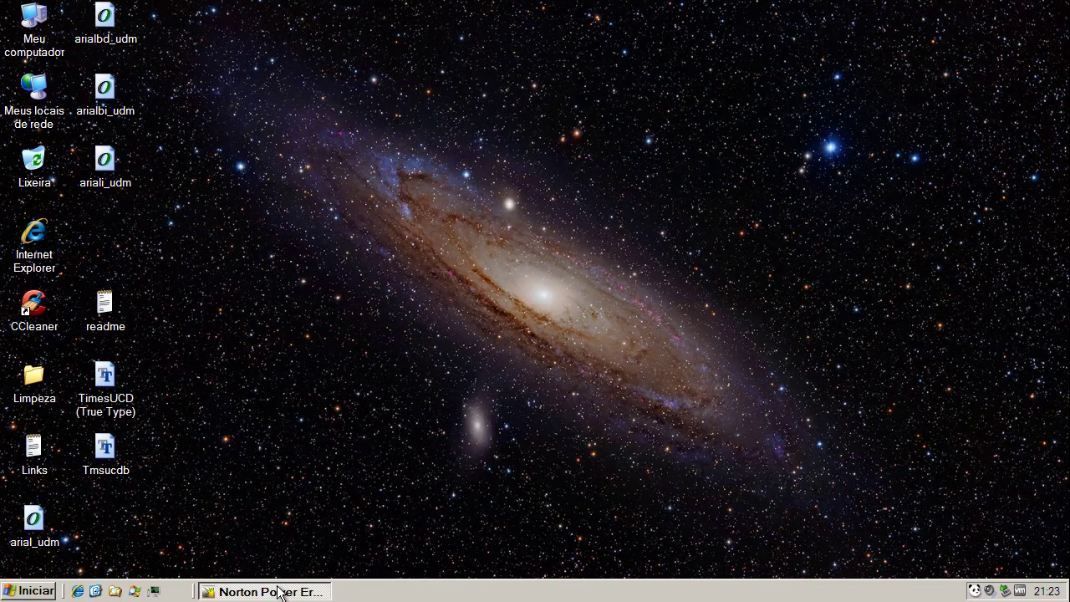
- Check the finished Norton Power Eraser scan's result, close it and open Panda Cloud Antivirus
left_click(282, 589)
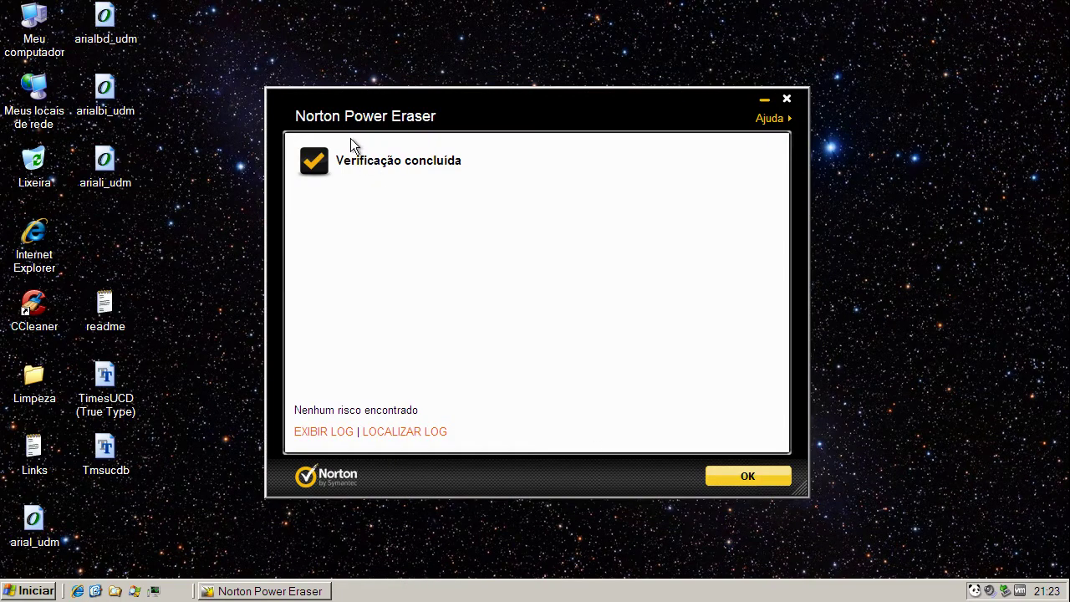
left_click(788, 98)
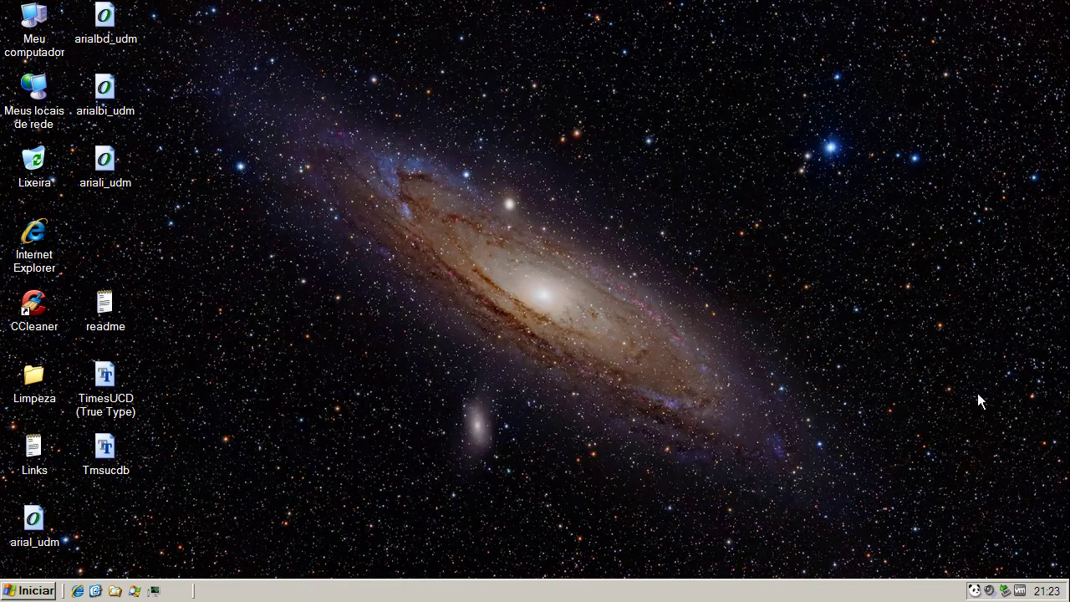
double_click(975, 591)
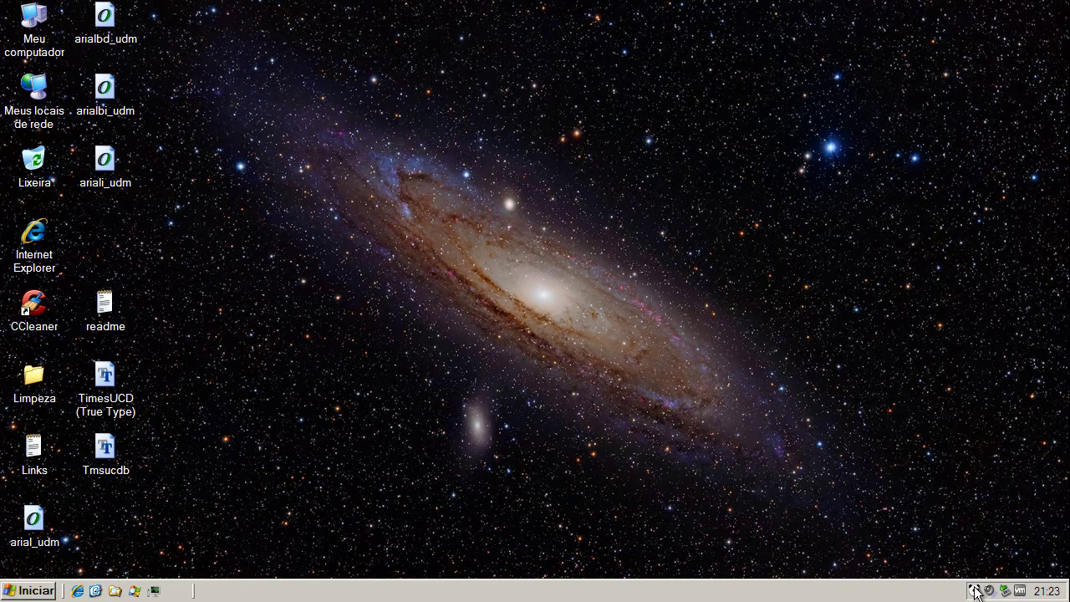